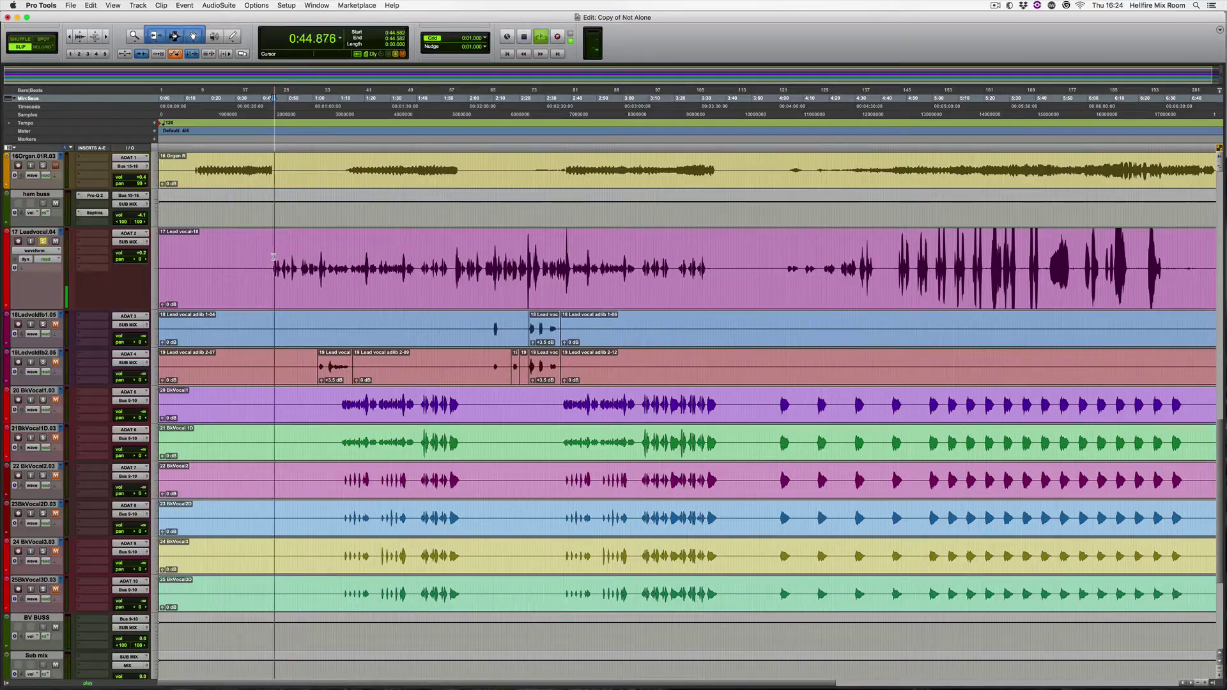
Raise the lead vocal track's volume fader in the Mix window to about +3.3 dB during playback
{"action": "key", "text": "super+equal"}
{"action": "left_click_drag", "start_coordinate": [619, 382], "coordinate": [619, 375]}
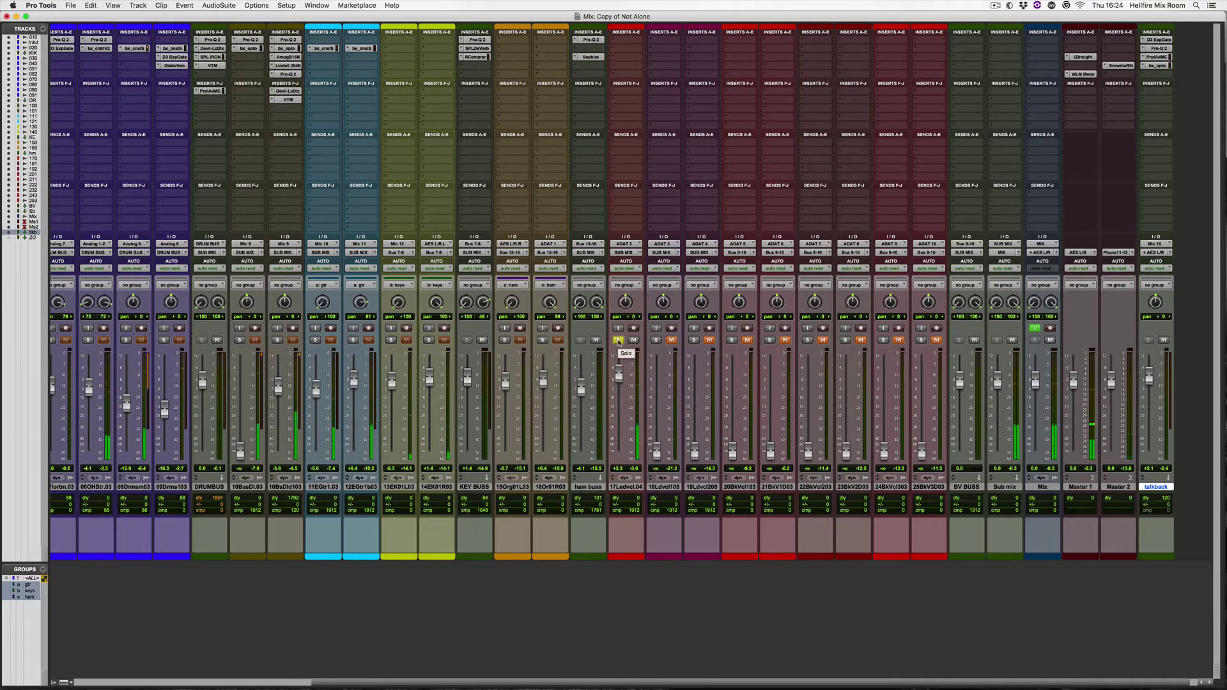
{"action": "key", "text": "super+equal"}
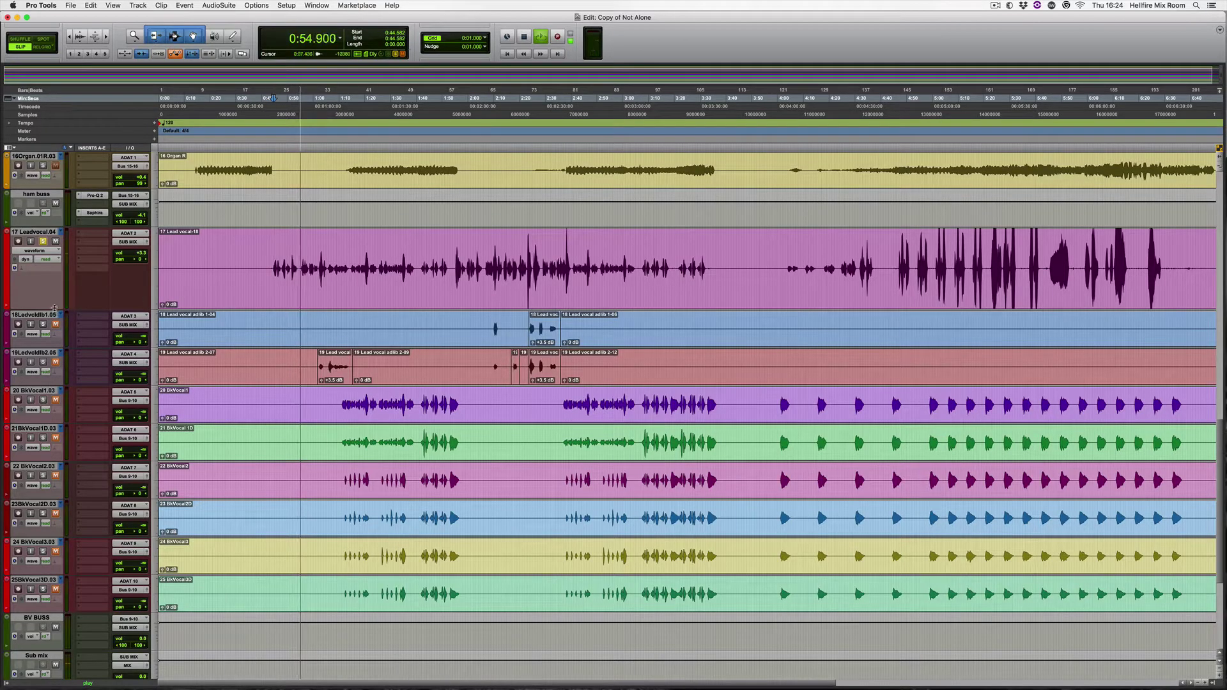
Increase the lead vocal track's height and zoom in on its waveform along the timeline, ending with playback stopped
{"action": "left_click_drag", "start_coordinate": [55, 309], "coordinate": [60, 540]}
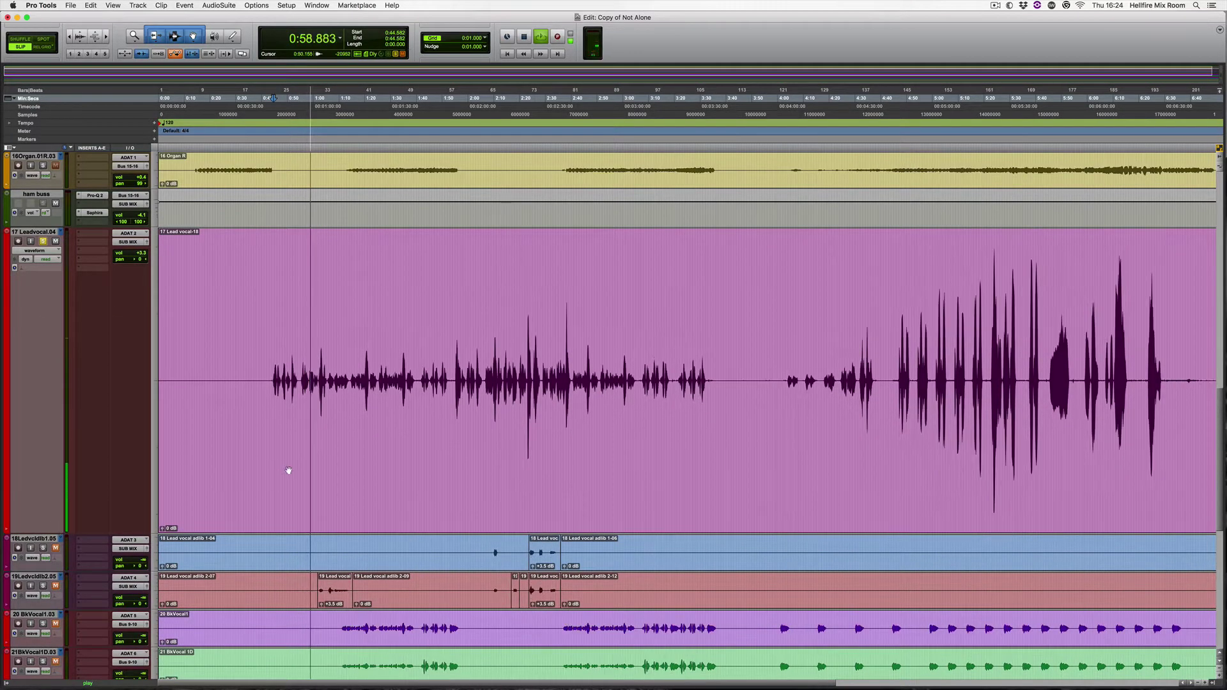
{"action": "key", "text": "super+bracketright"}
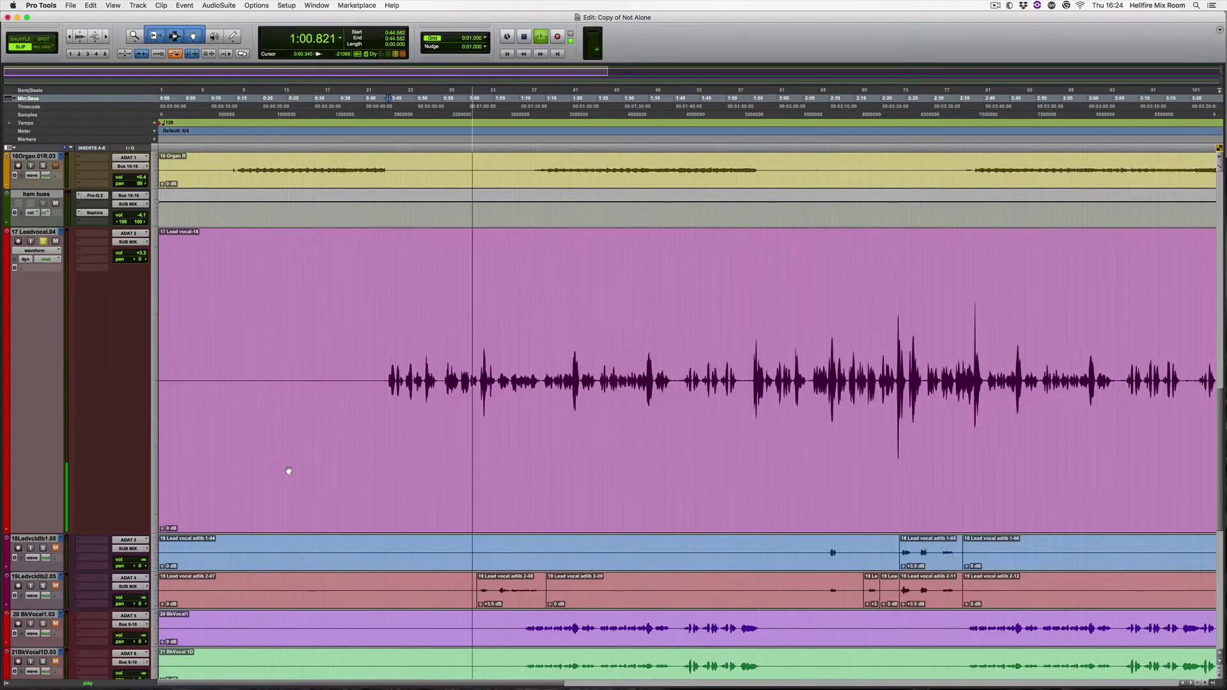
{"action": "key", "text": "super+bracketright"}
{"action": "key", "text": "super+bracketleft"}
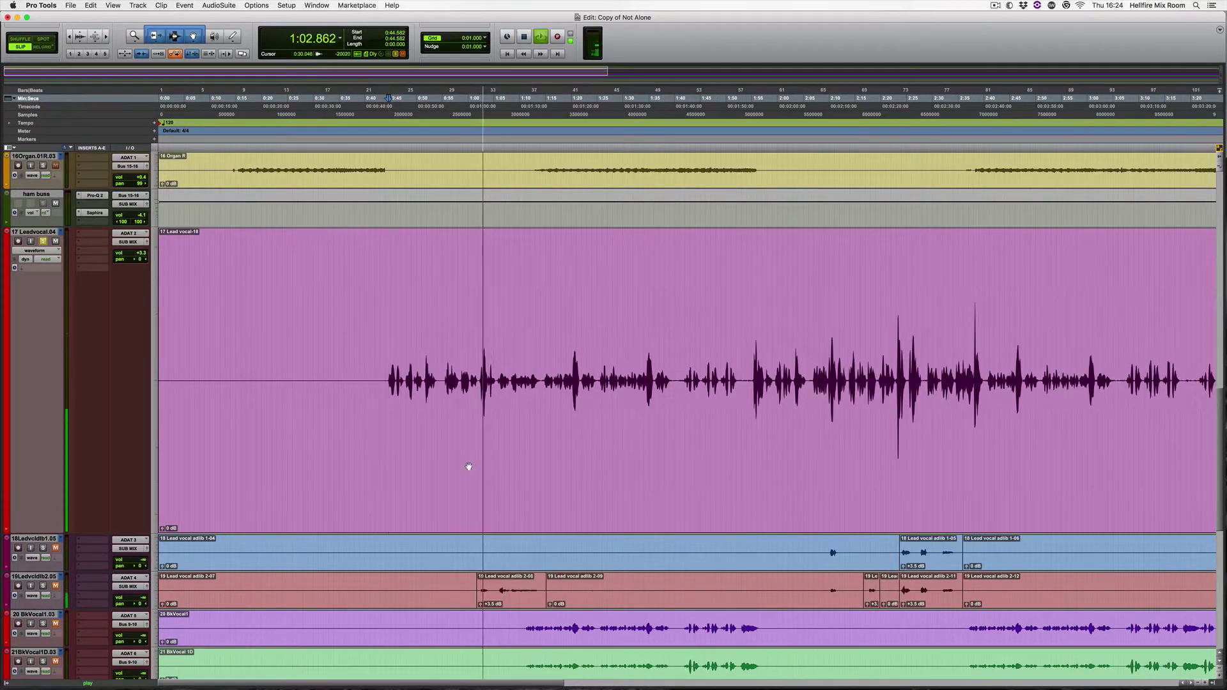
{"action": "key", "text": "space"}
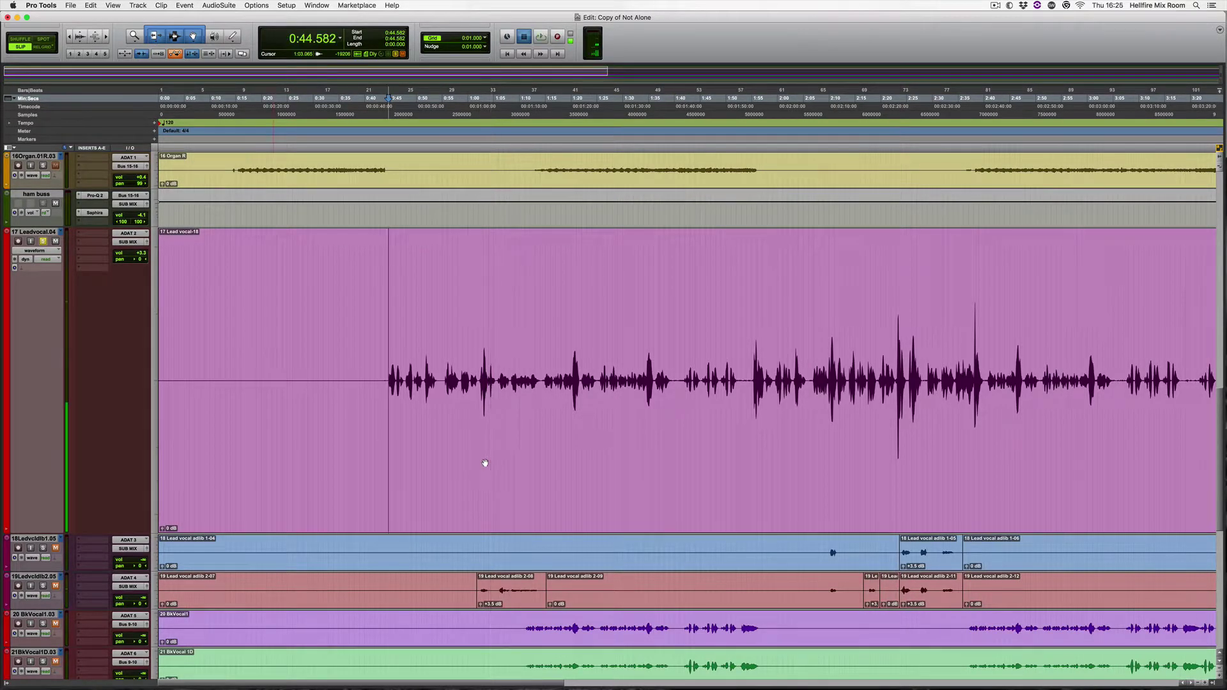
Unsolo the lead vocal and raise its fader in the Mix window to +6.5 dB while the full mix plays
{"action": "key", "text": "super+equal"}
{"action": "left_click", "coordinate": [618, 341]}
{"action": "key", "text": "space"}
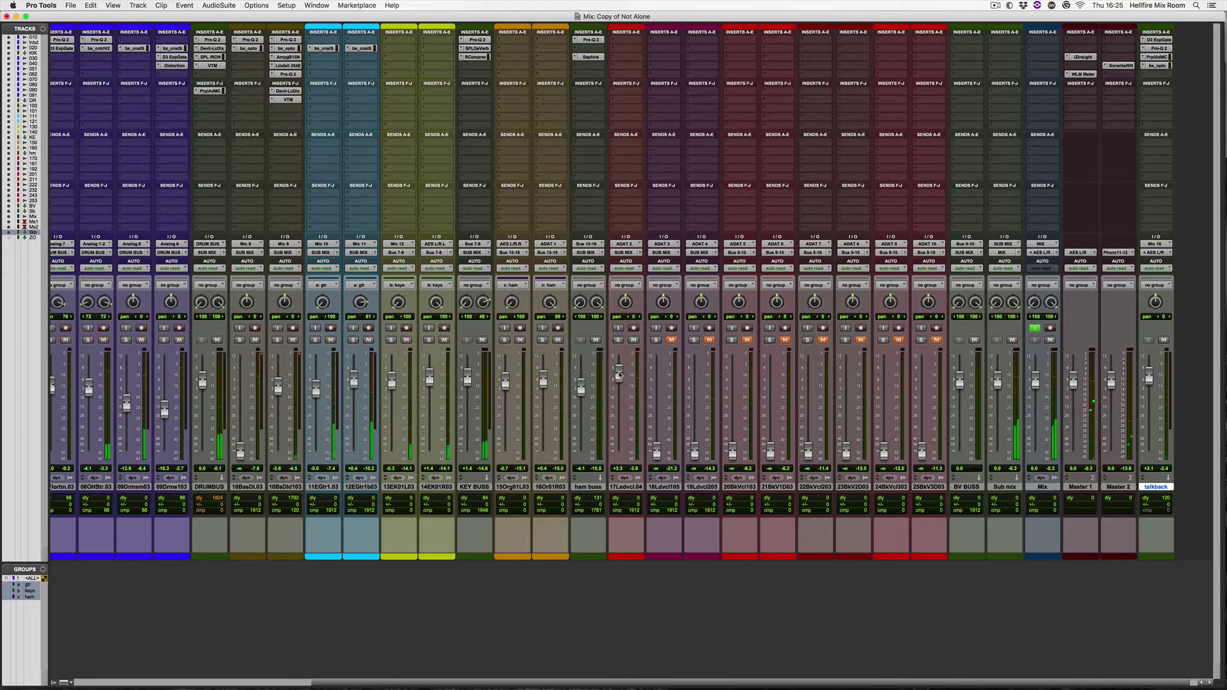
{"action": "left_click_drag", "start_coordinate": [620, 375], "coordinate": [619, 368]}
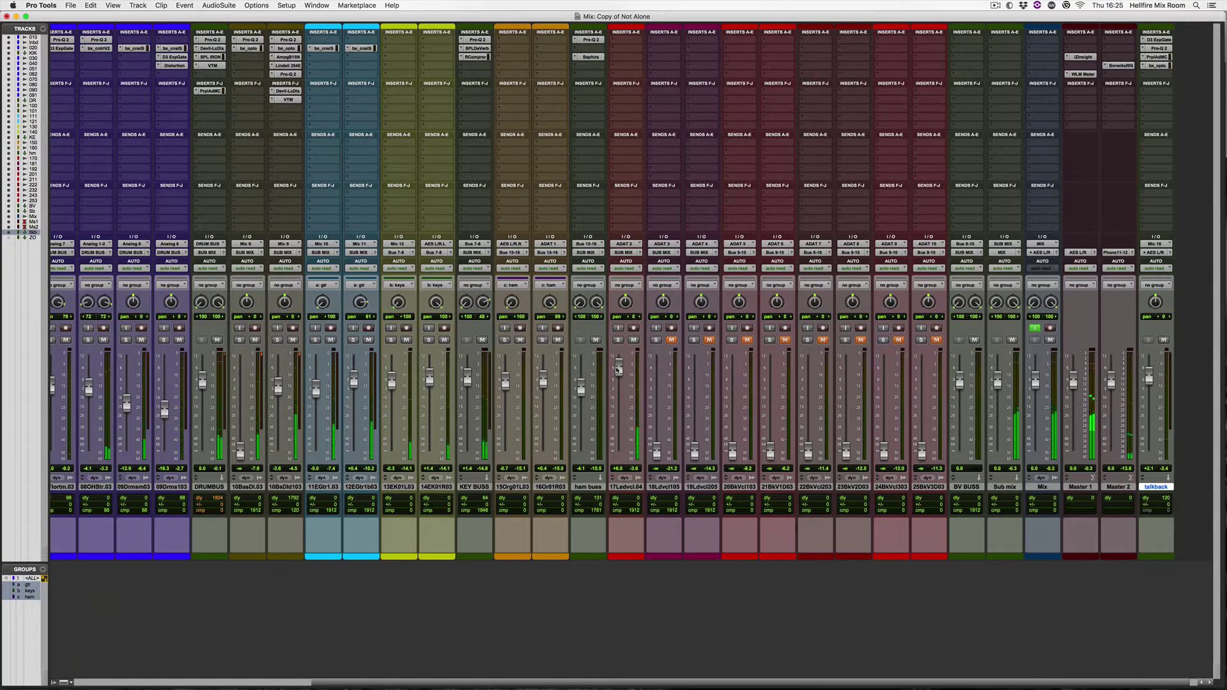
{"action": "key", "text": "super+equal"}
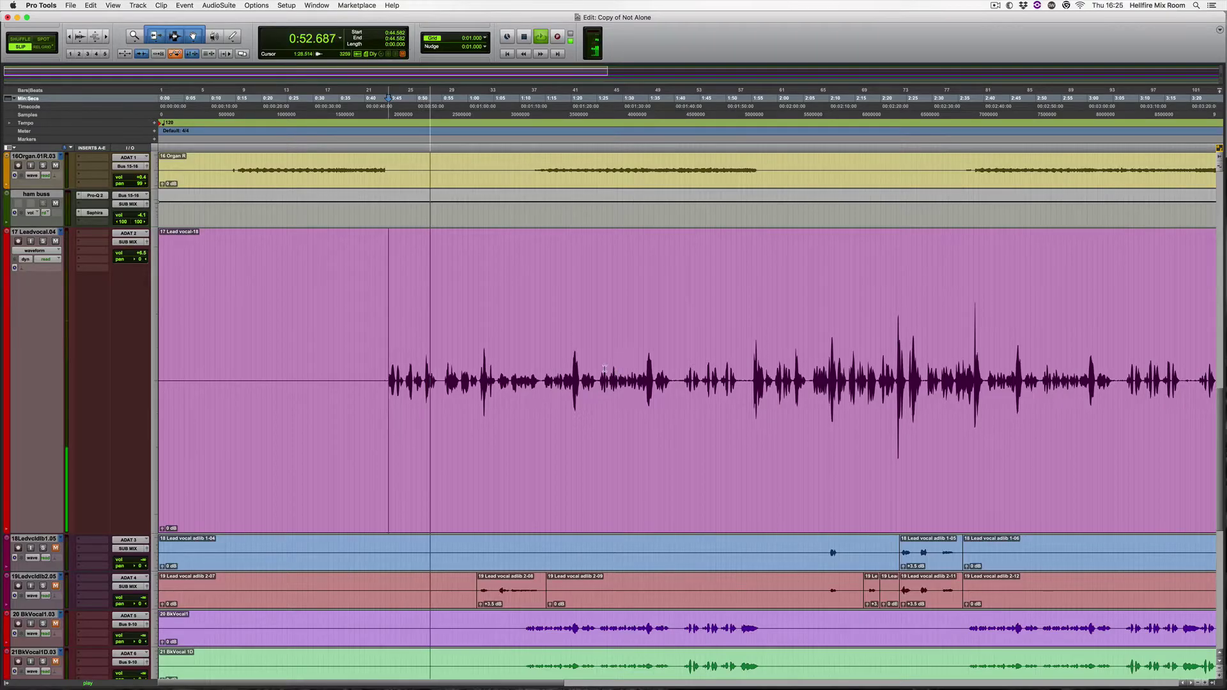
Audition the mix from the lead vocal phrase starting at 1:14.861
{"action": "left_click", "coordinate": [545, 368]}
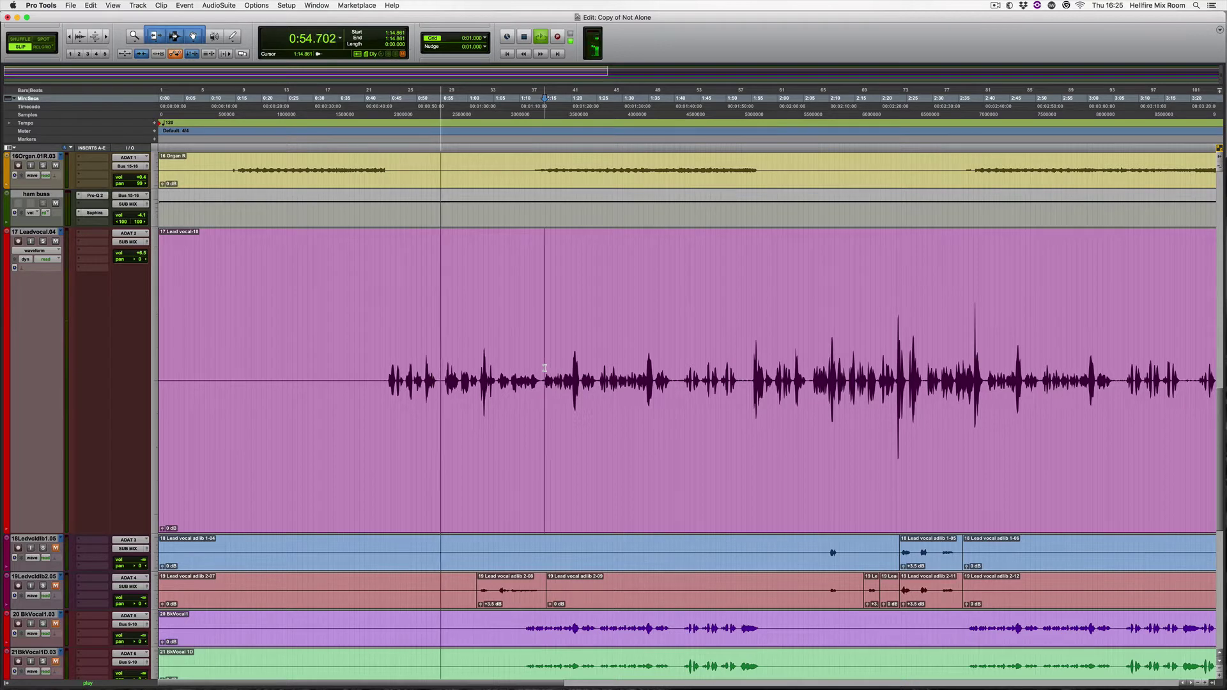
{"action": "key", "text": "space"}
{"action": "key", "text": "space"}
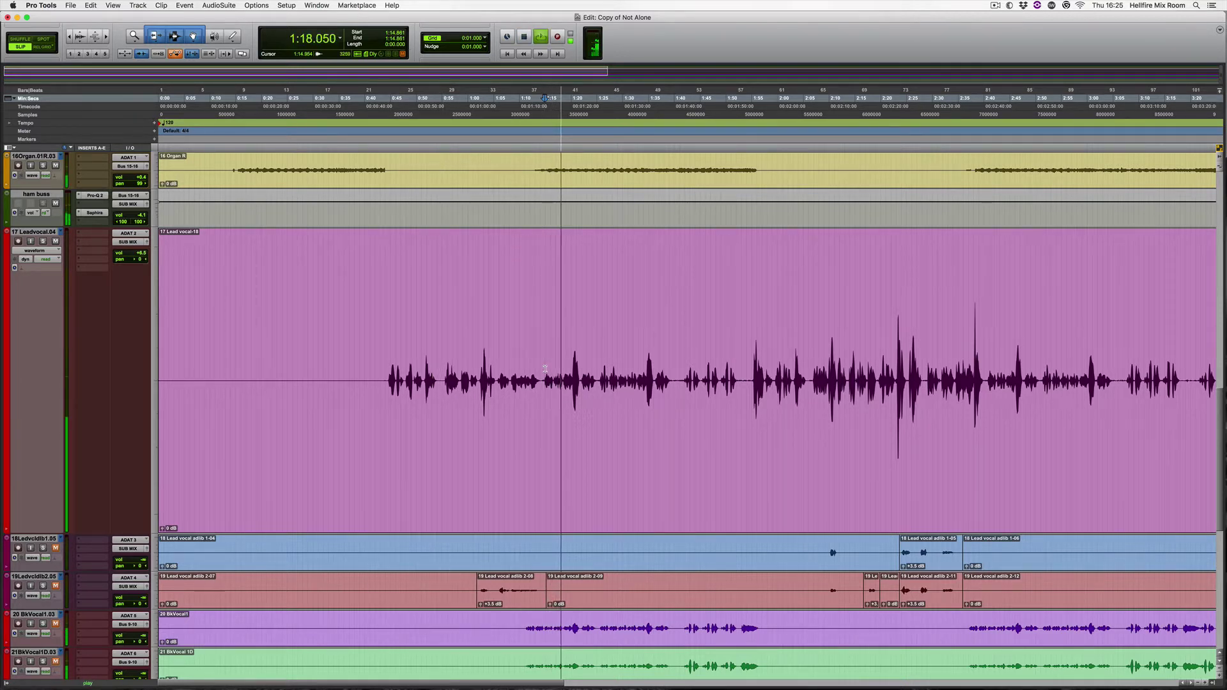
Open the lead vocal's floating output fader and raise its volume to +7.7 dB while replaying the phrase
{"action": "left_click", "coordinate": [147, 242]}
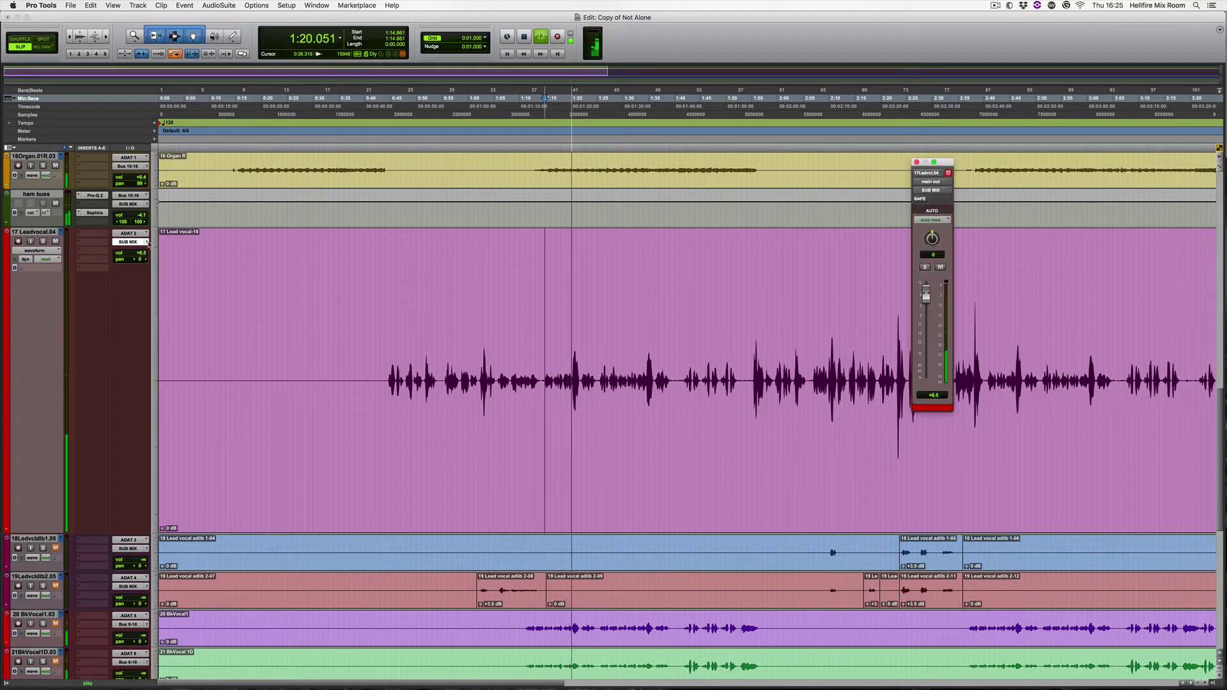
{"action": "key", "text": "space"}
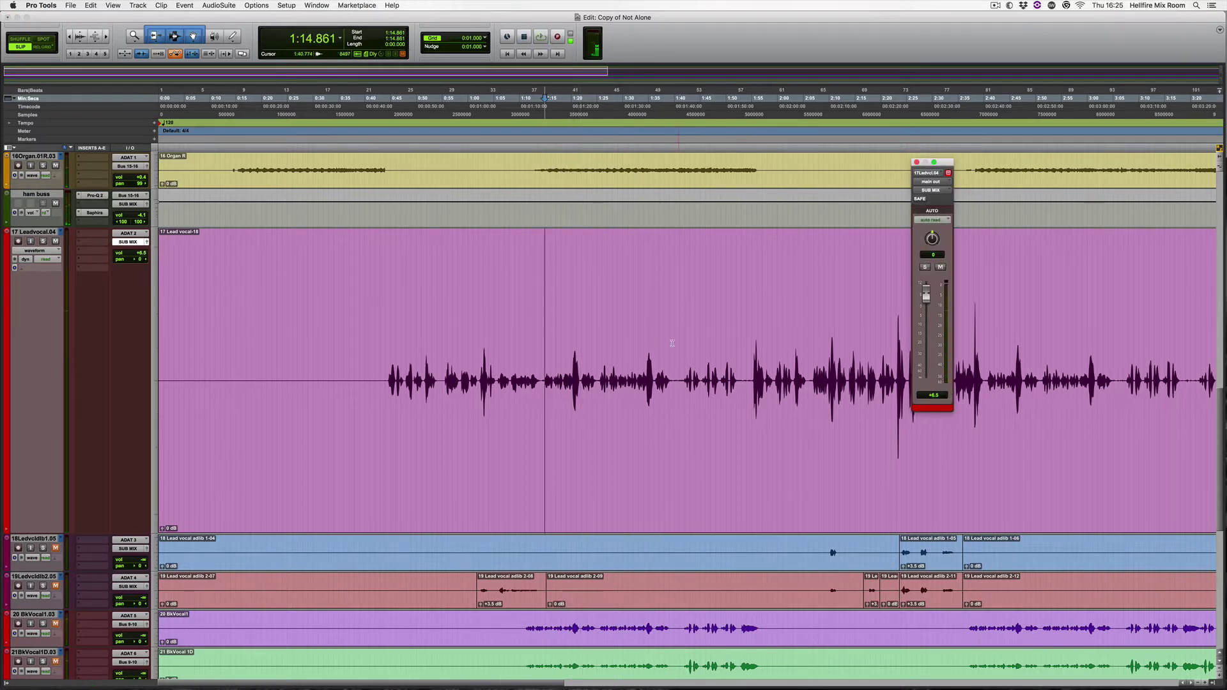
{"action": "key", "text": "space"}
{"action": "left_click_drag", "start_coordinate": [927, 296], "coordinate": [929, 300]}
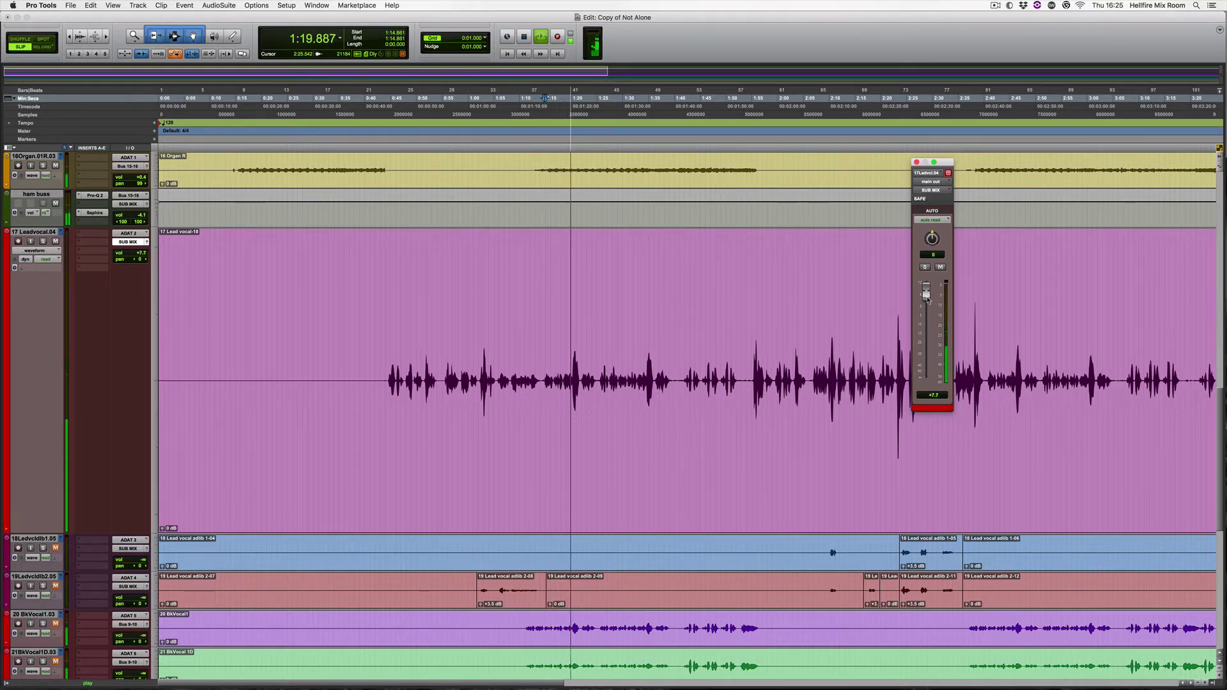
{"action": "key", "text": "space"}
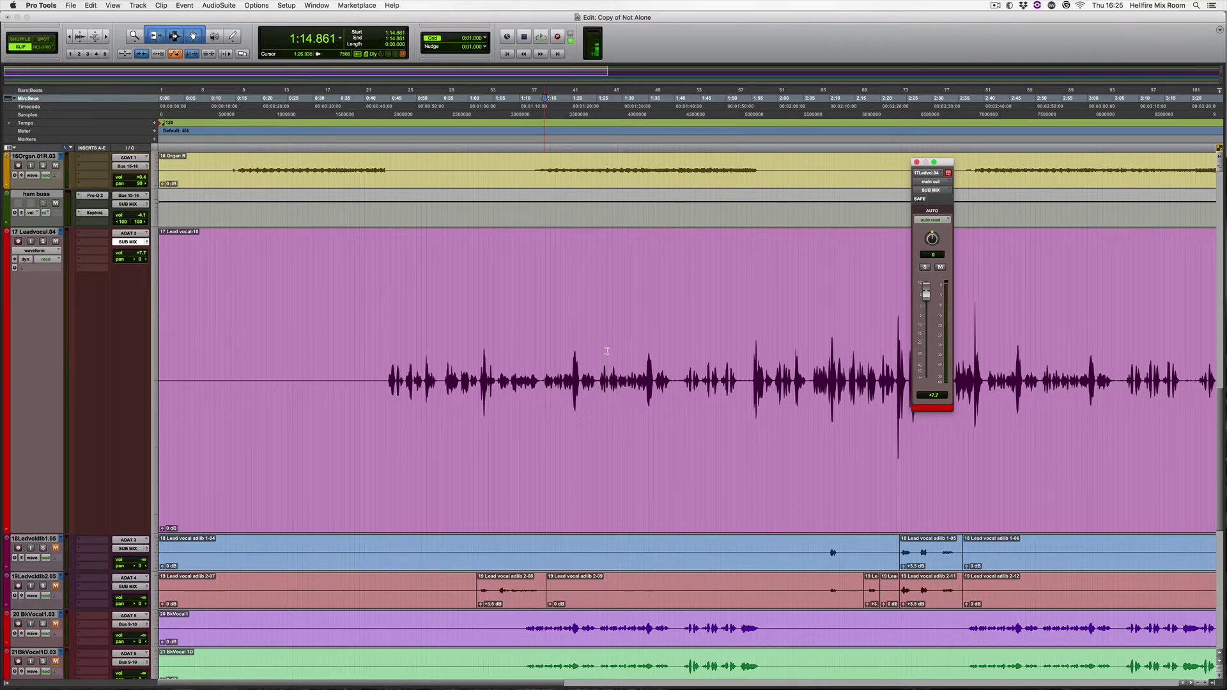
Select the lead vocal phrase from 1:14.675 to 1:21.966, including the loud word at its end
{"action": "left_click", "coordinate": [567, 371]}
{"action": "key", "text": "super+bracketright"}
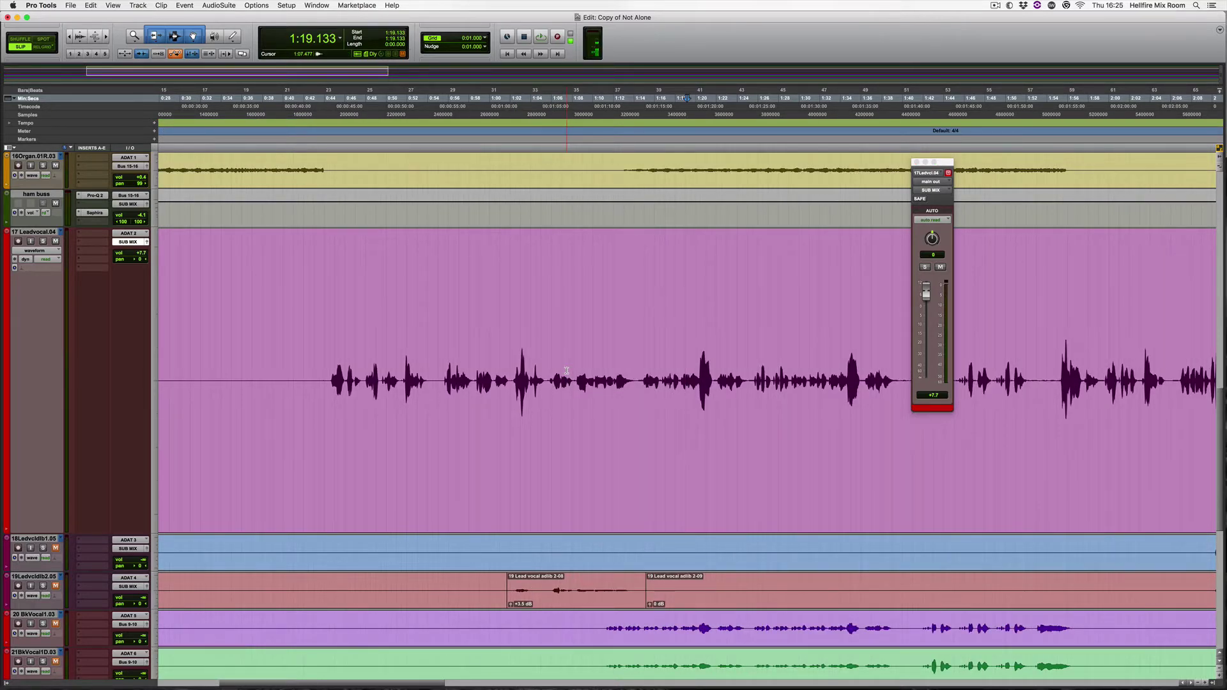
{"action": "left_click_drag", "start_coordinate": [578, 372], "coordinate": [713, 373]}
{"action": "left_click", "coordinate": [700, 372]}
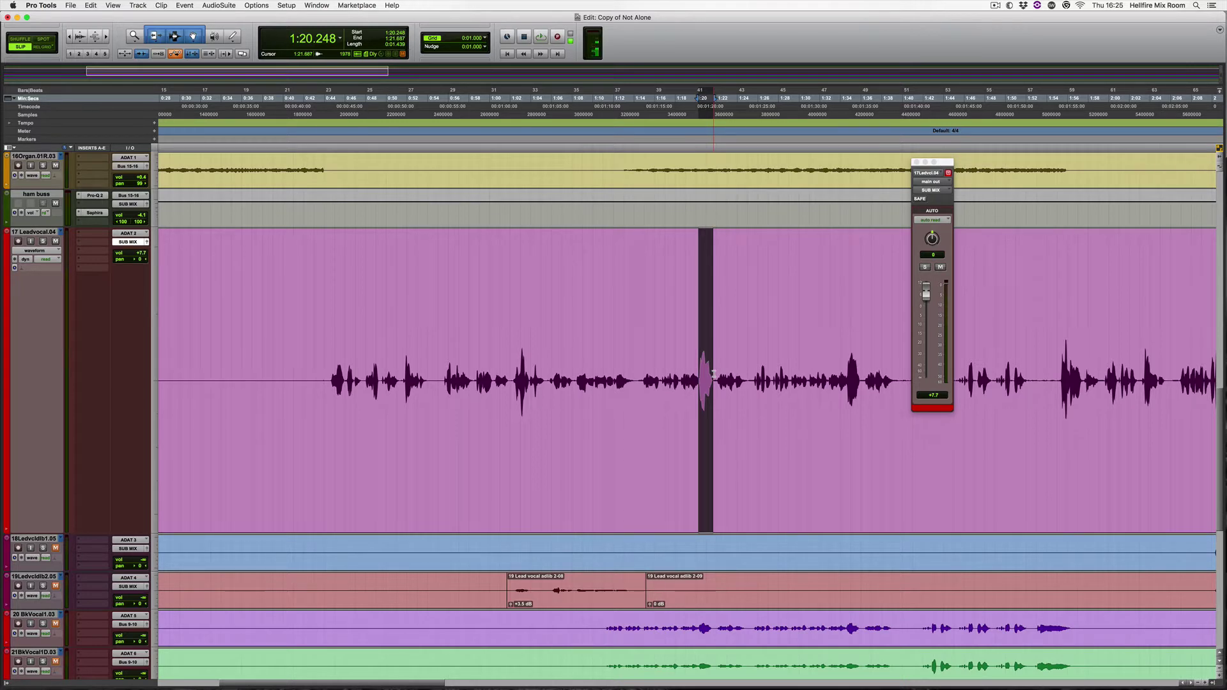
{"action": "left_click_drag", "start_coordinate": [698, 368], "coordinate": [641, 376]}
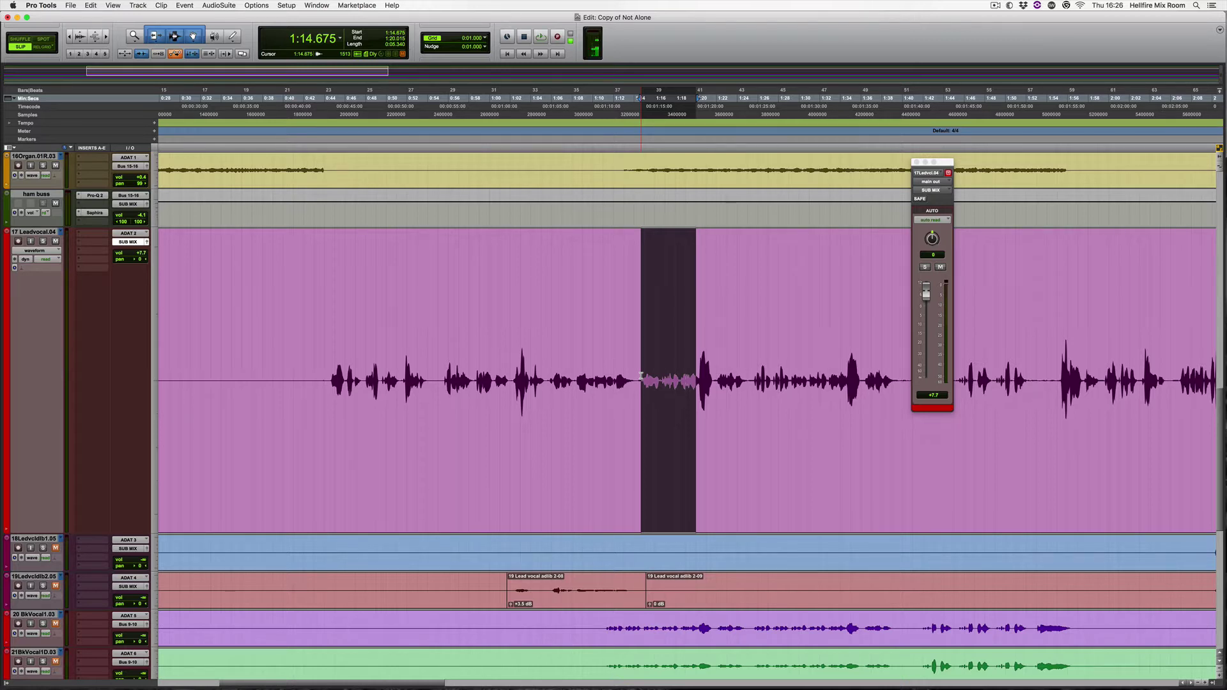
{"action": "left_click_drag", "start_coordinate": [641, 376], "coordinate": [710, 375]}
Insert the RCompressor plug-in on the lead vocal track and move its window clear of the selected phrase
{"action": "left_click", "coordinate": [92, 243]}
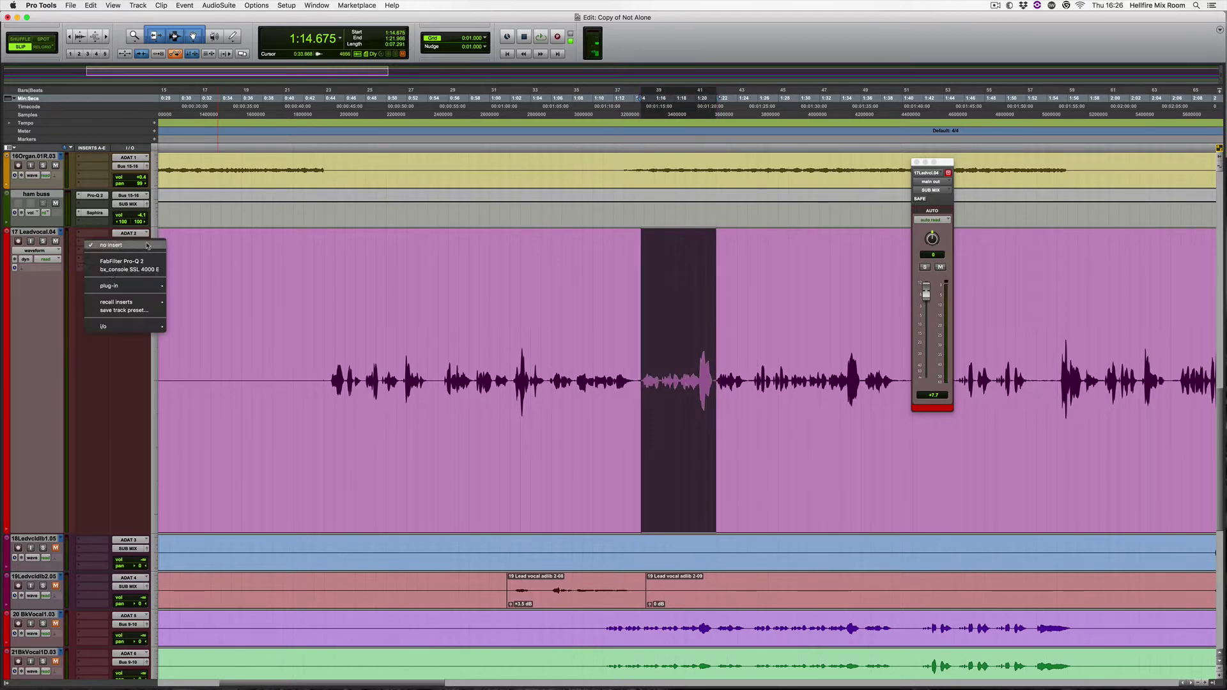
{"action": "mouse_move", "coordinate": [128, 286]}
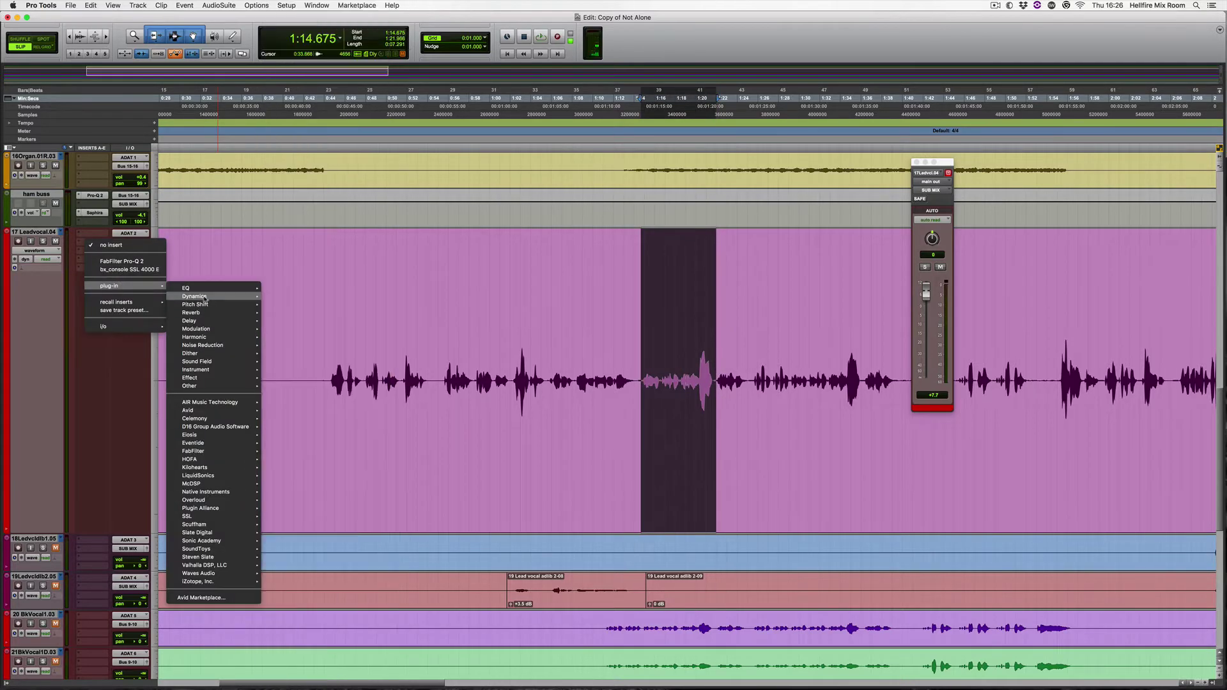
{"action": "mouse_move", "coordinate": [204, 296]}
{"action": "scroll", "coordinate": [326, 668], "scroll_direction": "down", "scroll_amount": 15}
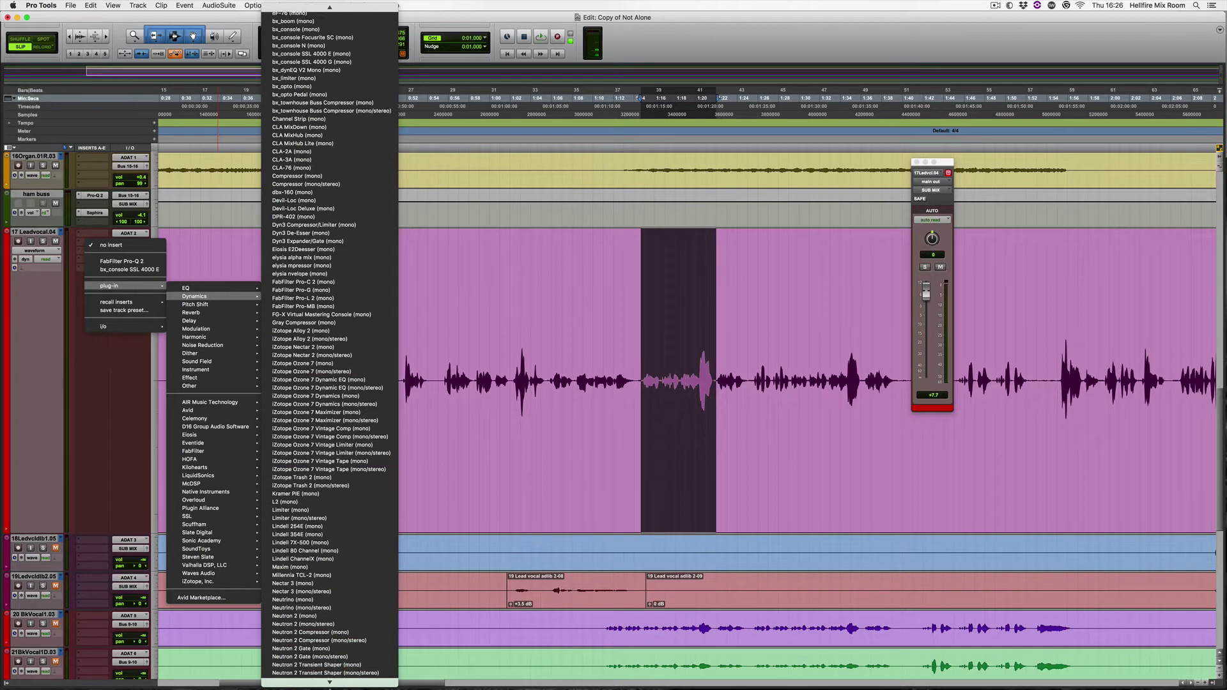
{"action": "scroll", "coordinate": [360, 640], "scroll_direction": "down", "scroll_amount": 2}
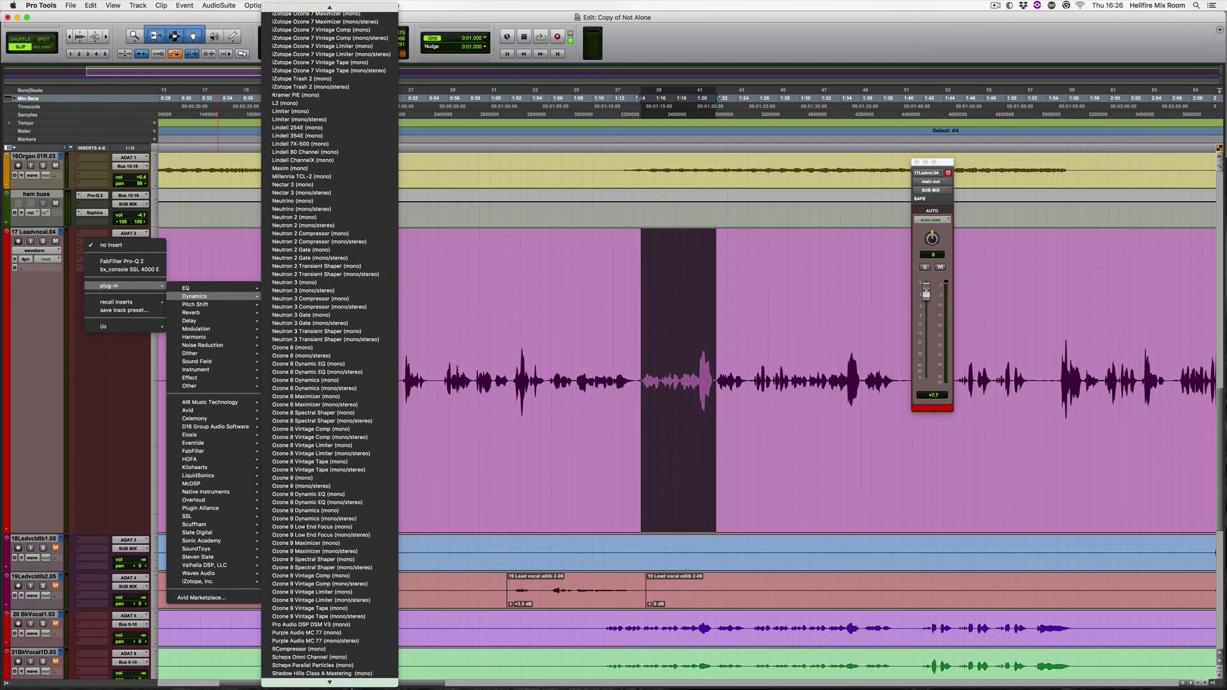
{"action": "left_click", "coordinate": [342, 632]}
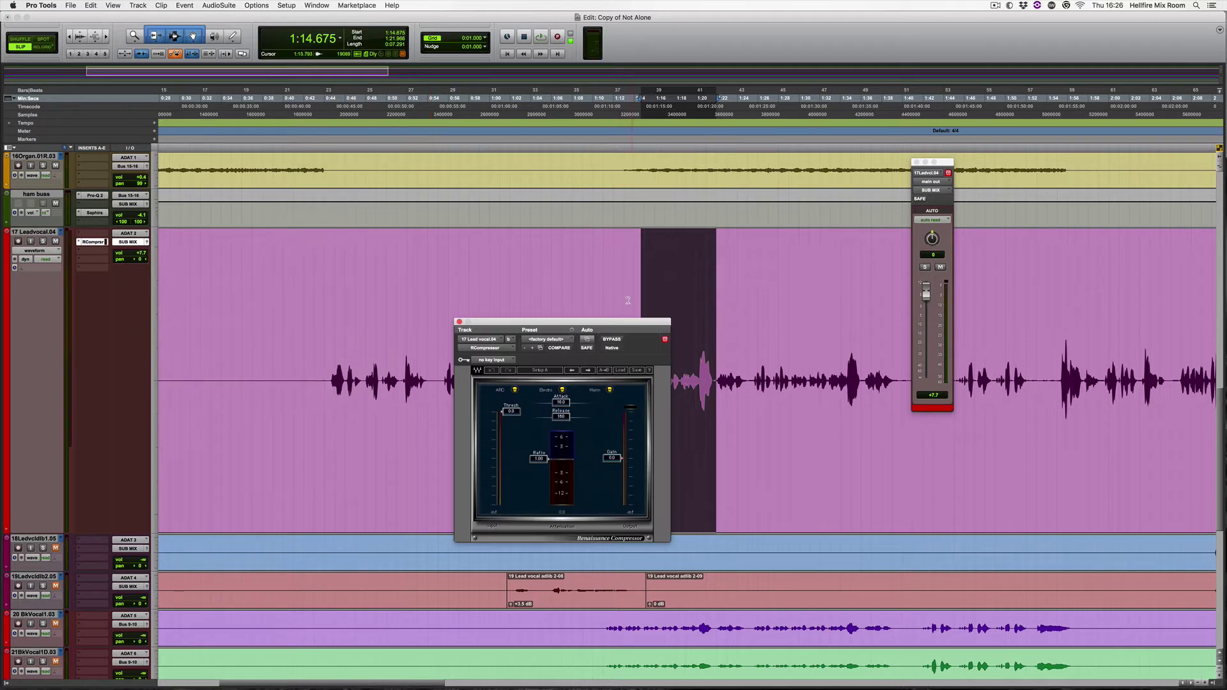
{"action": "left_click_drag", "start_coordinate": [605, 323], "coordinate": [524, 278]}
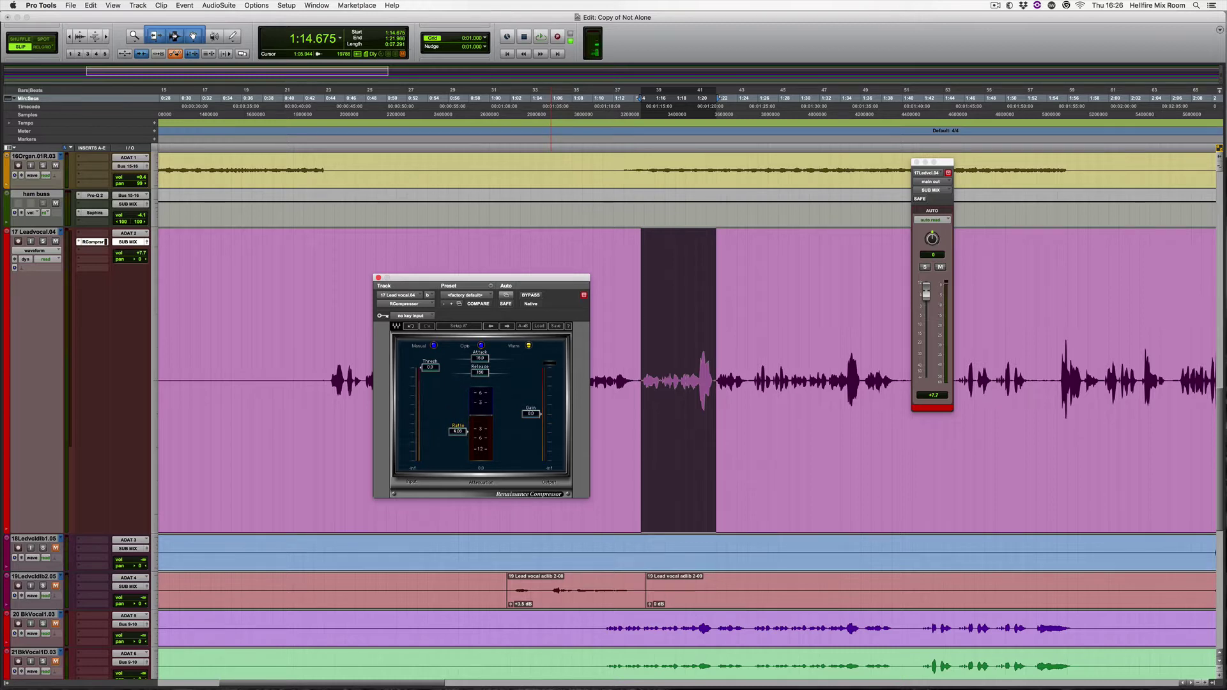
Lower the compressor threshold to -24.7 during playback of the phrase and raise the lead vocal fader to +11.1 dB
{"action": "key", "text": "space"}
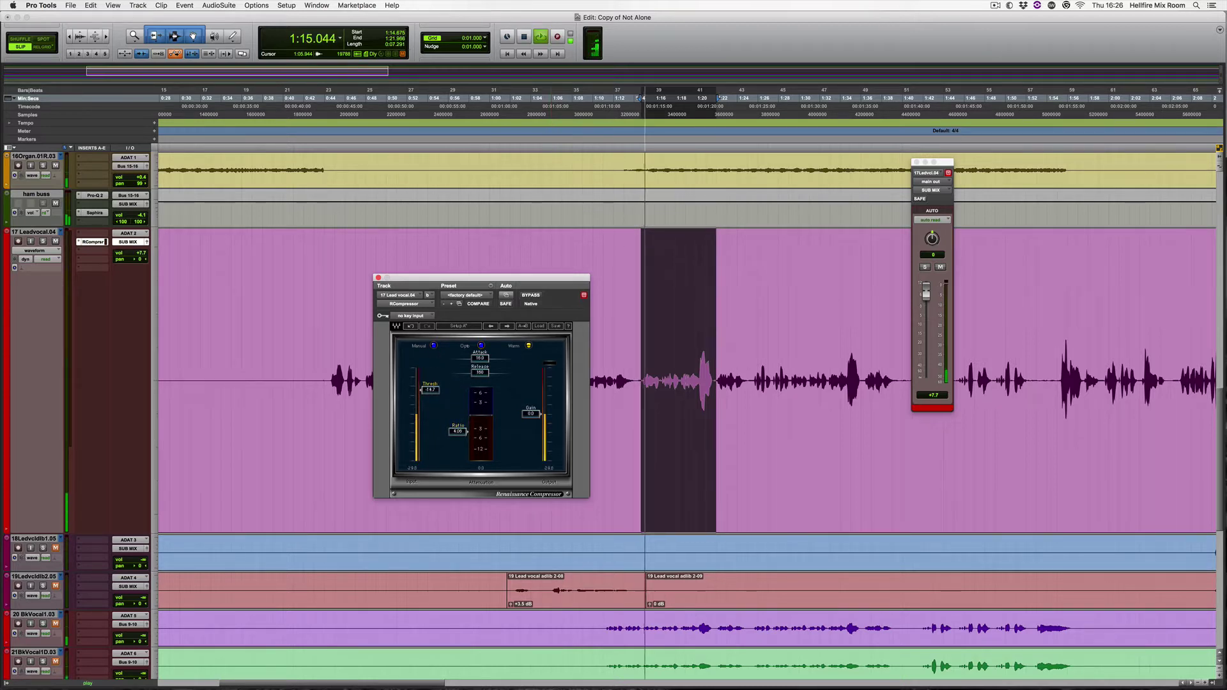
{"action": "left_click_drag", "start_coordinate": [437, 367], "coordinate": [434, 419]}
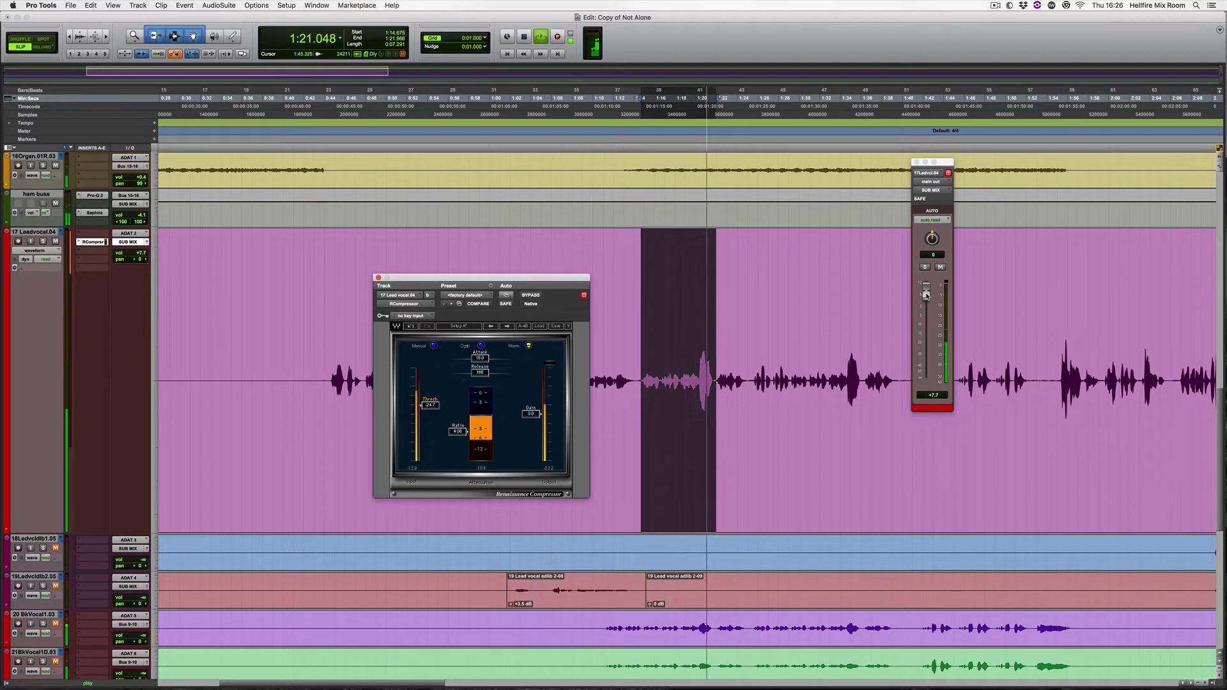
{"action": "left_click_drag", "start_coordinate": [926, 296], "coordinate": [928, 291]}
{"action": "key", "text": "space"}
{"action": "key", "text": "space"}
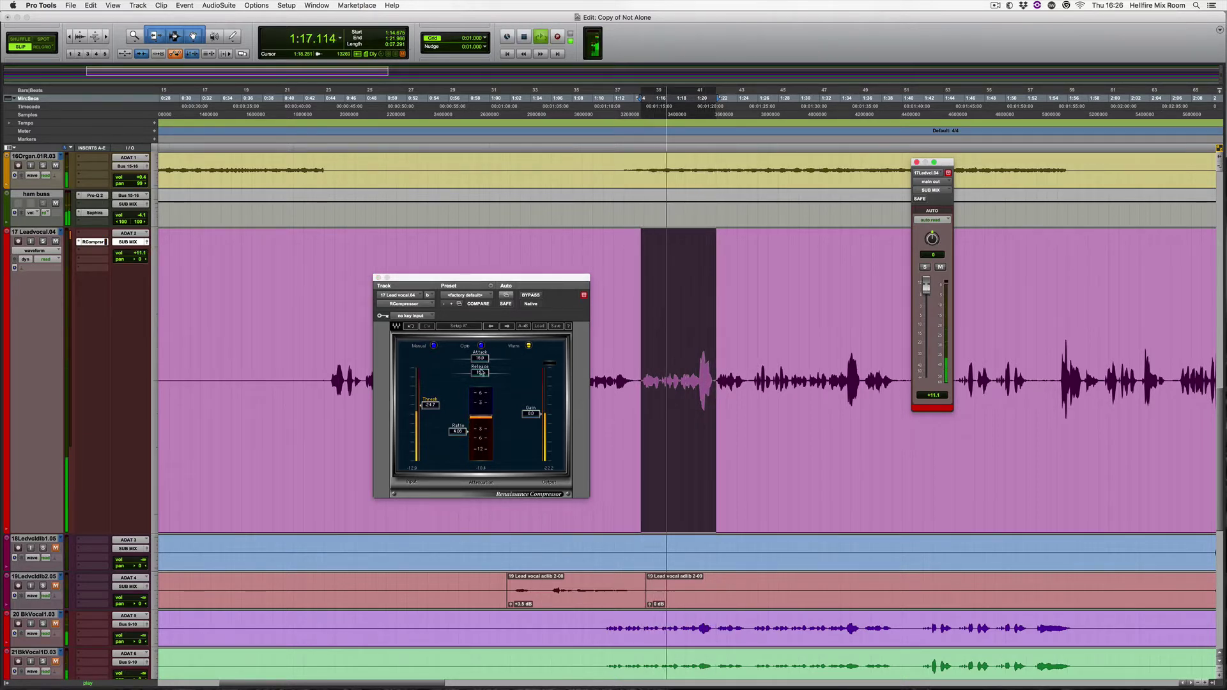
Solo the lead vocal and set the compressor's attack to its fastest value, 0.50 ms, while listening
{"action": "left_click", "coordinate": [43, 242]}
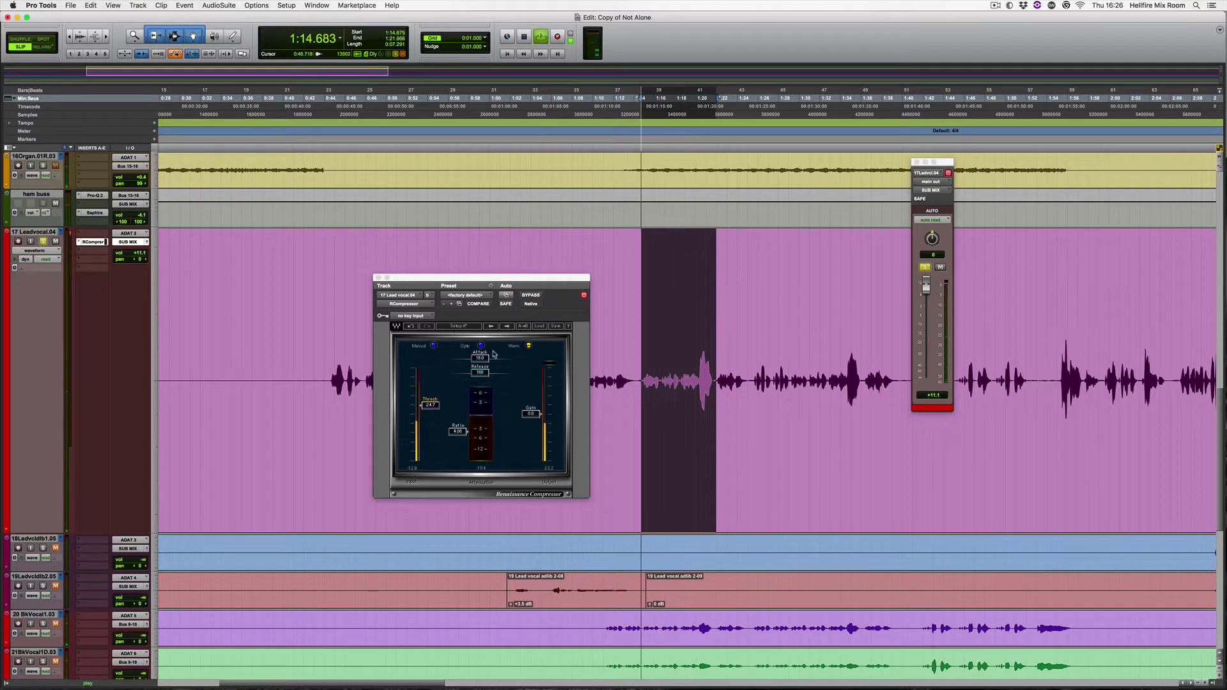
{"action": "left_click_drag", "start_coordinate": [480, 373], "coordinate": [456, 361]}
{"action": "key", "text": "space"}
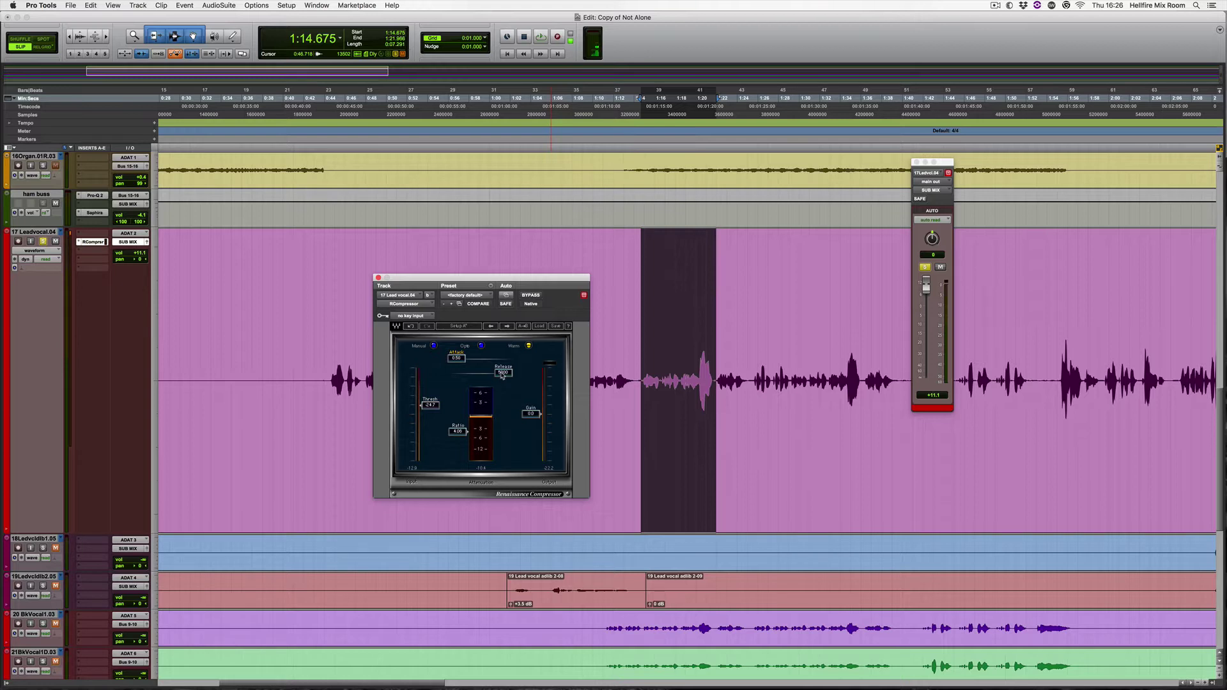
Shorten the compressor's release to about 200 ms and replay the soloed phrase
{"action": "key", "text": "space"}
{"action": "left_click_drag", "start_coordinate": [502, 375], "coordinate": [483, 373]}
{"action": "key", "text": "space"}
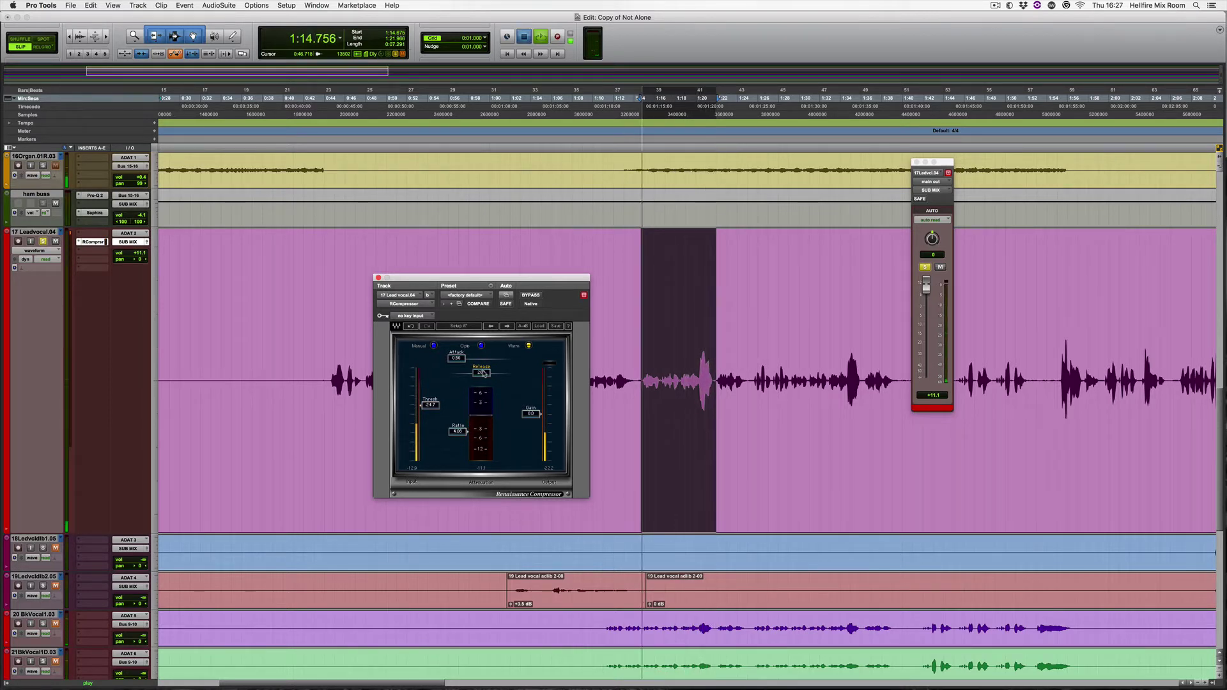
{"action": "key", "text": "space"}
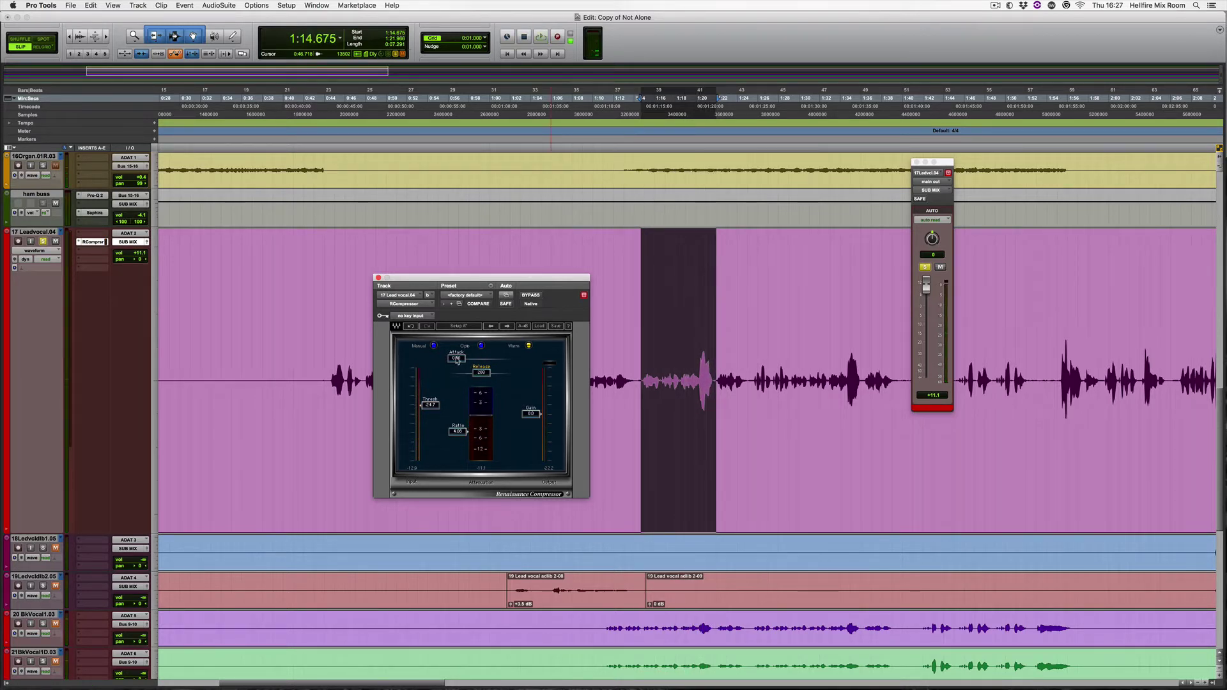
Slow the compressor's attack to about 11 ms during playback and lower the threshold slightly
{"action": "key", "text": "space"}
{"action": "left_click_drag", "start_coordinate": [457, 360], "coordinate": [477, 359]}
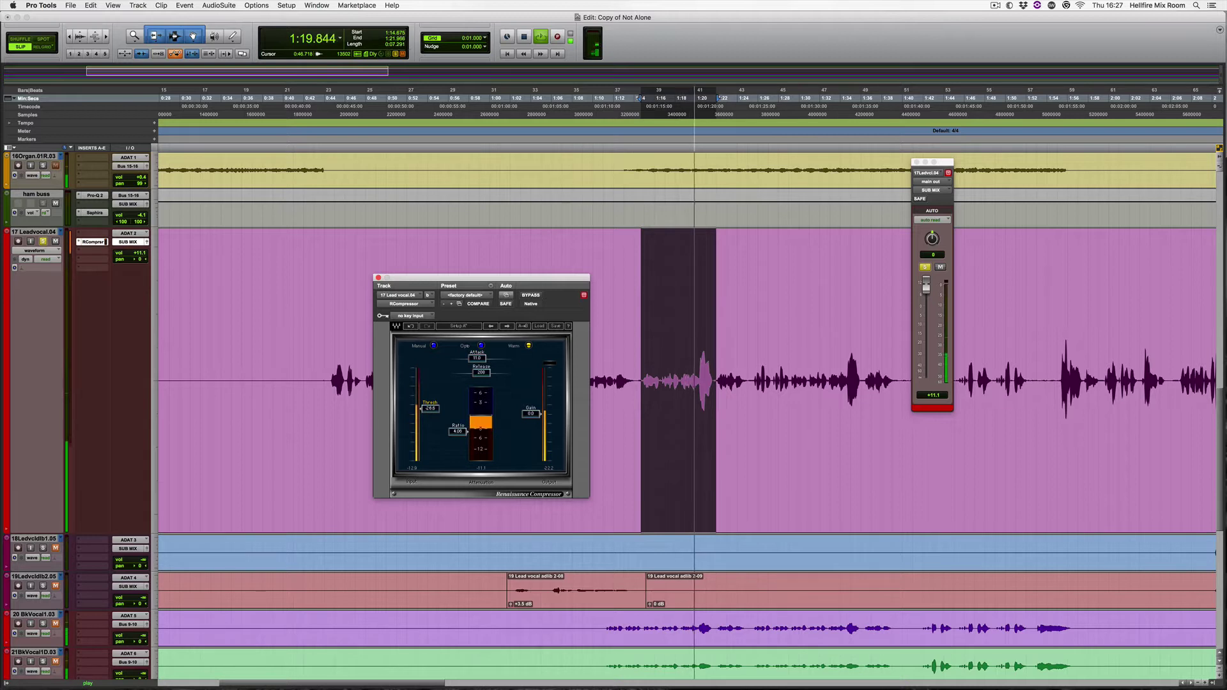
{"action": "left_click_drag", "start_coordinate": [427, 405], "coordinate": [427, 409]}
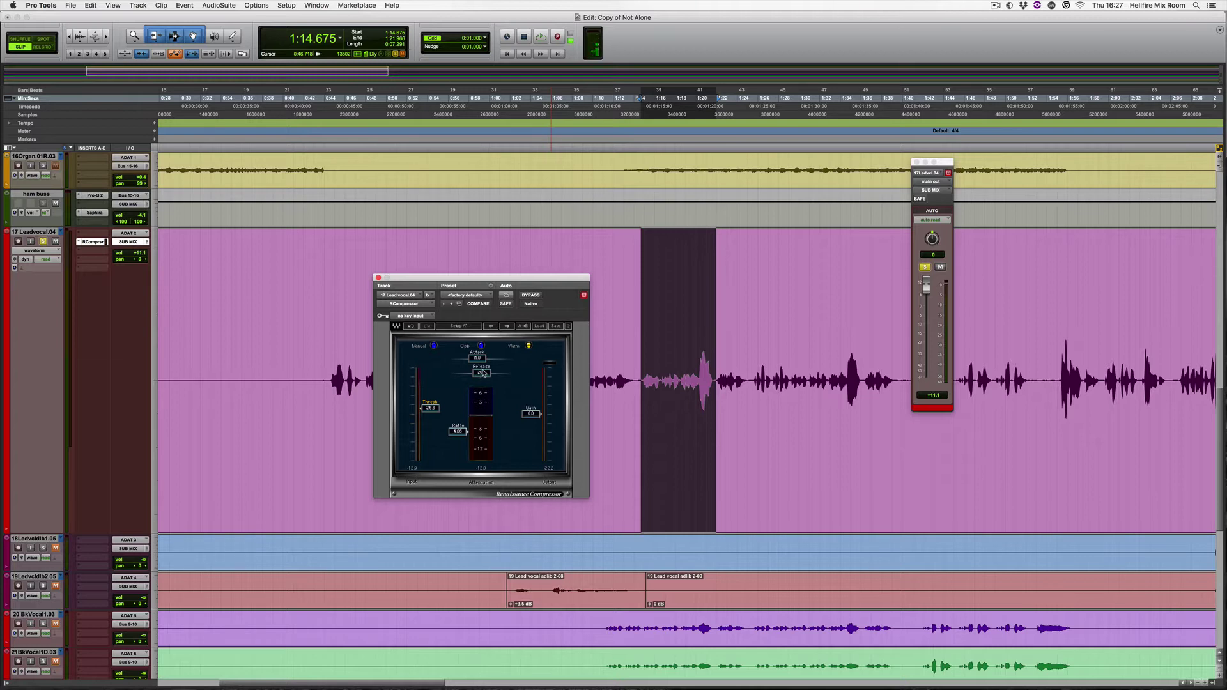
Try the compressor's fastest release of 5 ms on the phrase, ending with the release at about 77 ms
{"action": "key", "text": "space"}
{"action": "left_click_drag", "start_coordinate": [483, 374], "coordinate": [459, 374]}
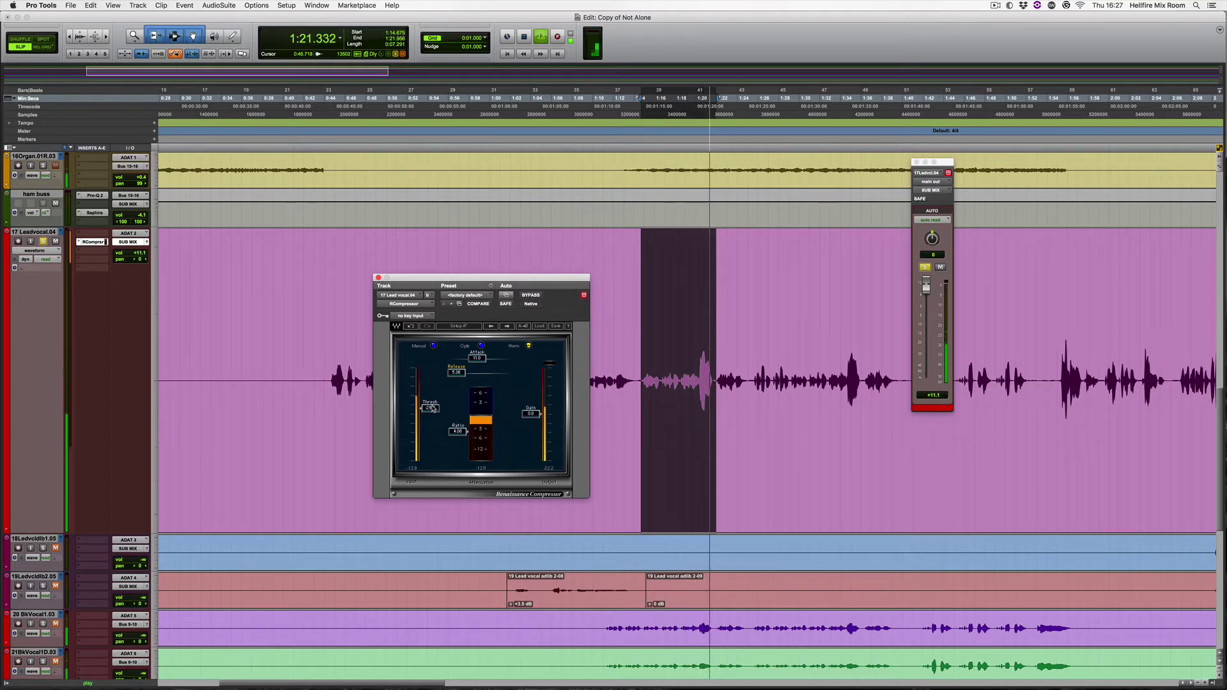
{"action": "key", "text": "space"}
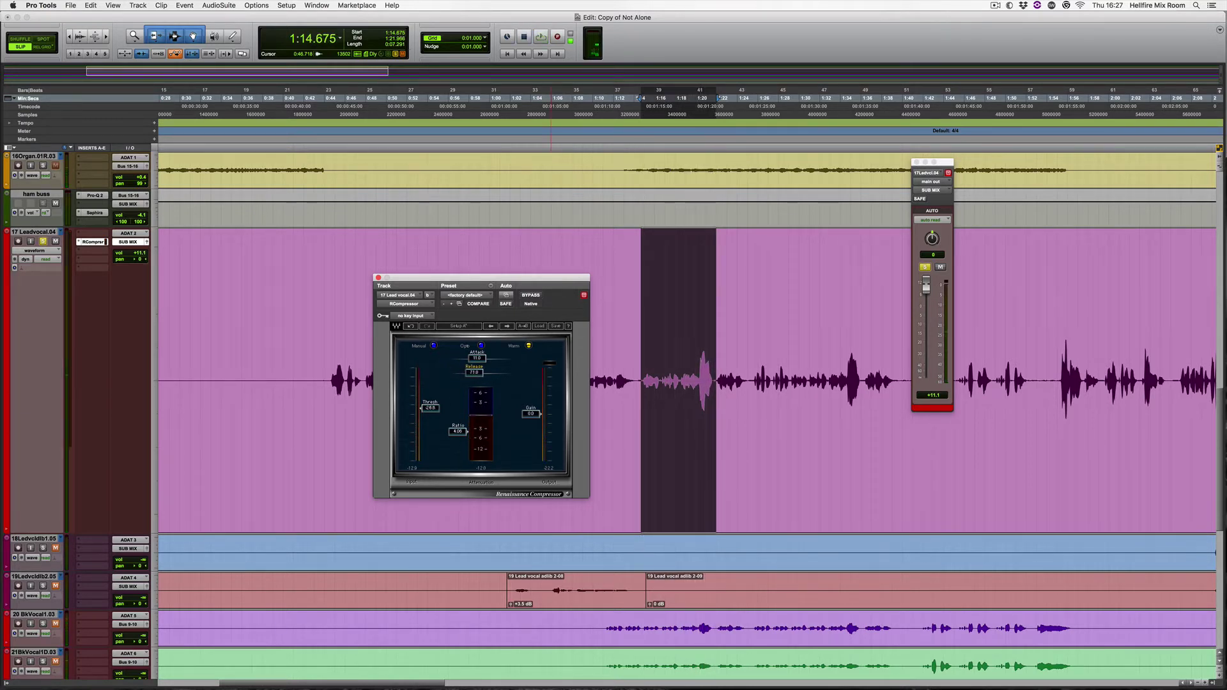
Lengthen the compressor's release to about 105 ms and lower its threshold to about -31 dB while replaying the phrase
{"action": "key", "text": "space"}
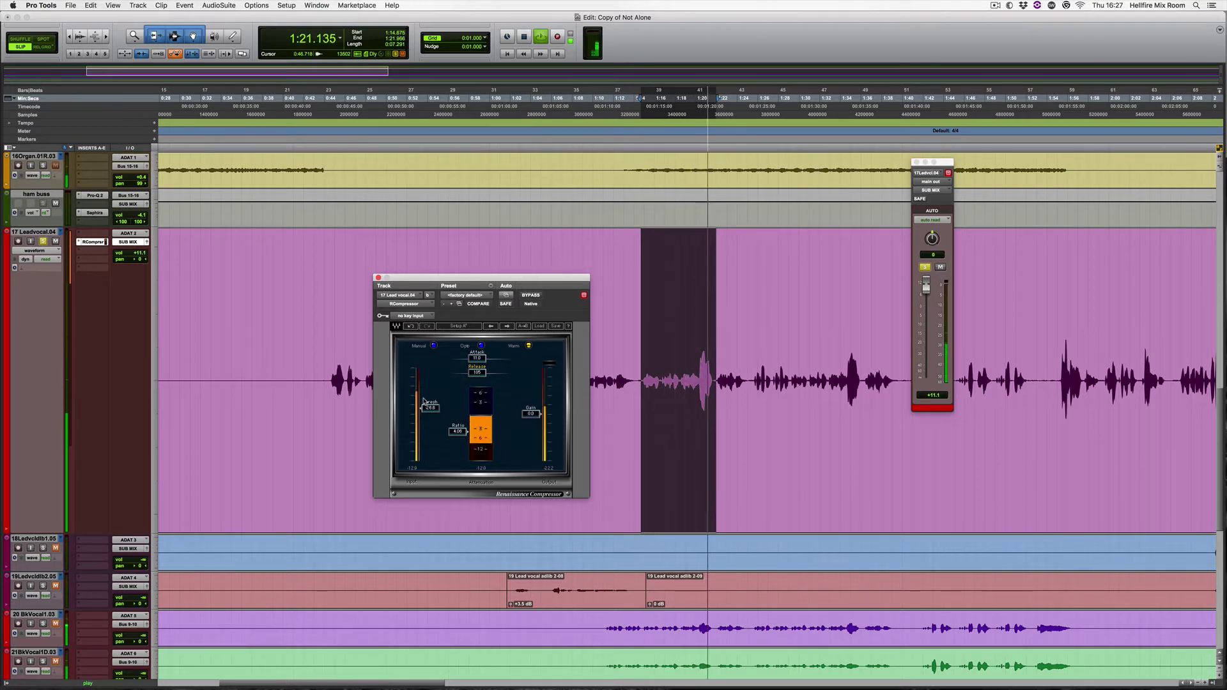
{"action": "key", "text": "space"}
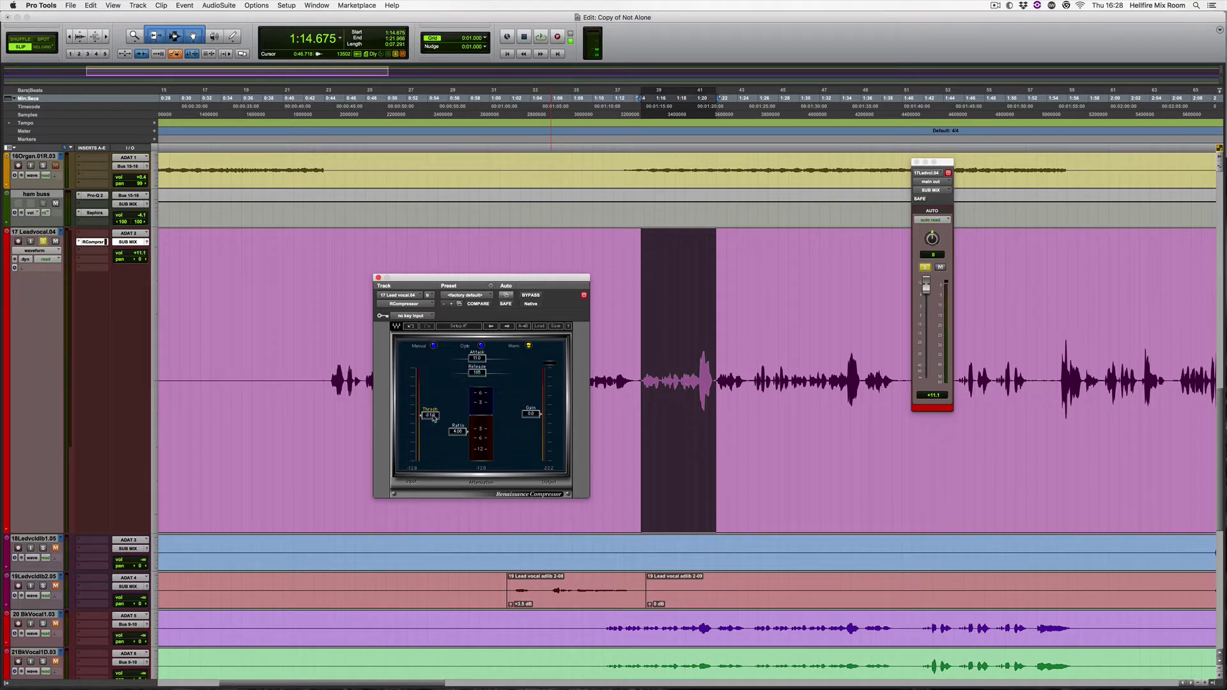
{"action": "key", "text": "space"}
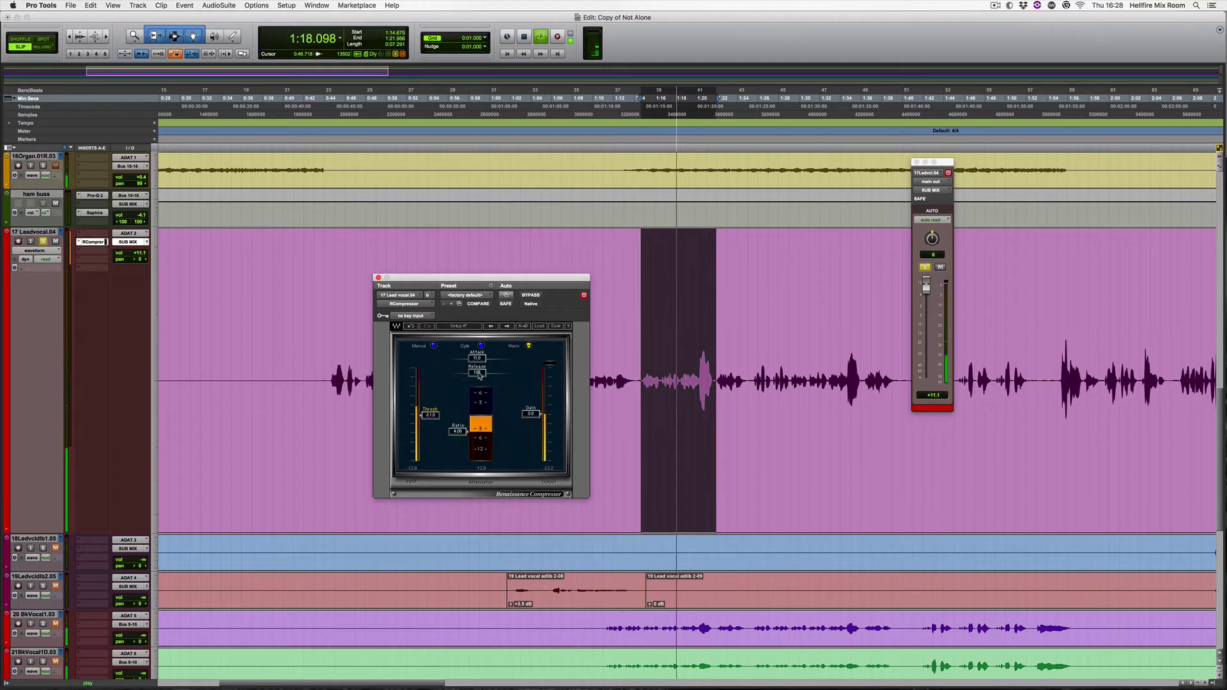
Audition the phrase with a 5 ms release, then lengthen the release to about 78 ms during playback
{"action": "key", "text": "space"}
{"action": "left_click_drag", "start_coordinate": [481, 376], "coordinate": [380, 378]}
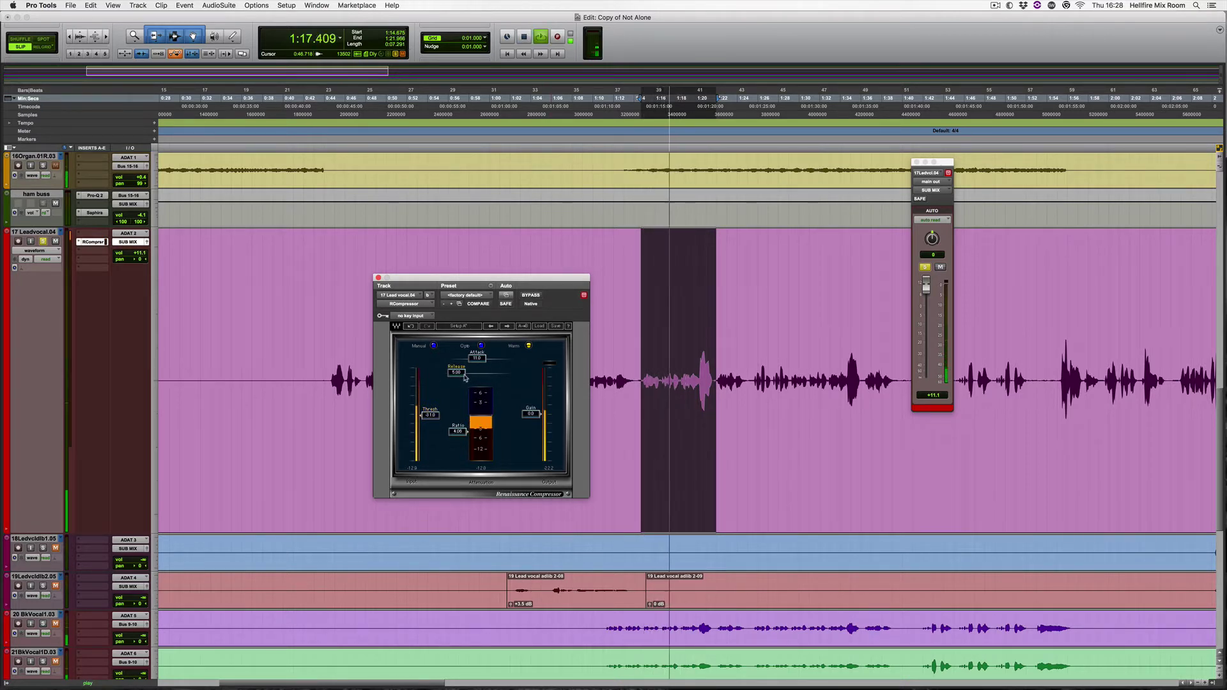
{"action": "key", "text": "space"}
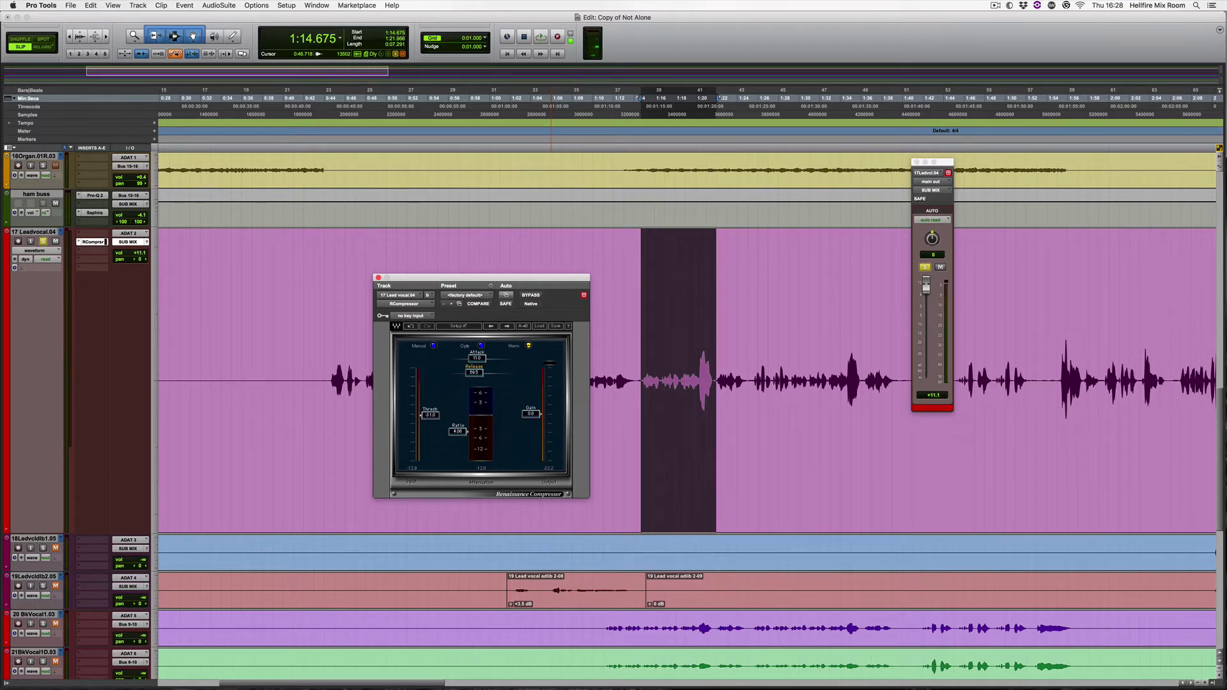
{"action": "key", "text": "space"}
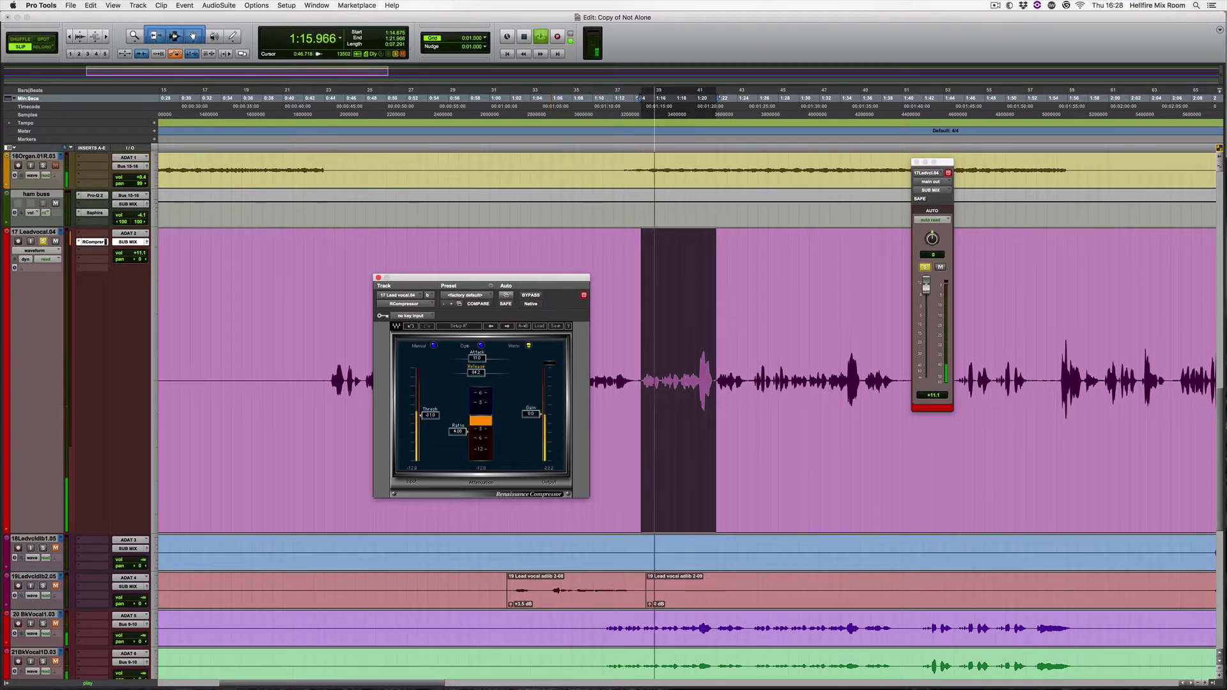
{"action": "left_click_drag", "start_coordinate": [475, 375], "coordinate": [475, 375]}
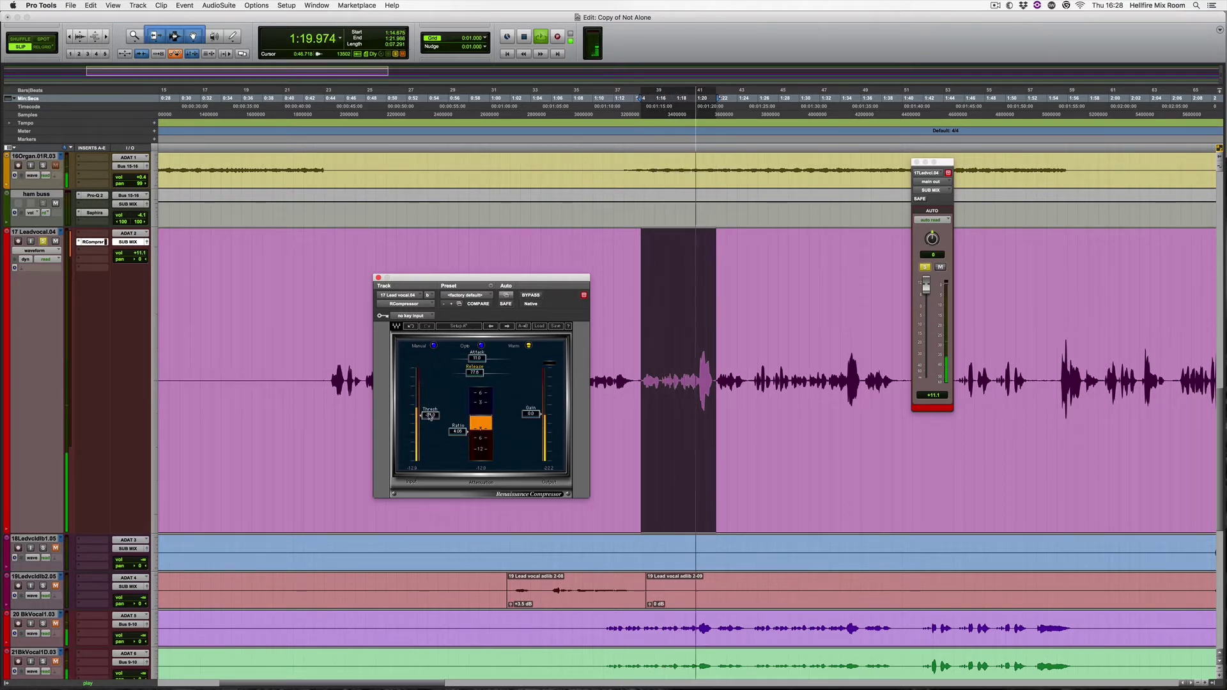
{"action": "key", "text": "space"}
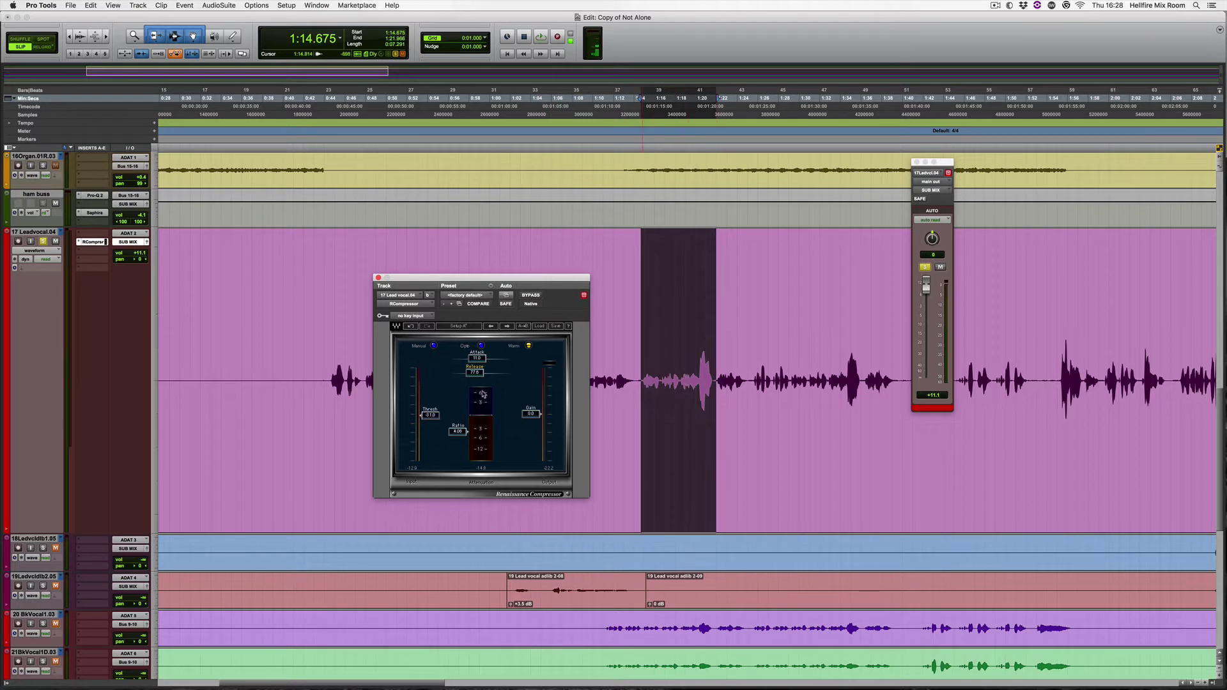
Raise the compressor's threshold to about -29 dB and replay the soloed phrase
{"action": "key", "text": "space"}
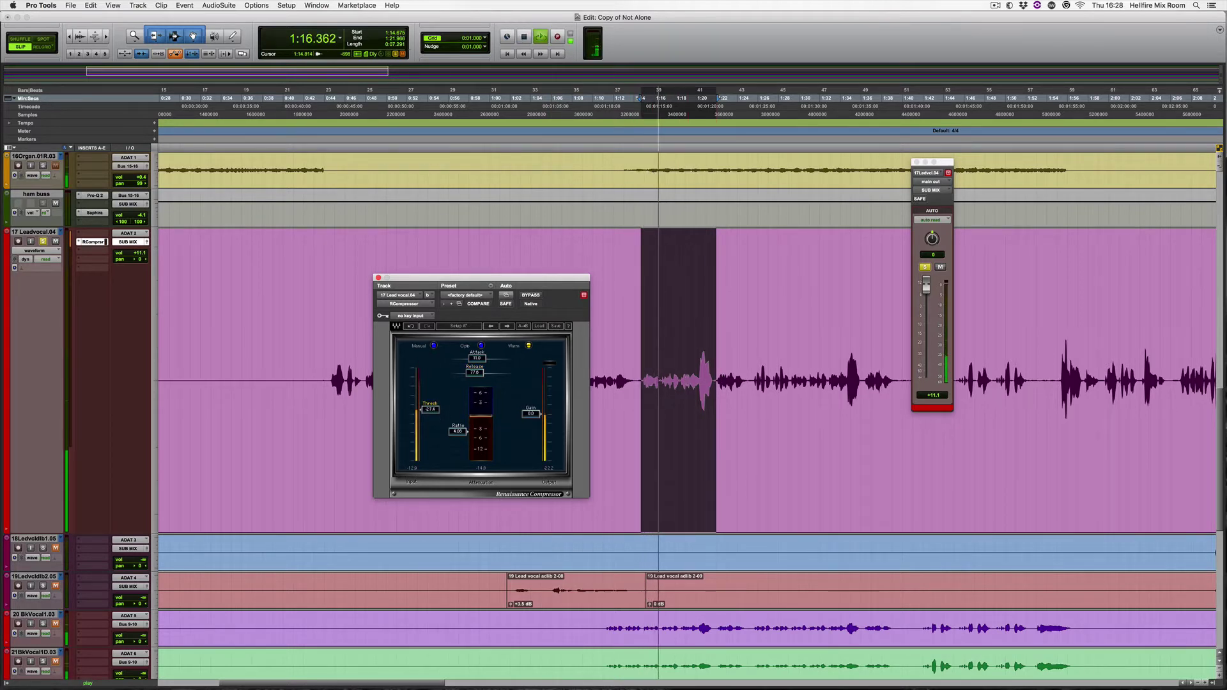
{"action": "key", "text": "space"}
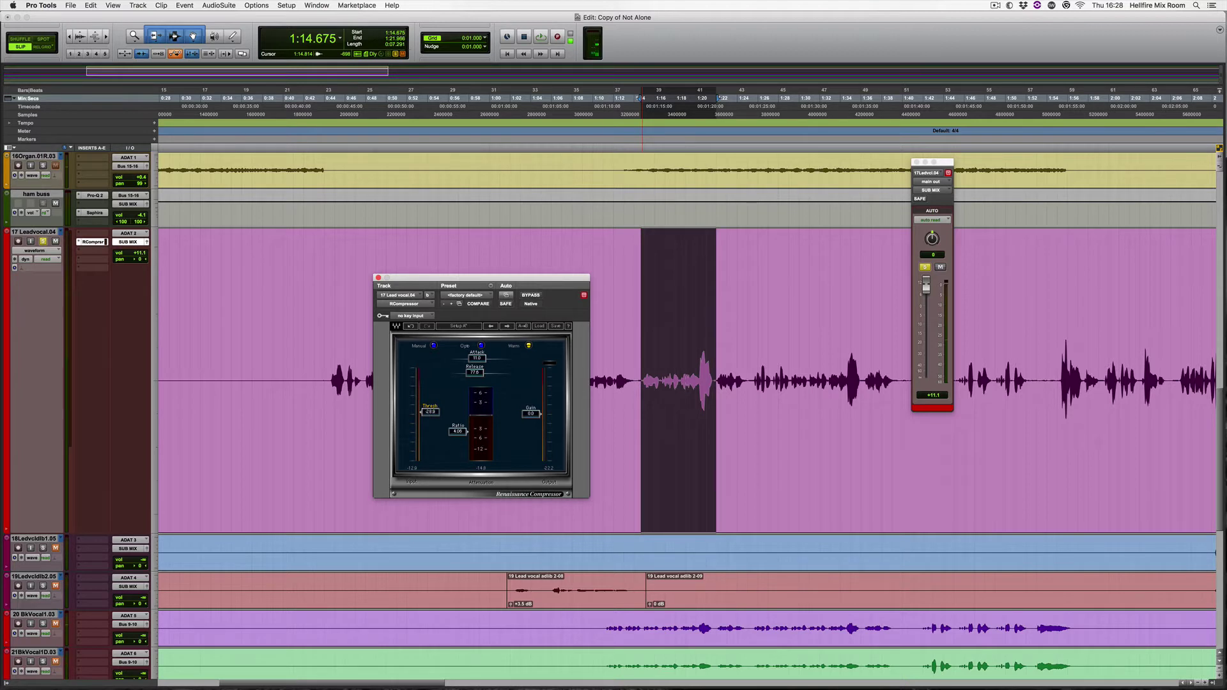
{"action": "key", "text": "space"}
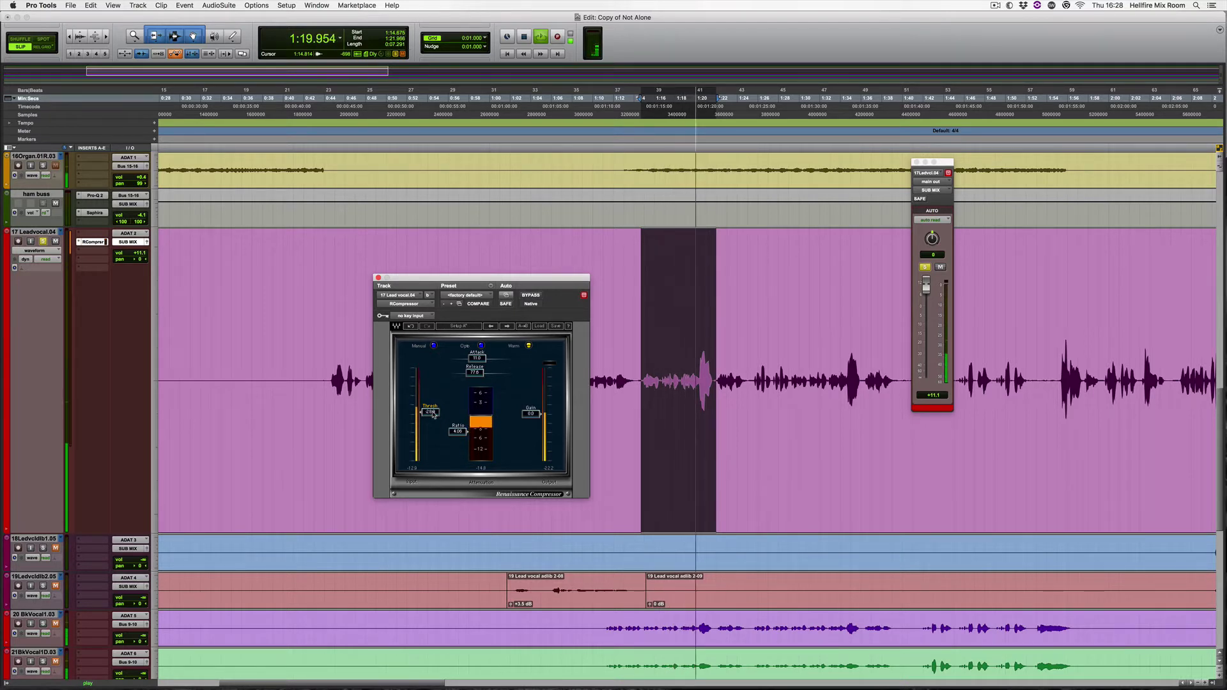
{"action": "key", "text": "space"}
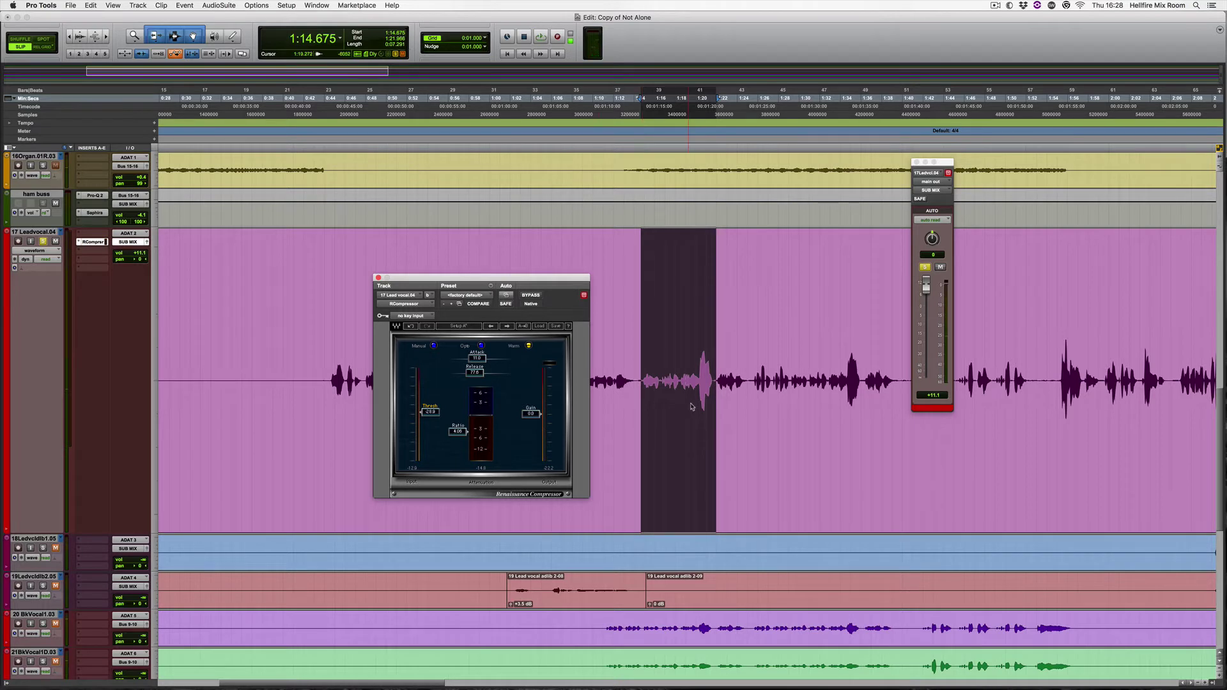
Raise the compressor's output gain to about 3.9 dB while the phrase plays
{"action": "key", "text": "space"}
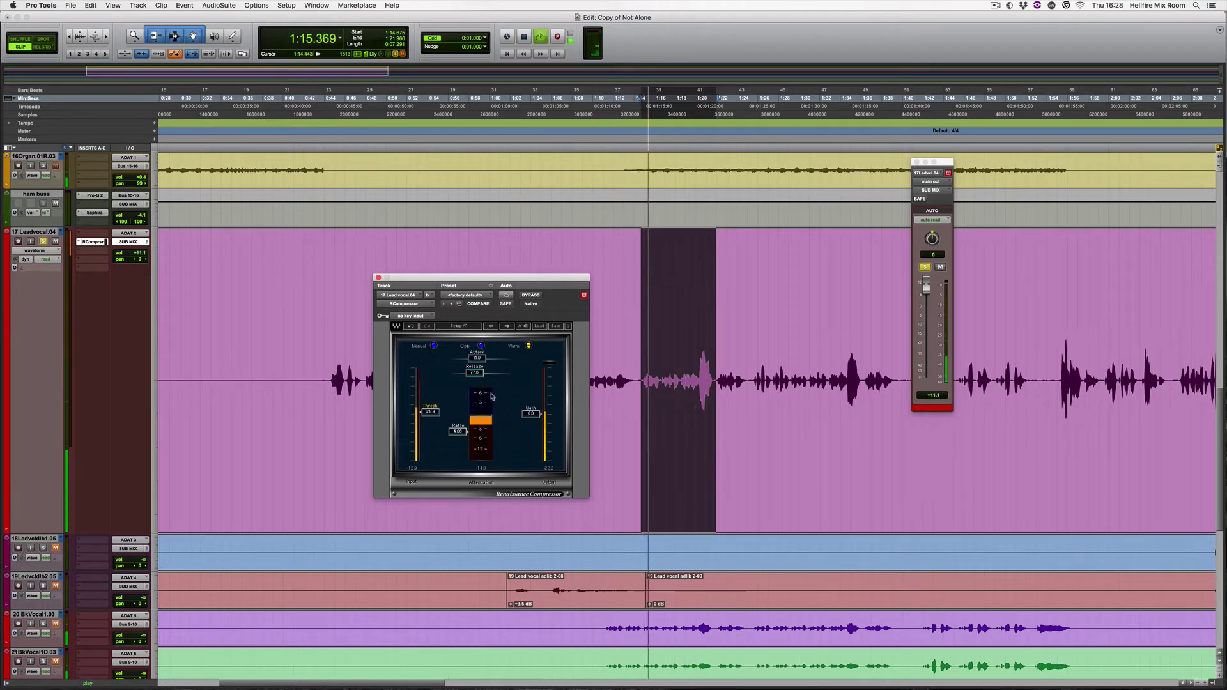
{"action": "left_click_drag", "start_coordinate": [533, 416], "coordinate": [533, 411]}
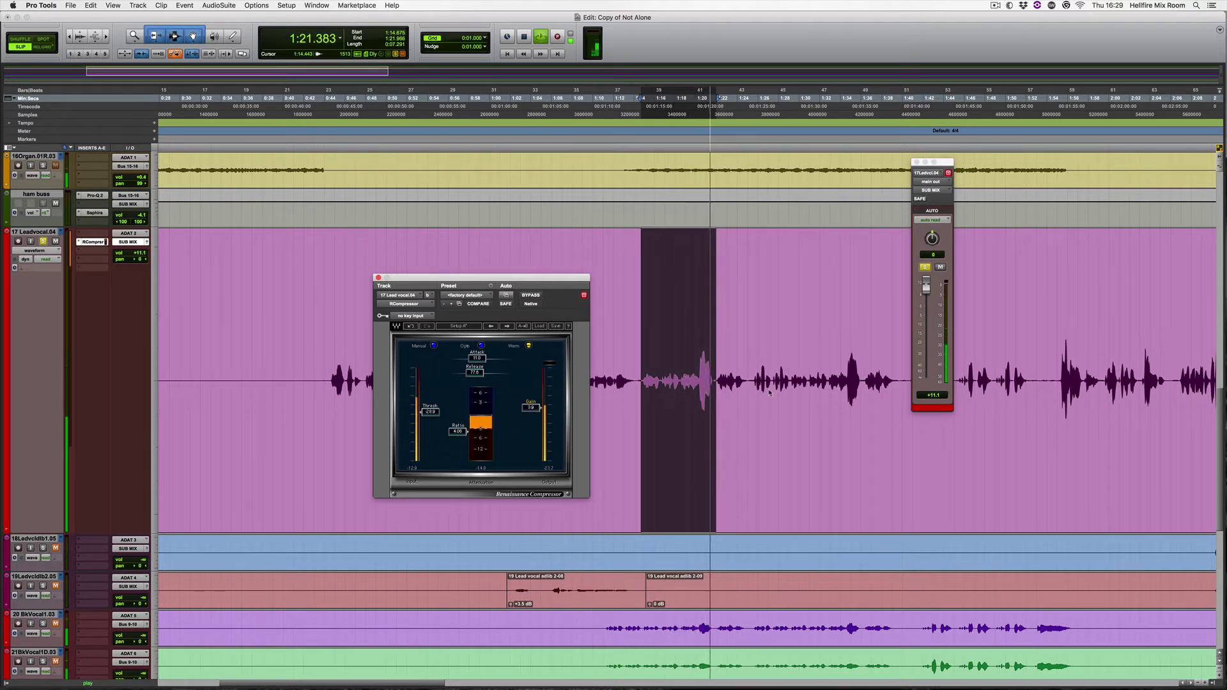
{"action": "key", "text": "space"}
Select the lead vocal phrase around the second loud peak, from about 1:29.1 to 1:36, and play it
{"action": "left_click", "coordinate": [790, 369]}
{"action": "left_click_drag", "start_coordinate": [791, 369], "coordinate": [861, 371]}
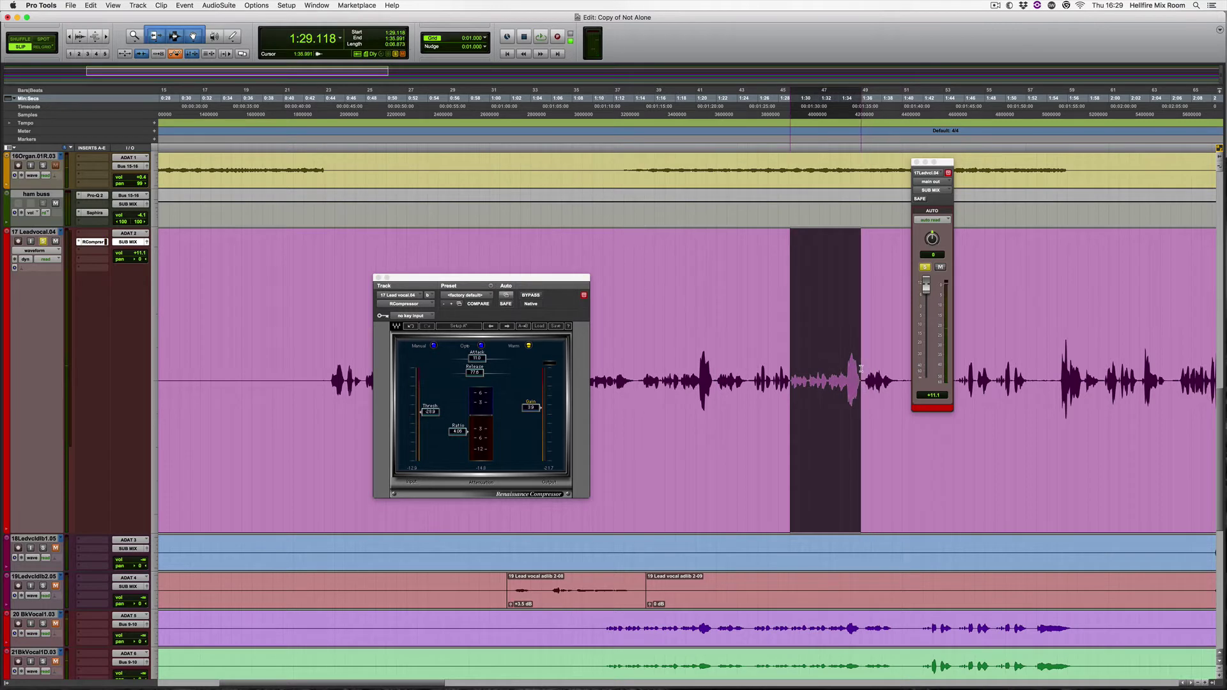
{"action": "key", "text": "space"}
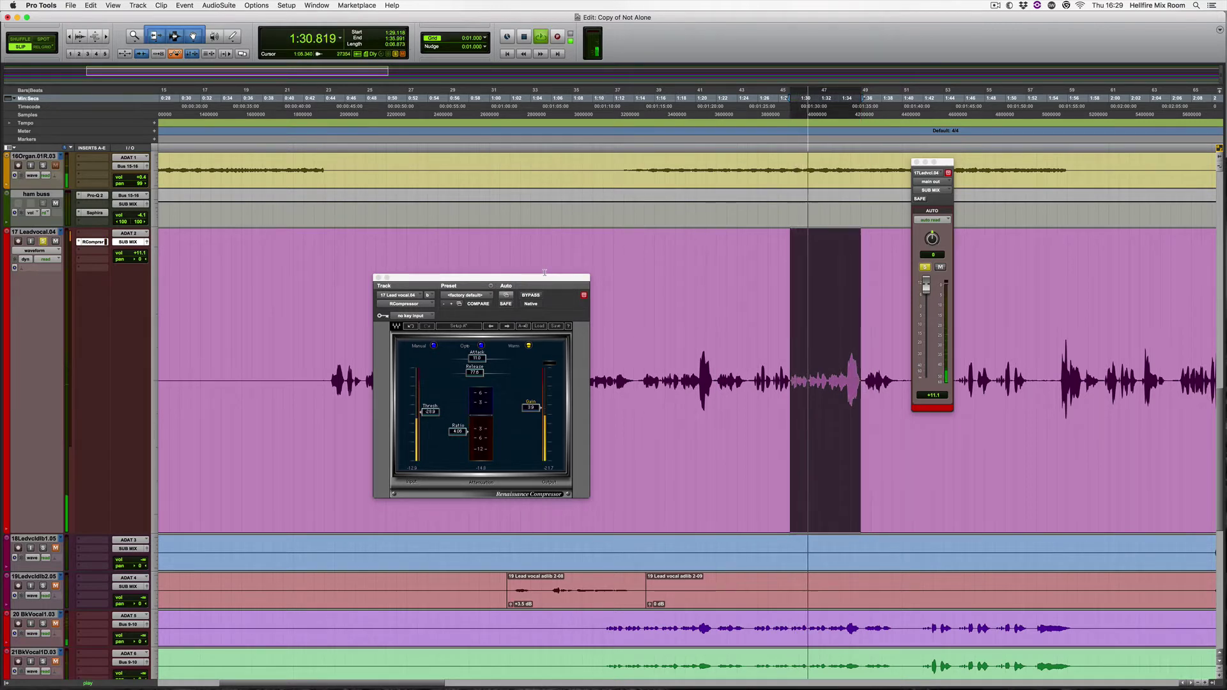
{"action": "left_click_drag", "start_coordinate": [544, 279], "coordinate": [566, 275]}
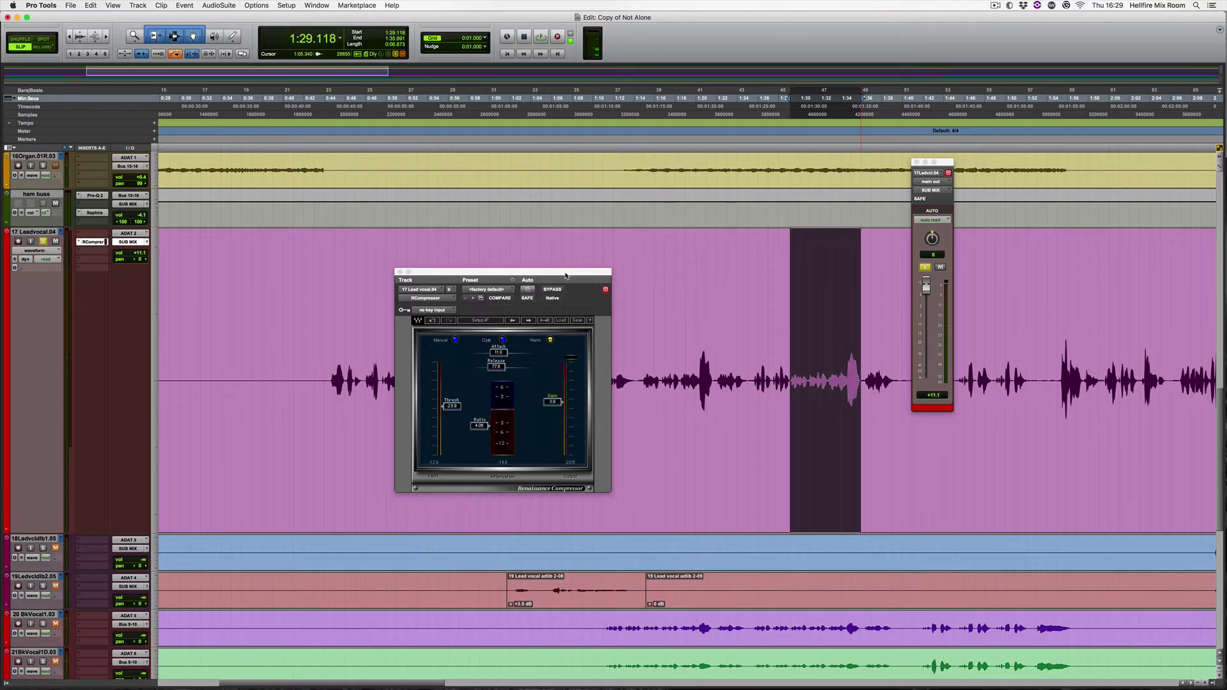
Try a threshold of about -20 dB and a ratio above 8:1 with the fastest attack and release on this phrase
{"action": "left_click", "coordinate": [459, 408]}
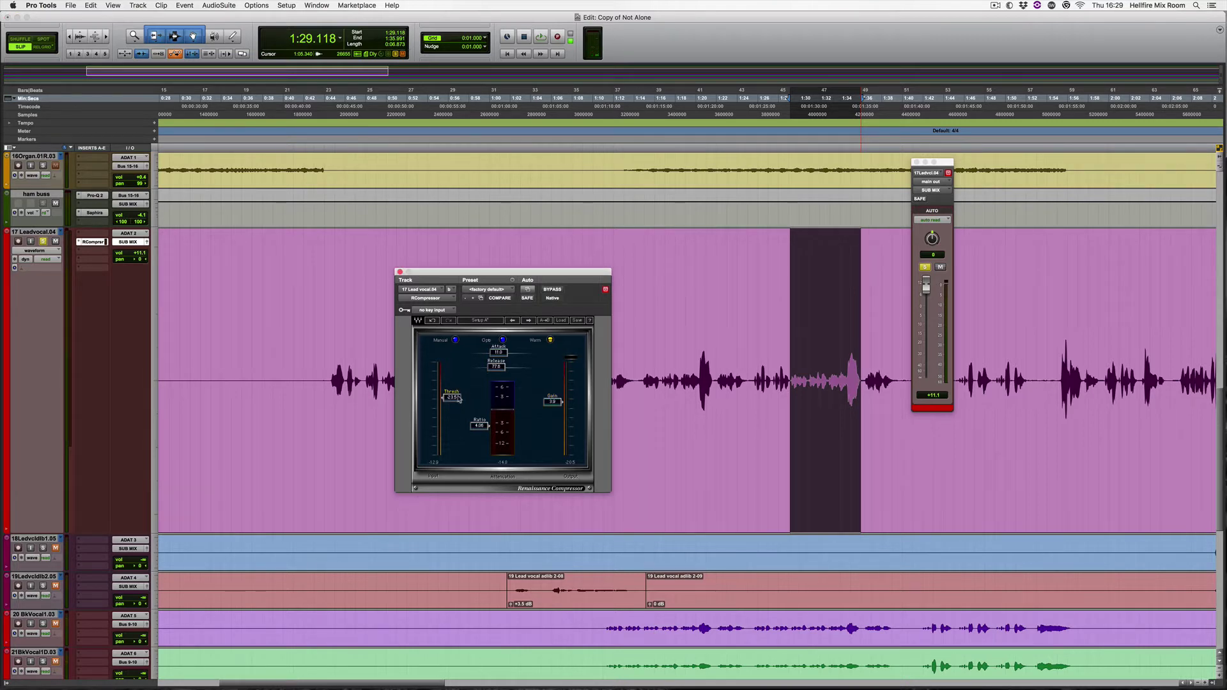
{"action": "key", "text": "space"}
{"action": "left_click_drag", "start_coordinate": [458, 399], "coordinate": [479, 434]}
{"action": "left_click_drag", "start_coordinate": [456, 394], "coordinate": [456, 395]}
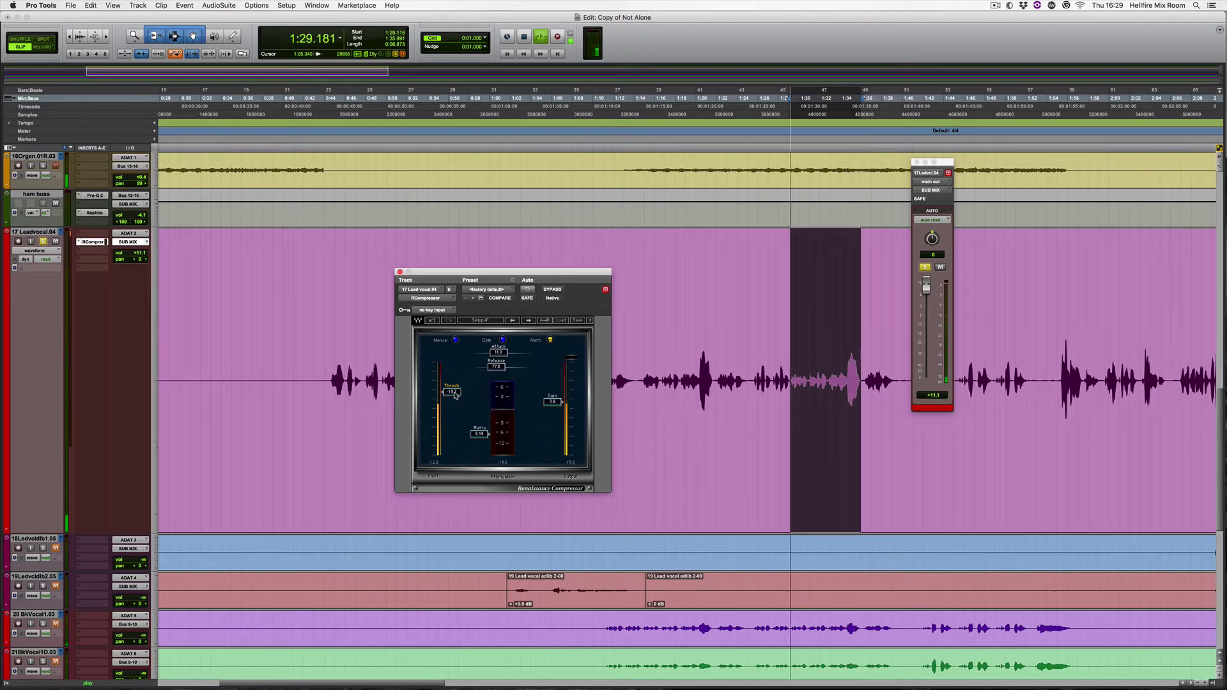
{"action": "key", "text": "space"}
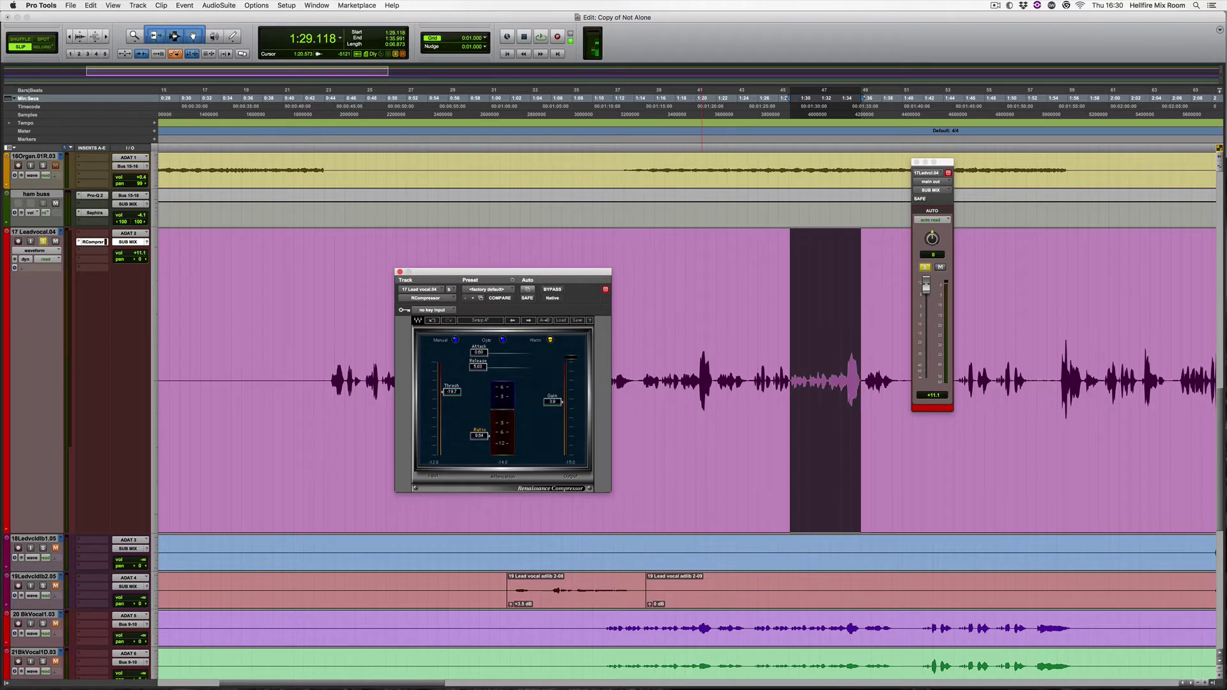
Try a release of about 1000 ms and audition the selection extended through the quiet phrase following the loud peak
{"action": "key", "text": "space"}
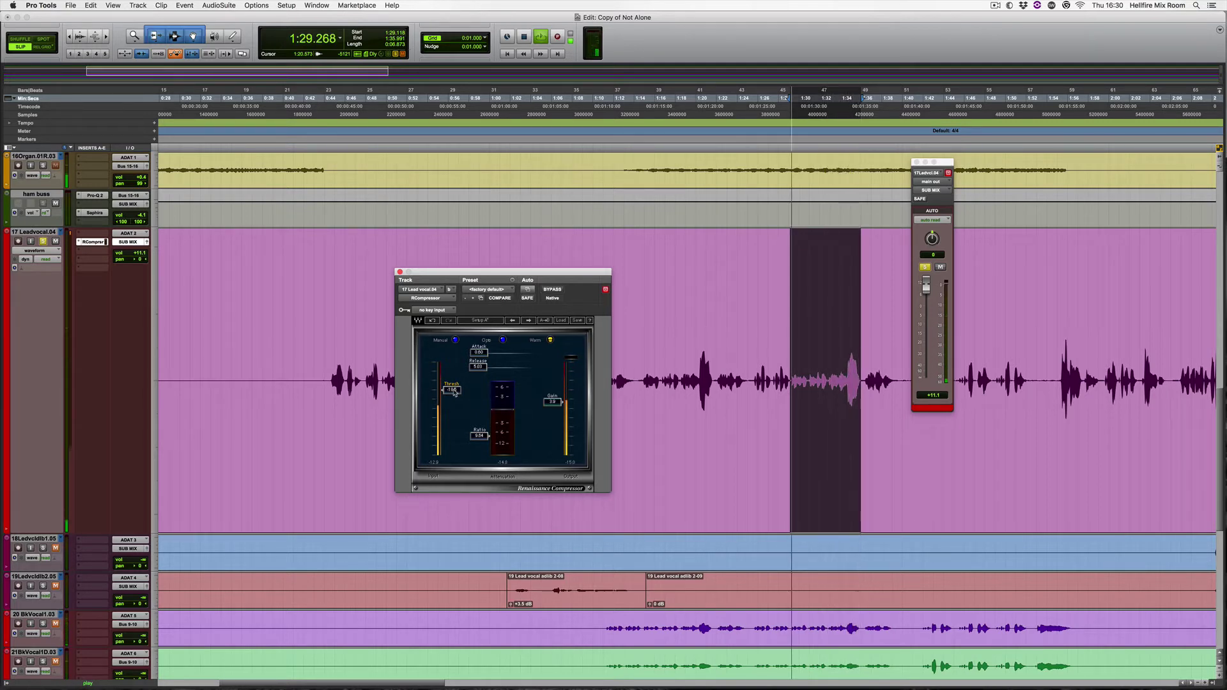
{"action": "key", "text": "space"}
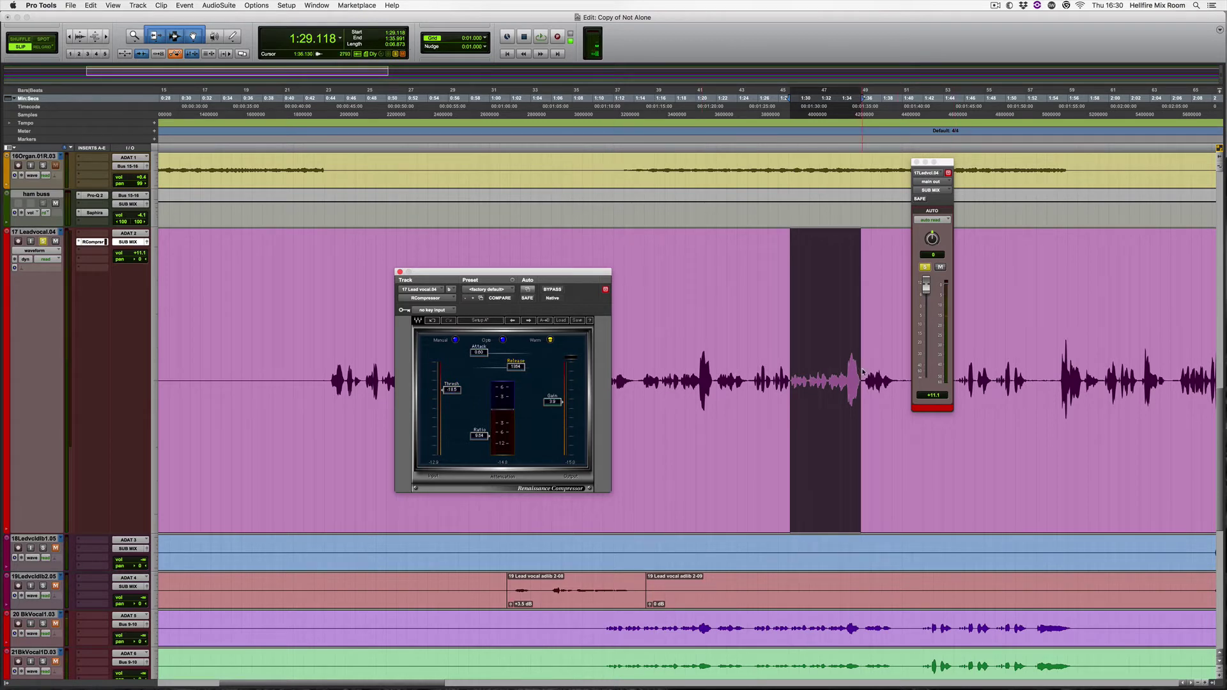
{"action": "left_click_drag", "start_coordinate": [793, 372], "coordinate": [900, 377]}
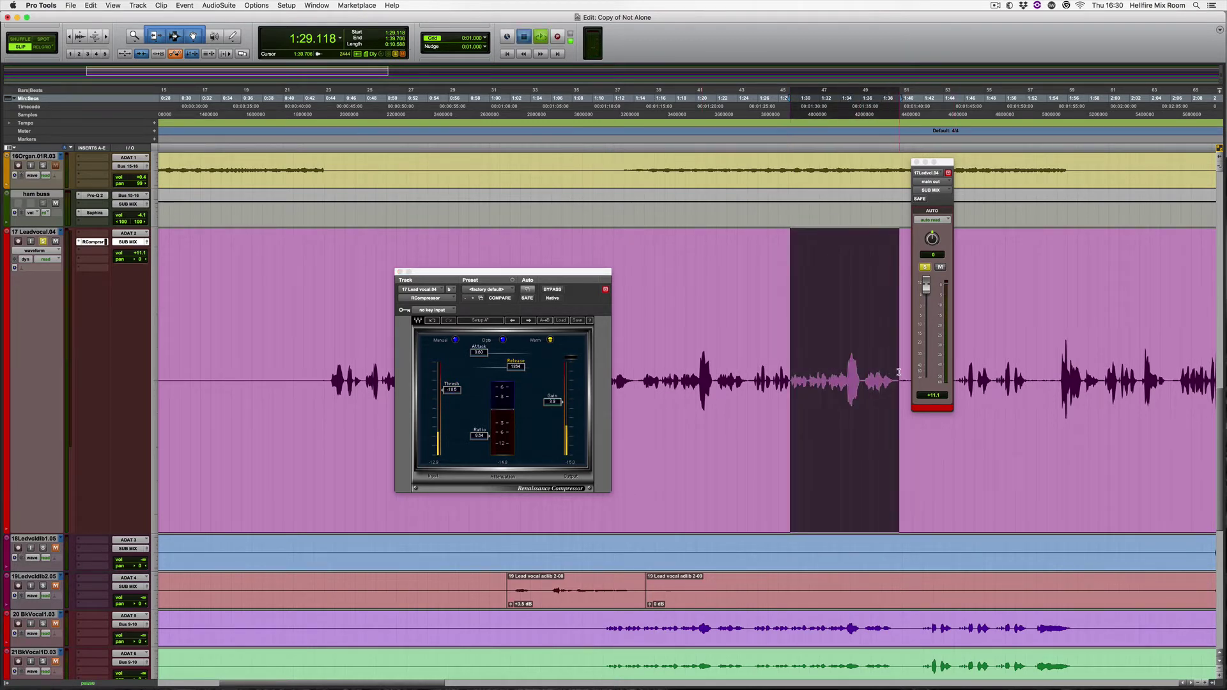
{"action": "key", "text": "space"}
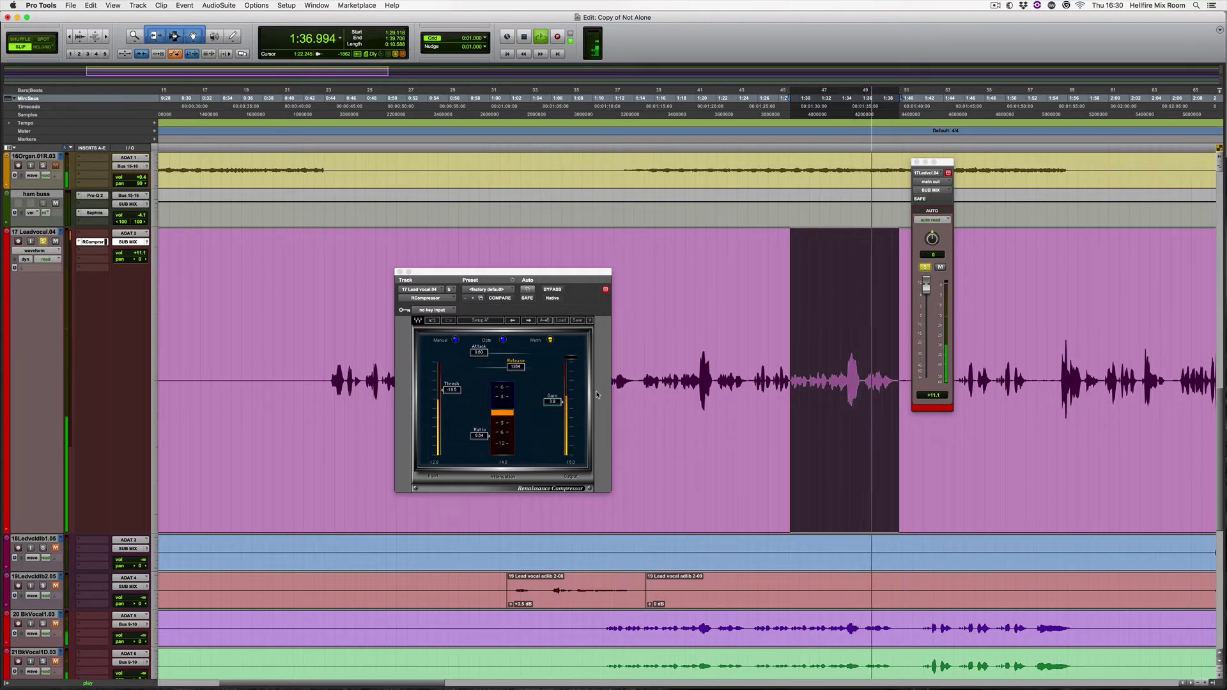
{"action": "key", "text": "space"}
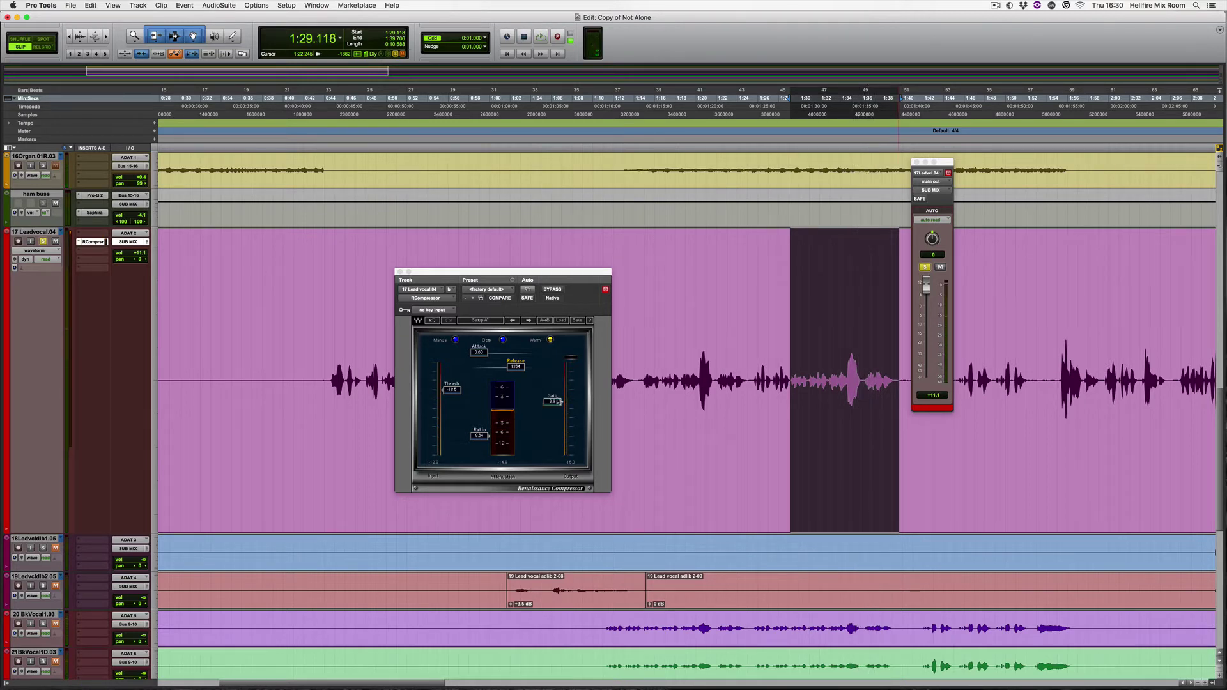
{"action": "left_click_drag", "start_coordinate": [866, 376], "coordinate": [897, 376]}
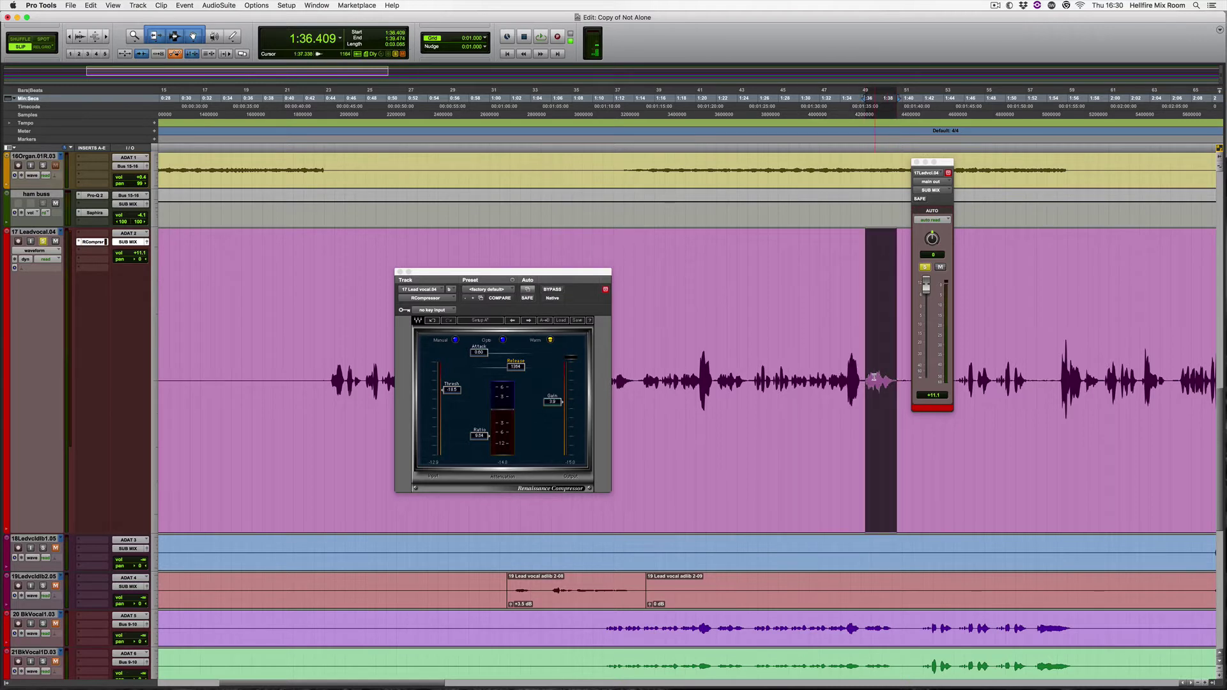
{"action": "left_click", "coordinate": [848, 376]}
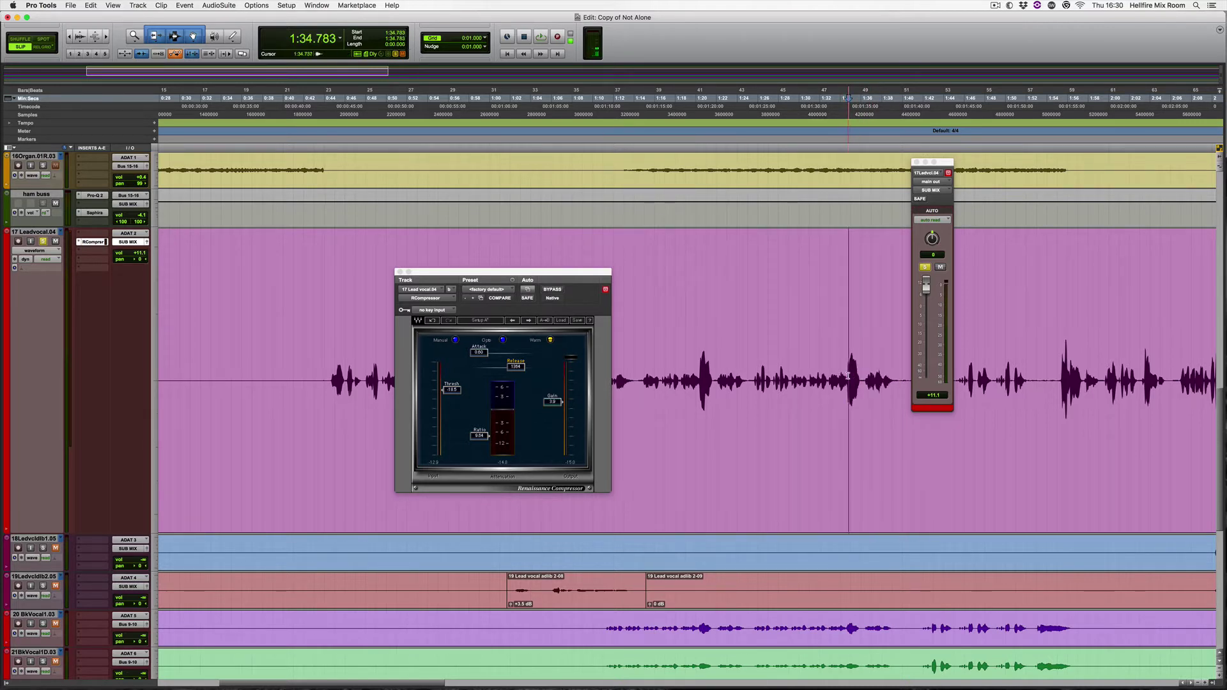
Reset the compressor to a gentle ratio just over 2:1, threshold near -31 dB, attack near 17 ms and release near 40 ms, selecting 1:25 to 1:39
{"action": "left_click_drag", "start_coordinate": [516, 366], "coordinate": [480, 368]}
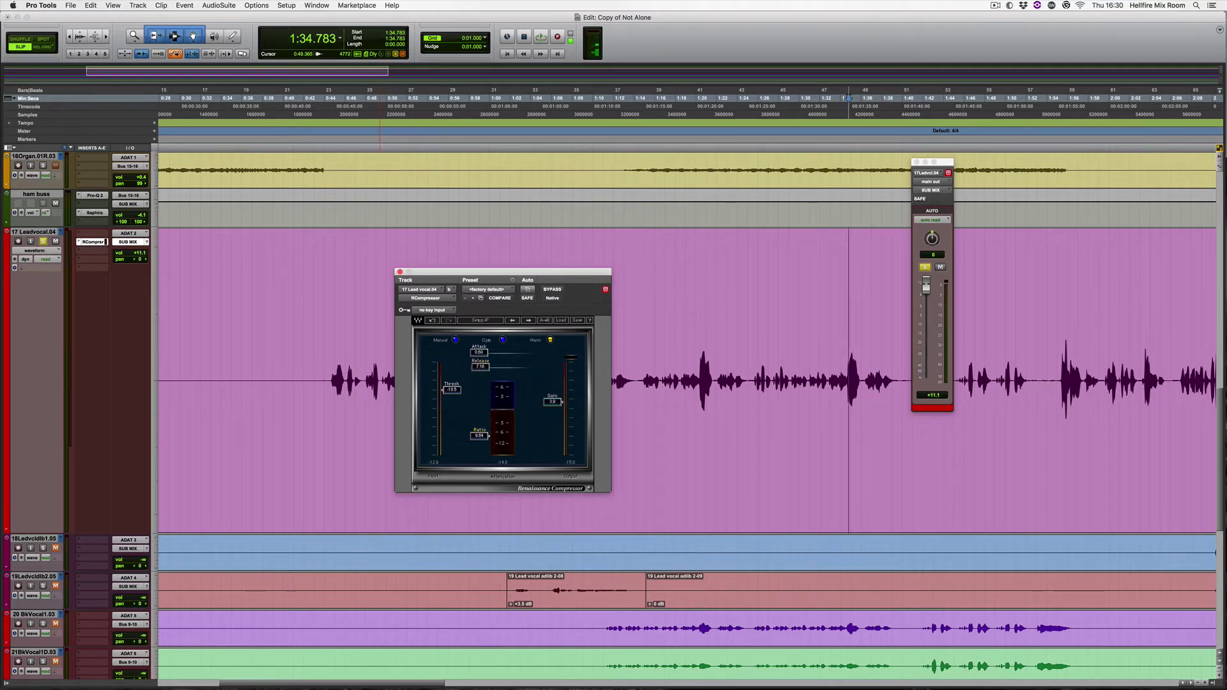
{"action": "left_click_drag", "start_coordinate": [480, 425], "coordinate": [452, 408]}
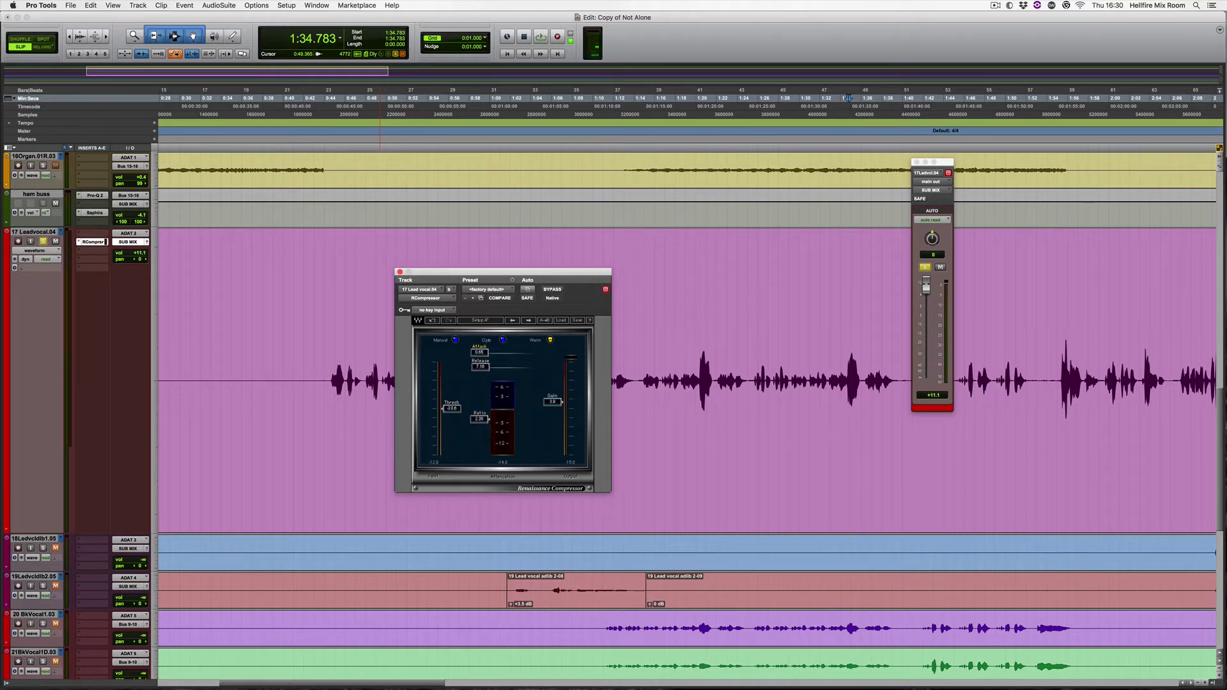
{"action": "left_click_drag", "start_coordinate": [480, 353], "coordinate": [899, 352]}
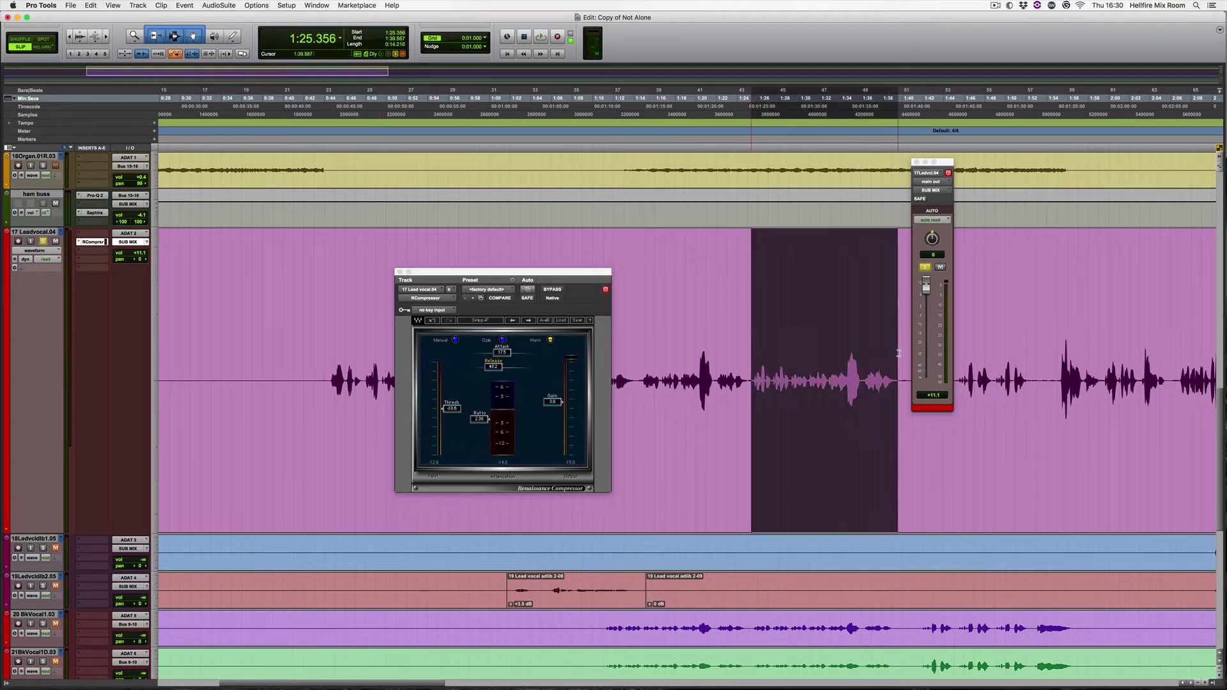
{"action": "left_click_drag", "start_coordinate": [480, 420], "coordinate": [480, 422]}
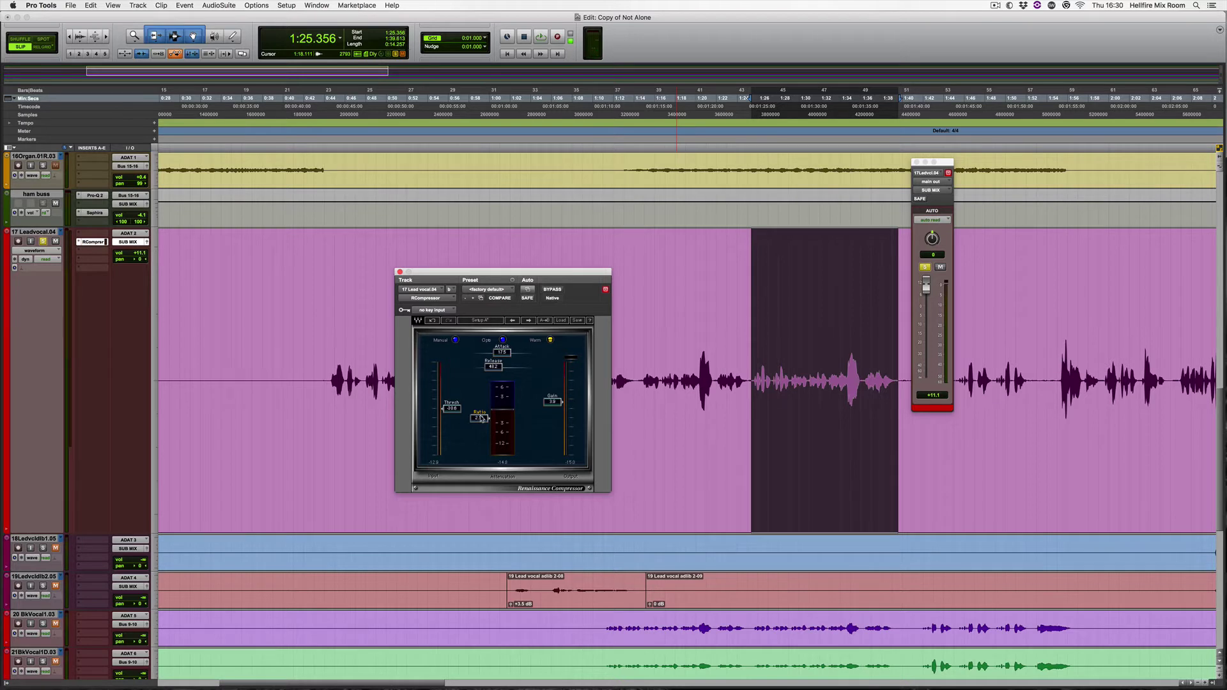
Play the longer selection and slow the attack to about 20 ms and the release to about 500 ms, raising the threshold slightly
{"action": "key", "text": "space"}
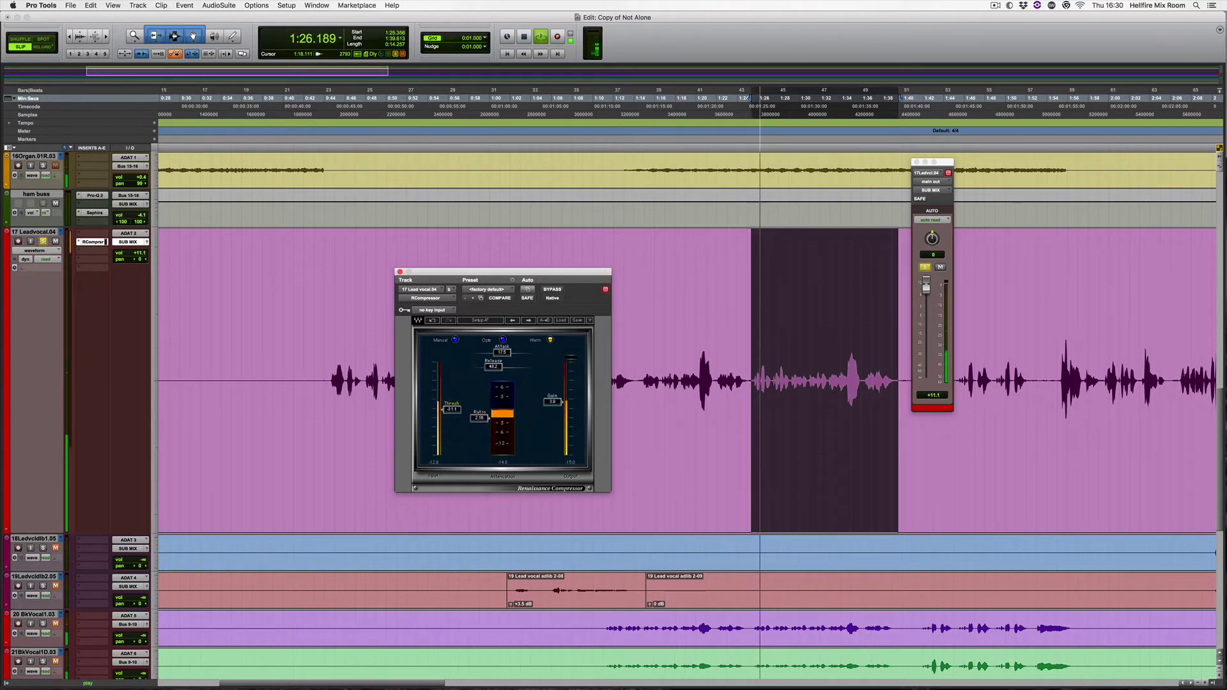
{"action": "mouse_move", "coordinate": [504, 370]}
{"action": "left_mouse_down"}
{"action": "mouse_move", "coordinate": [514, 368]}
{"action": "mouse_move", "coordinate": [504, 353]}
{"action": "left_mouse_up"}
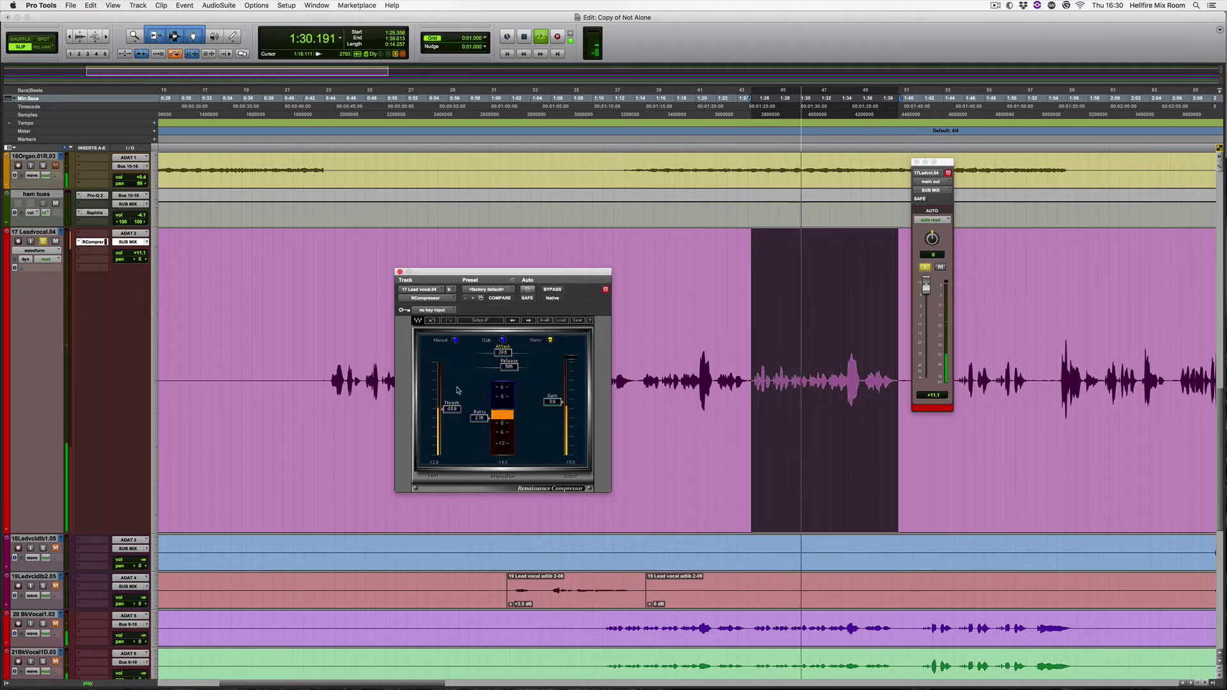
{"action": "left_click_drag", "start_coordinate": [452, 409], "coordinate": [452, 407]}
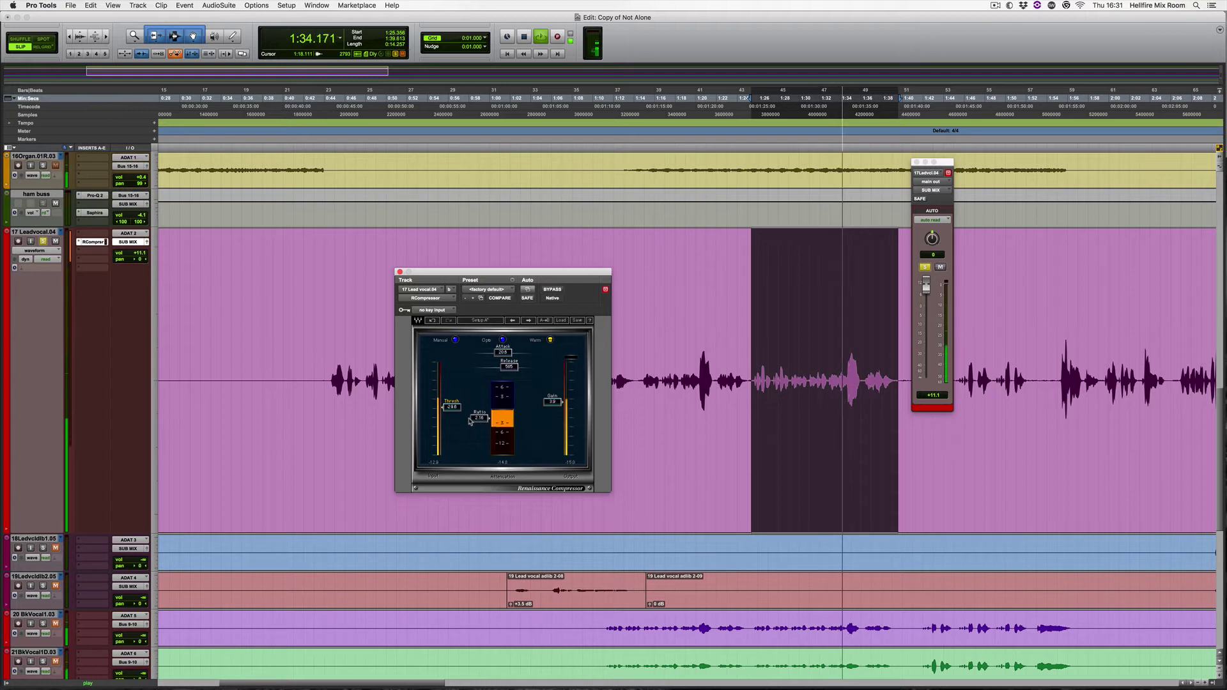
Reduce the compressor's ratio to just under 2:1, raise the threshold to about -27 dB and replay the selection
{"action": "left_click_drag", "start_coordinate": [479, 419], "coordinate": [452, 402]}
{"action": "key", "text": "space"}
{"action": "key", "text": "space"}
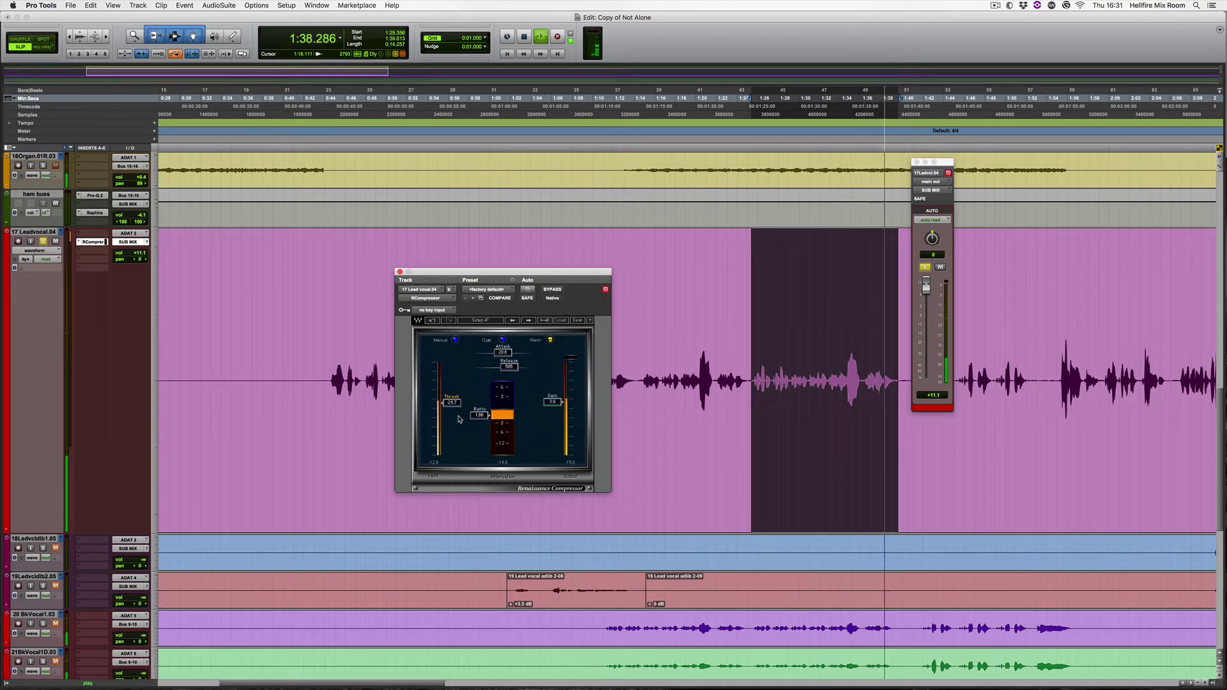
Stop playback, place the cursor at about 1:34.4 and close the compressor window
{"action": "key", "text": "space"}
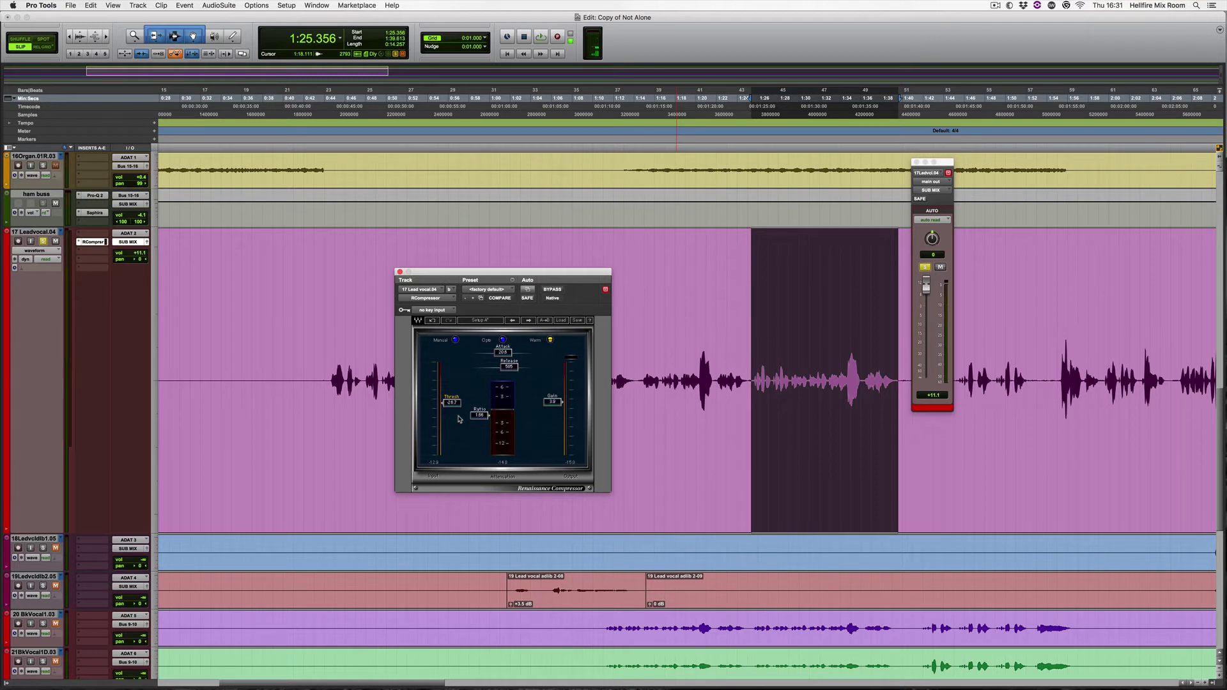
{"action": "left_click", "coordinate": [845, 368]}
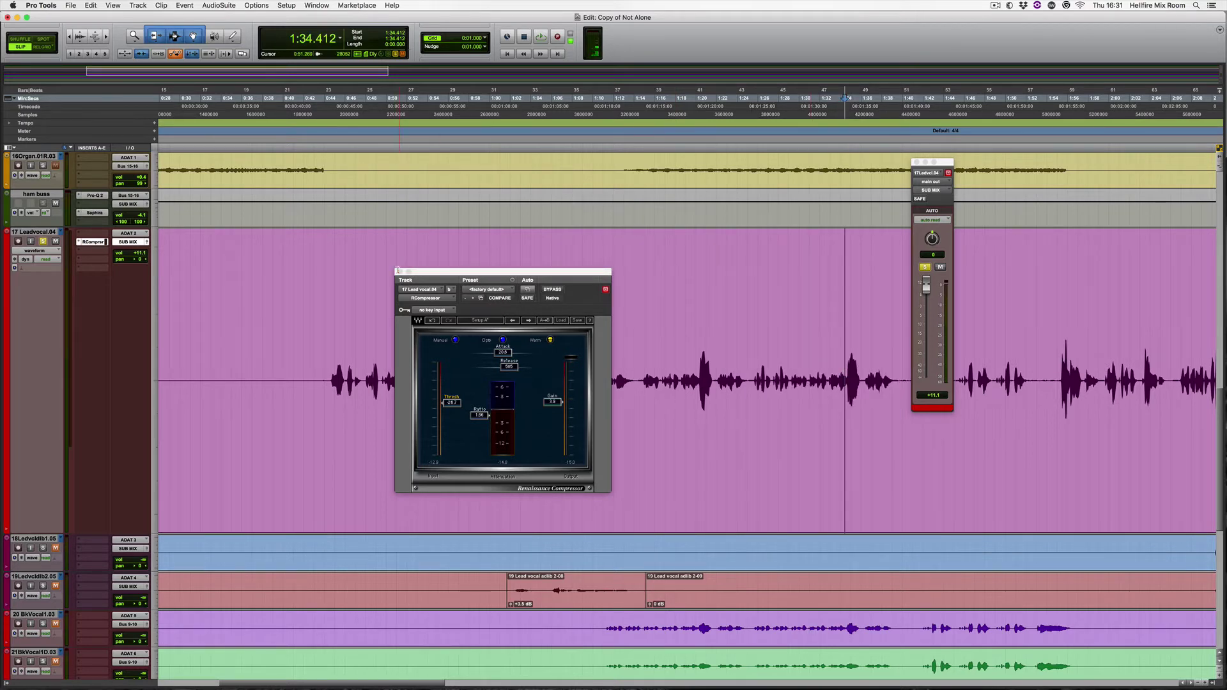
{"action": "left_click", "coordinate": [399, 271]}
Display the clip gain line on the clips in the edit window
{"action": "key", "text": "super+bracketleft"}
{"action": "key", "text": "super+bracketleft"}
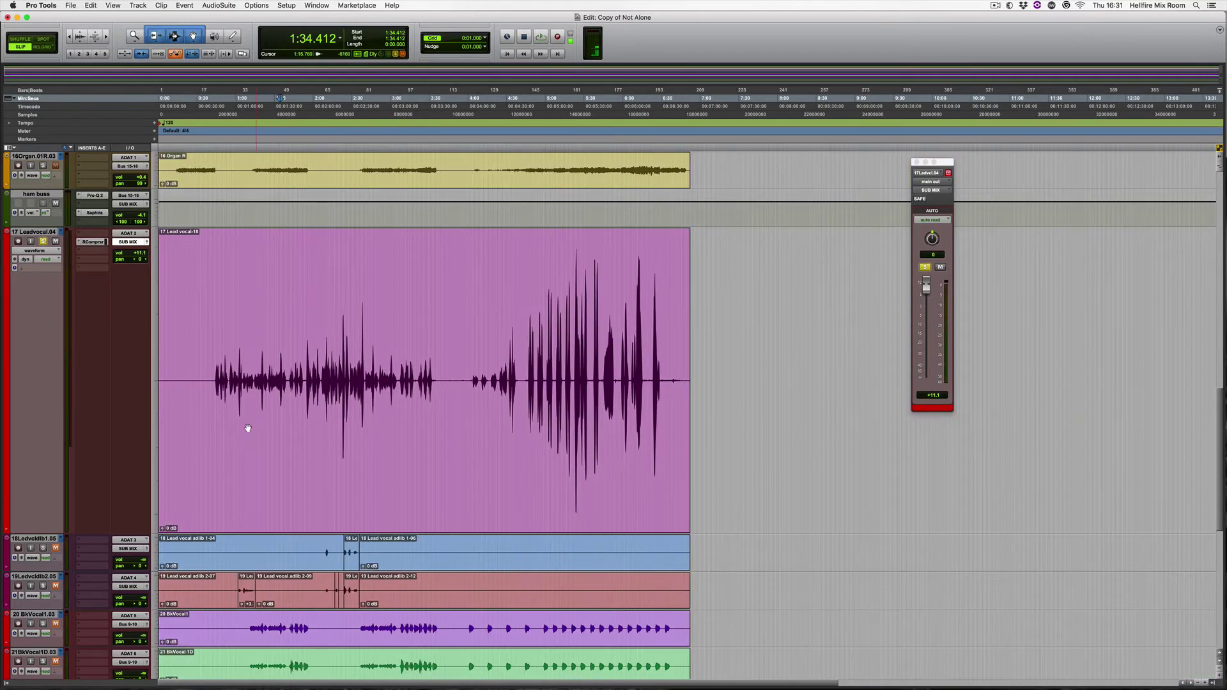
{"action": "left_click_drag", "start_coordinate": [163, 528], "coordinate": [163, 531]}
{"action": "key", "text": "super+bracketright"}
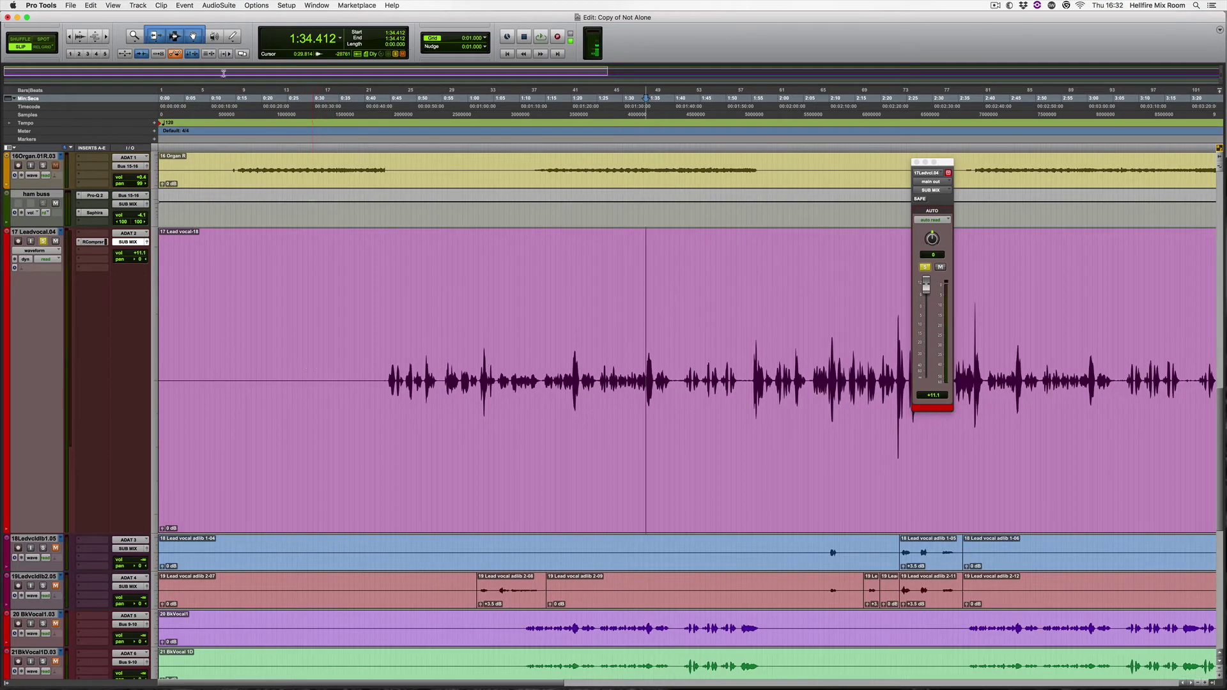
{"action": "left_click", "coordinate": [113, 6]}
{"action": "mouse_move", "coordinate": [164, 71]}
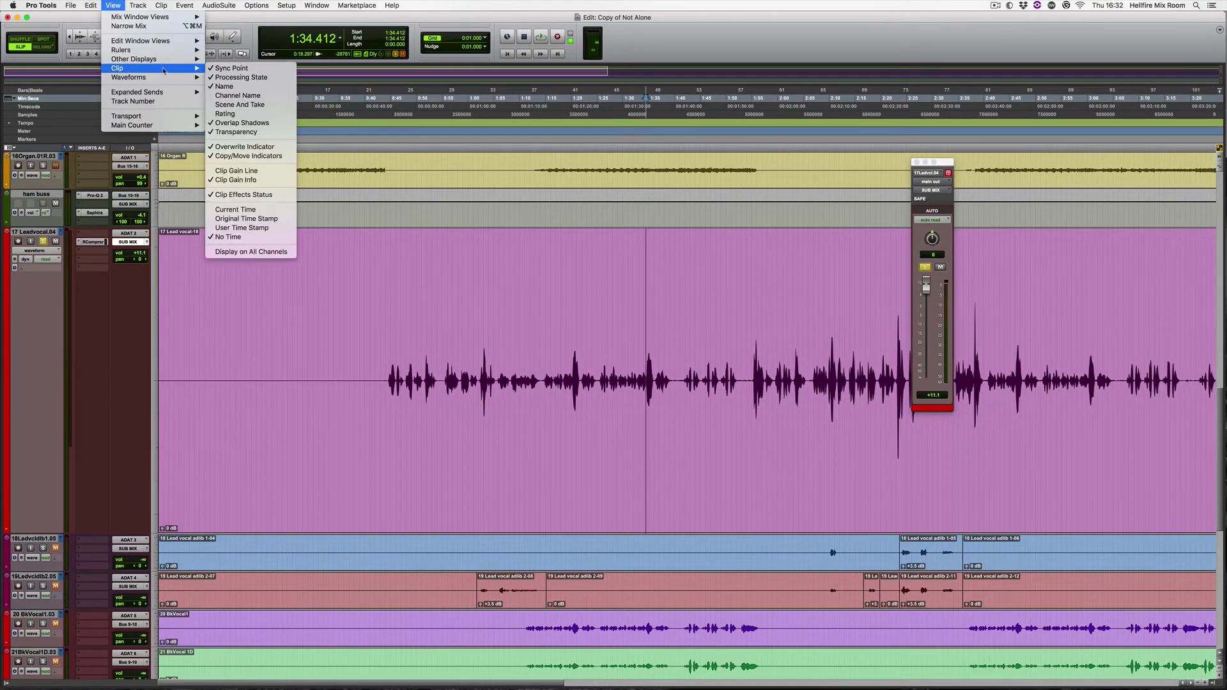
{"action": "left_click", "coordinate": [236, 171]}
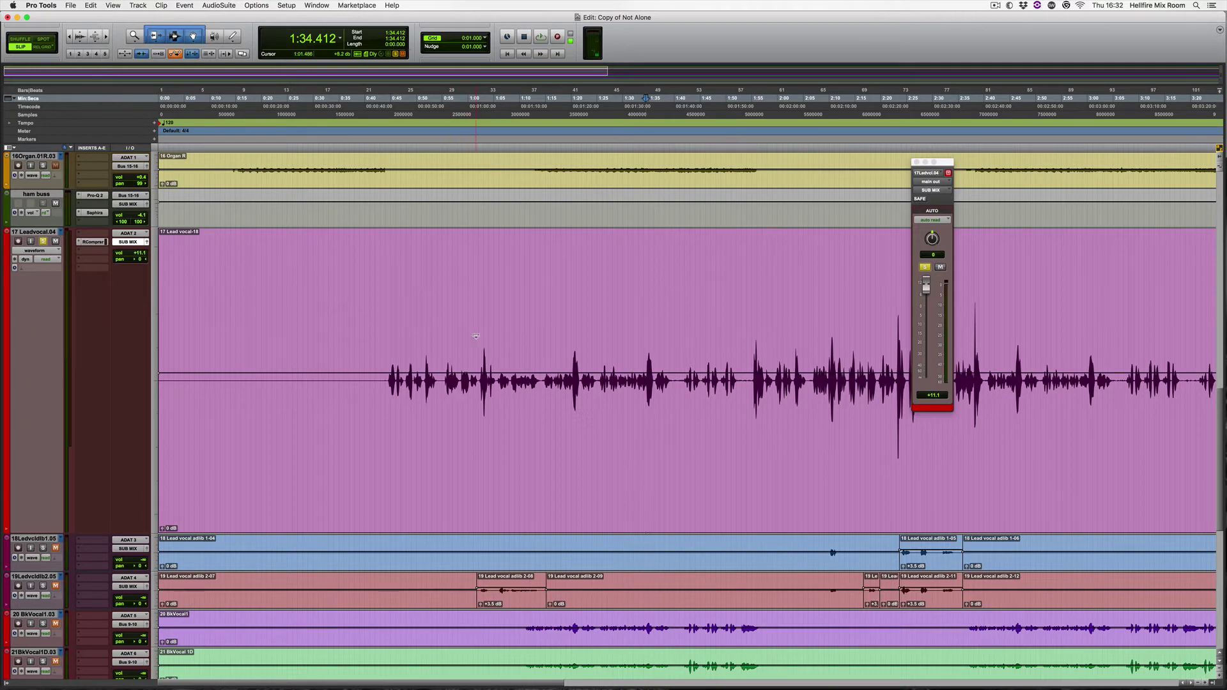
Raise the clip gain of the quiet vocal phrase from about 1:14.8 to 1:20.3 and lower it on the loud peak ending near 1:21.7
{"action": "left_click", "coordinate": [572, 328]}
{"action": "key", "text": "super+]"}
{"action": "key", "text": "super+]"}
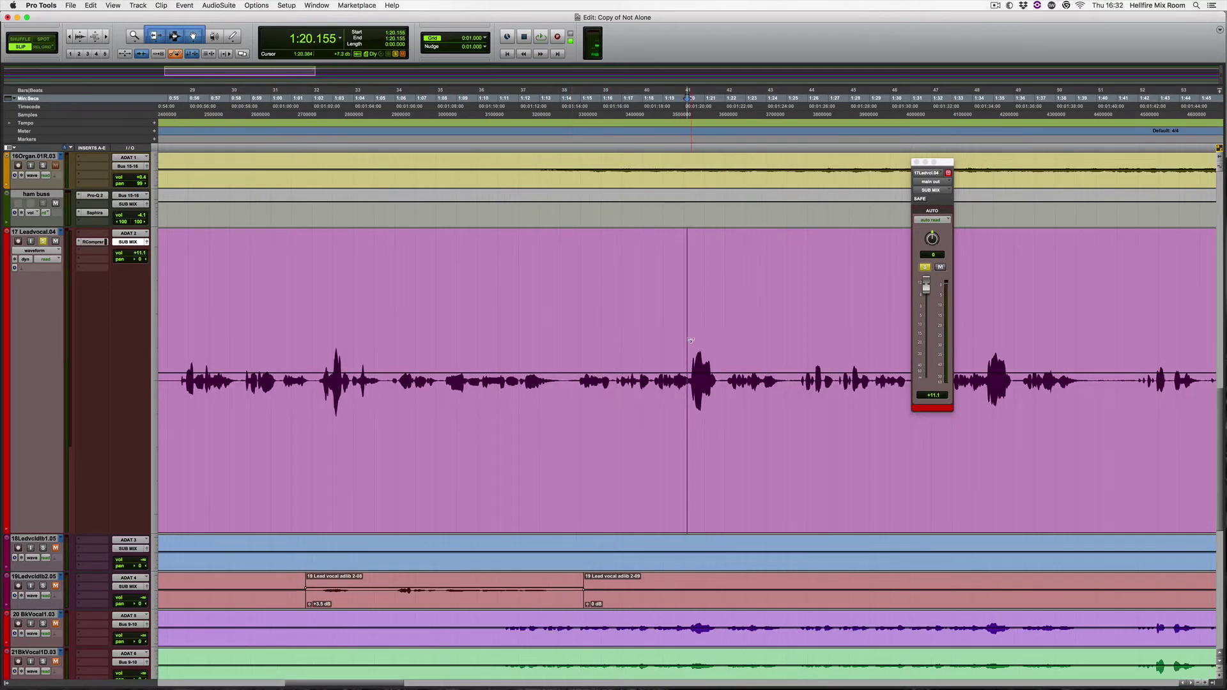
{"action": "left_click_drag", "start_coordinate": [691, 340], "coordinate": [625, 351]}
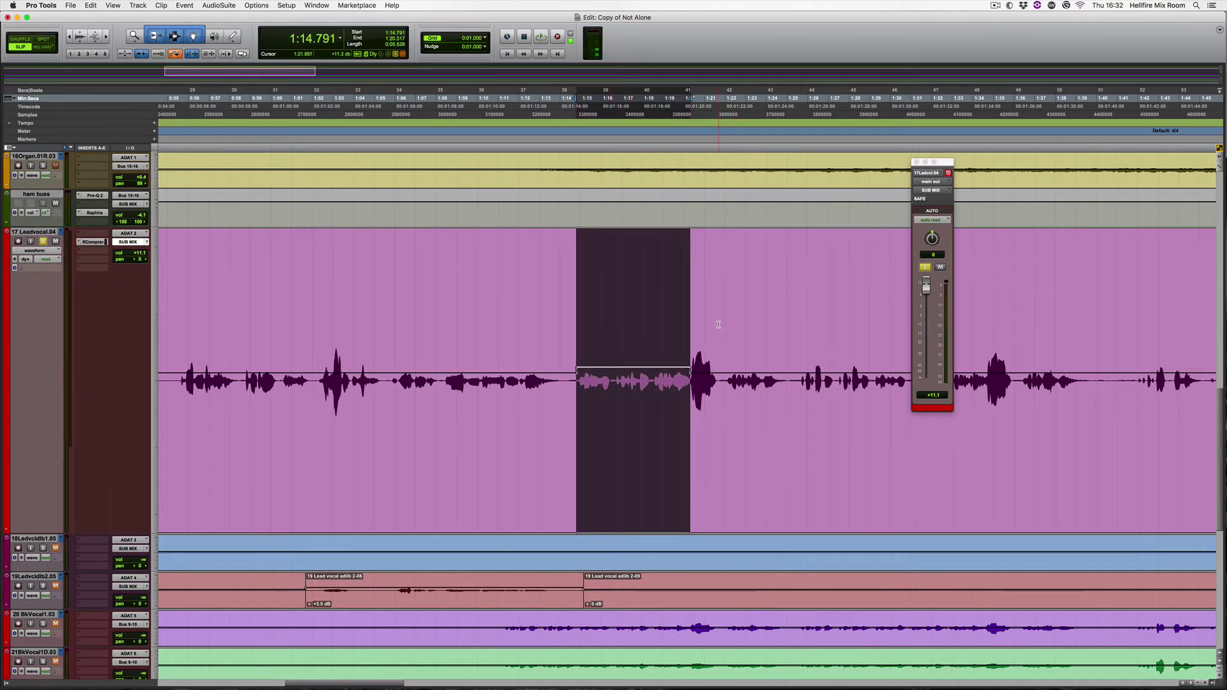
{"action": "left_click_drag", "start_coordinate": [719, 325], "coordinate": [707, 351]}
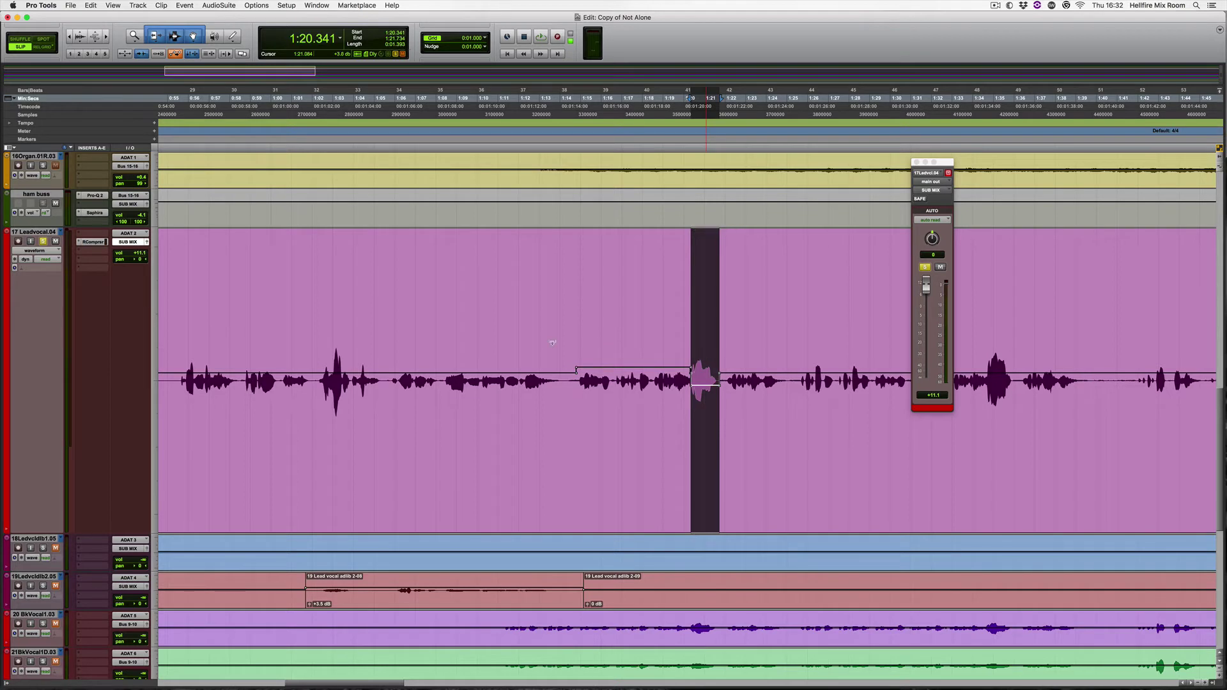
Audition the levelled vocal from about 1:15.0 while watching the compressor's gain reduction, closing the compressor once playback is stopped
{"action": "left_click", "coordinate": [581, 308]}
{"action": "key", "text": "space"}
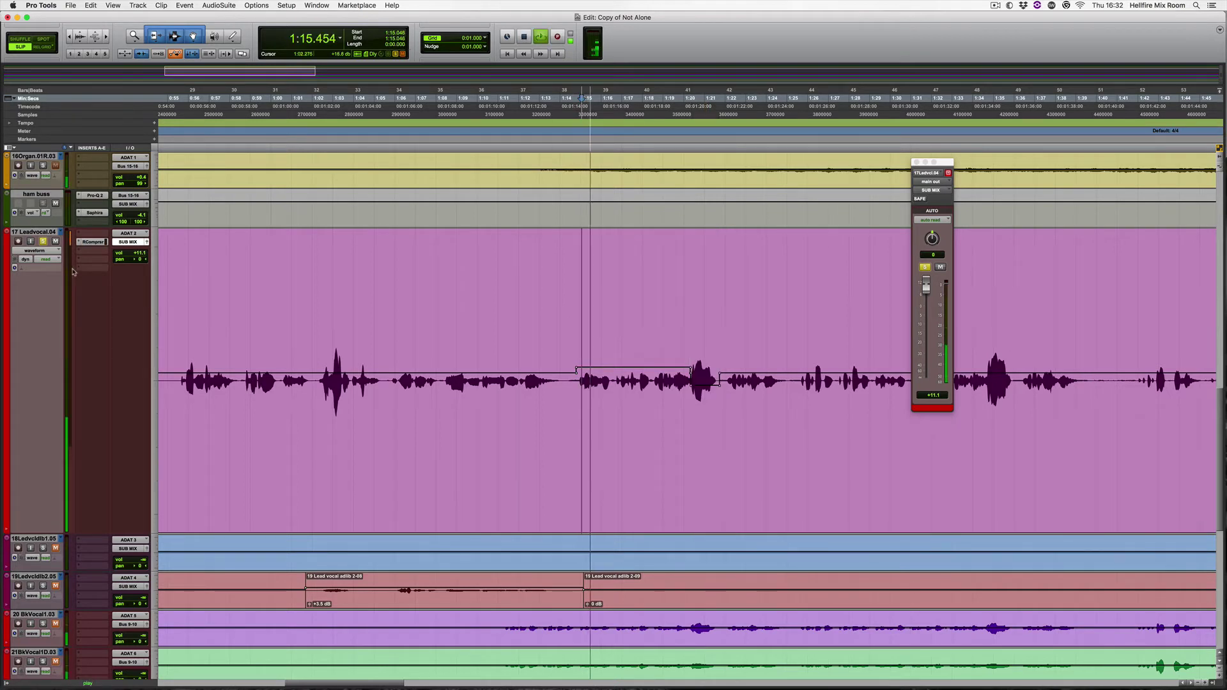
{"action": "left_click", "coordinate": [93, 241]}
{"action": "left_click_drag", "start_coordinate": [472, 276], "coordinate": [419, 239]}
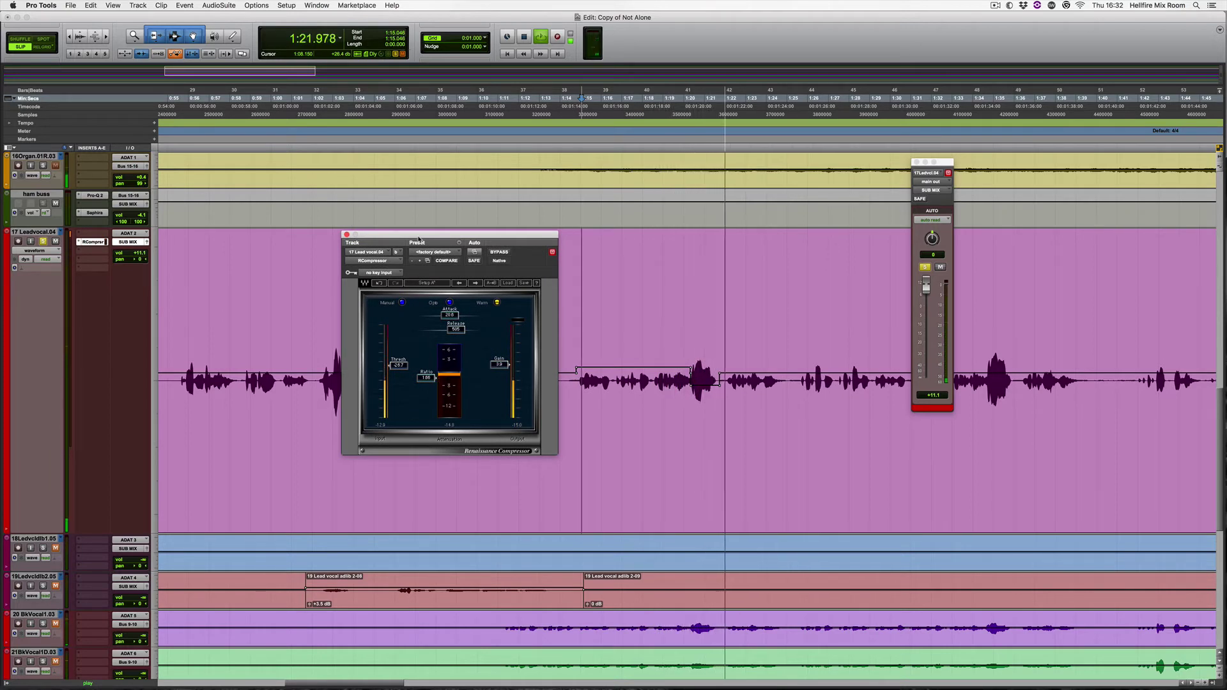
{"action": "key", "text": "space"}
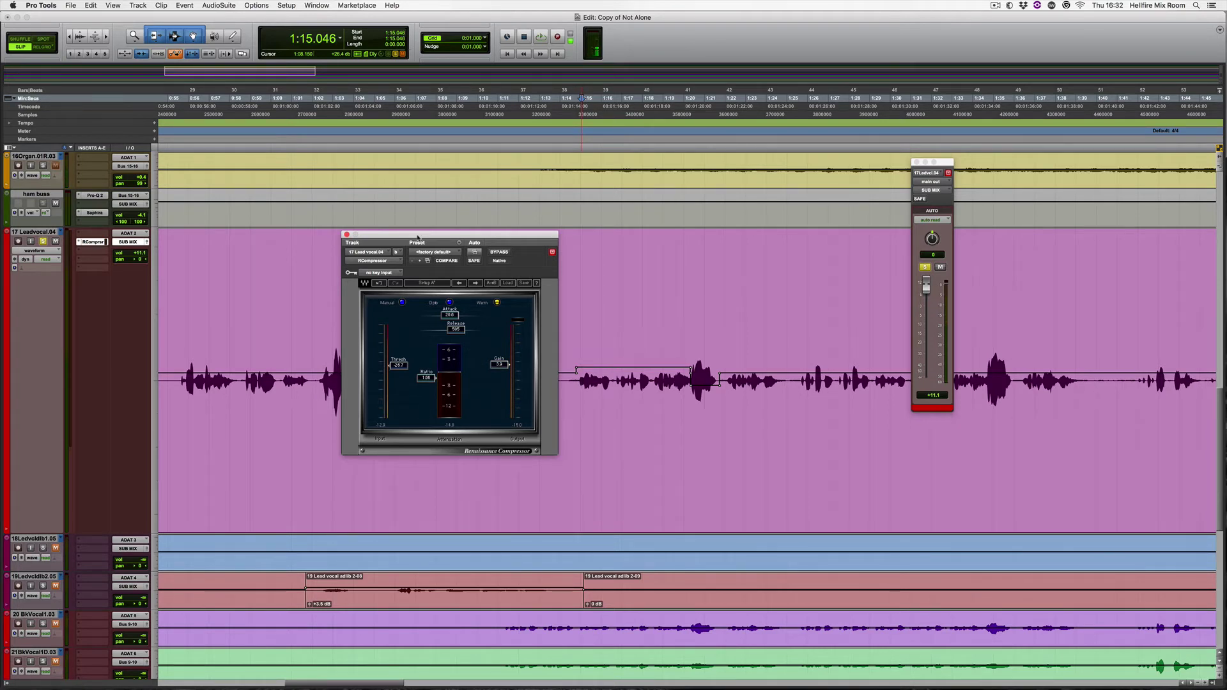
{"action": "left_click", "coordinate": [347, 235]}
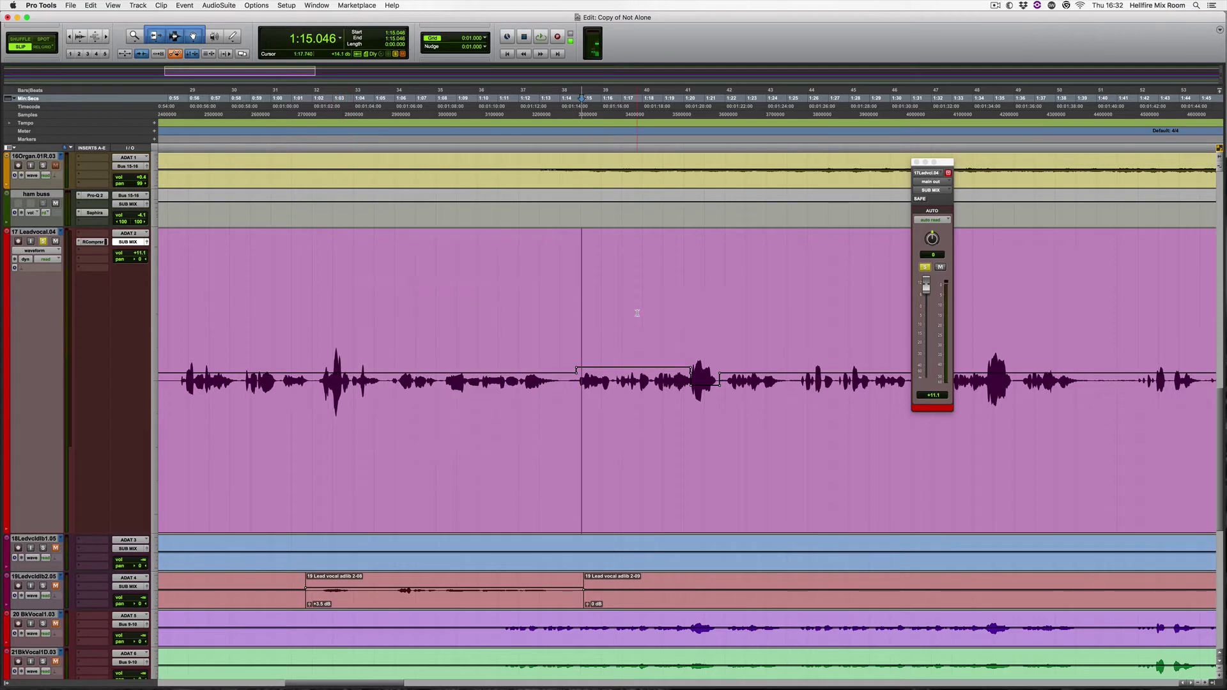
Close the floating fader window of the lead vocal track with the whole song in view
{"action": "key", "text": "r"}
{"action": "key", "text": "r"}
{"action": "key", "text": "r"}
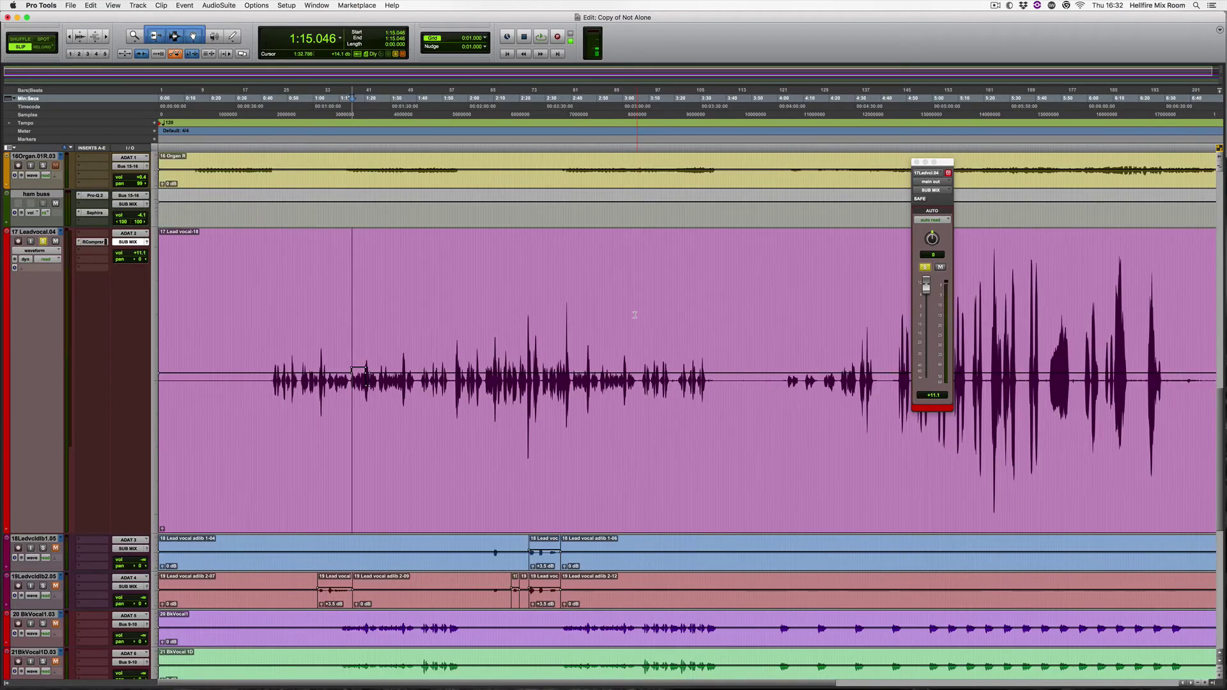
{"action": "left_click", "coordinate": [917, 162]}
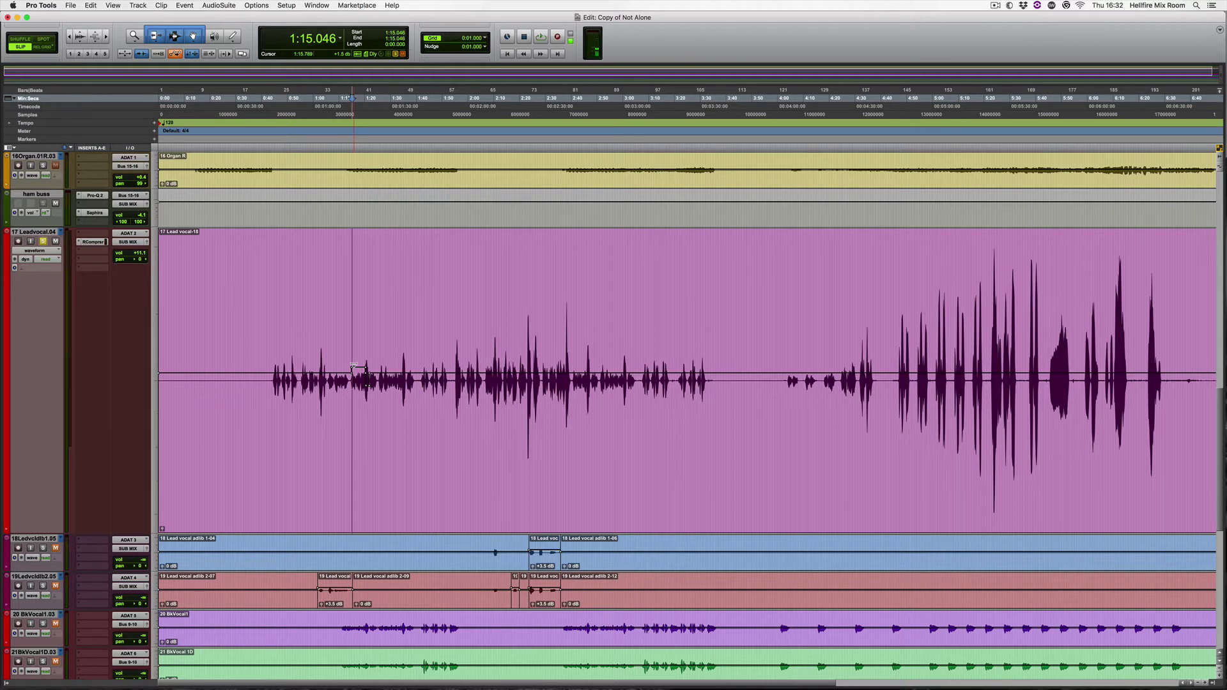
Lower the clip gain of the loud vocal peak from about 2:22.9 to 2:25.1
{"action": "left_click", "coordinate": [524, 324]}
{"action": "key", "text": "t"}
{"action": "key", "text": "t"}
{"action": "key", "text": "t"}
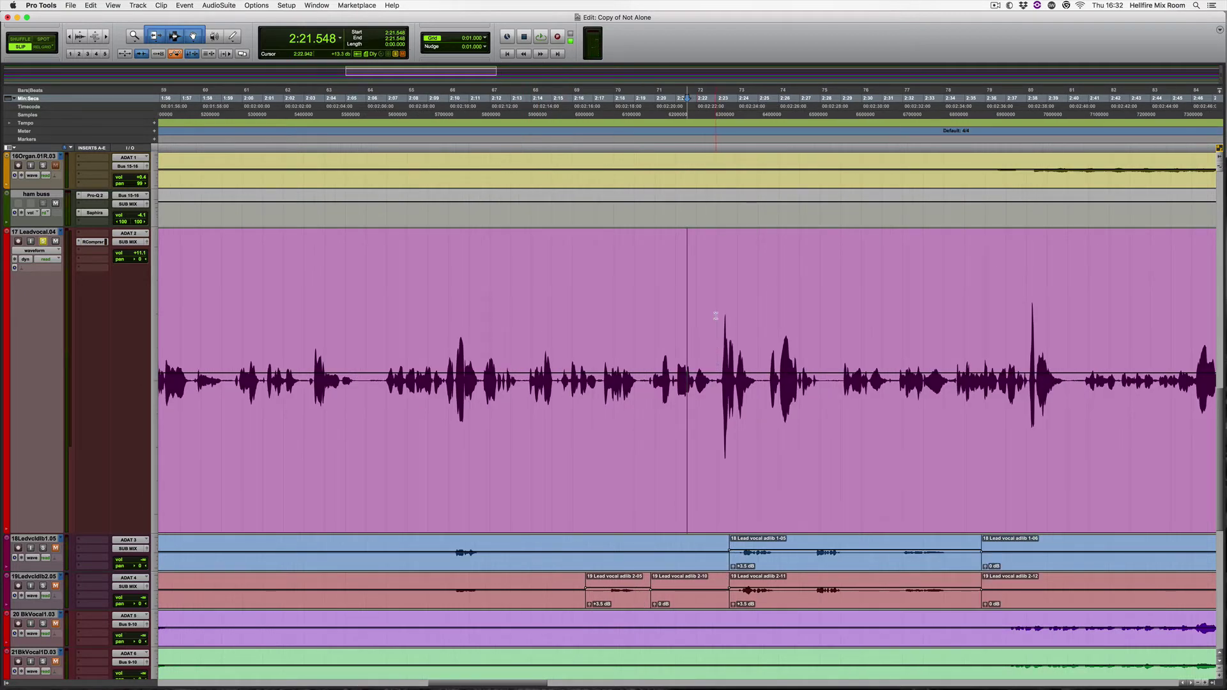
{"action": "left_click_drag", "start_coordinate": [718, 344], "coordinate": [739, 373]}
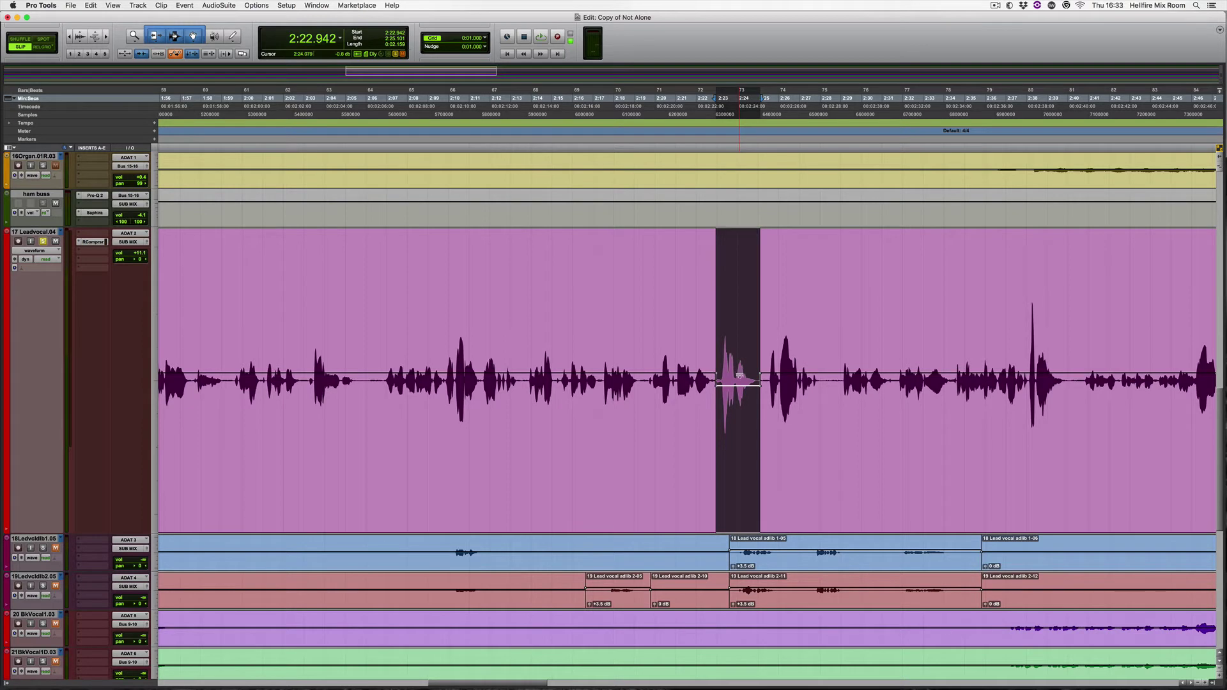
Try to ramp the clip gain up over the phrase's fading tail with breakpoints after about 2:24.4
{"action": "left_click", "coordinate": [747, 323]}
{"action": "key", "text": "t"}
{"action": "key", "text": "t"}
{"action": "key", "text": "t"}
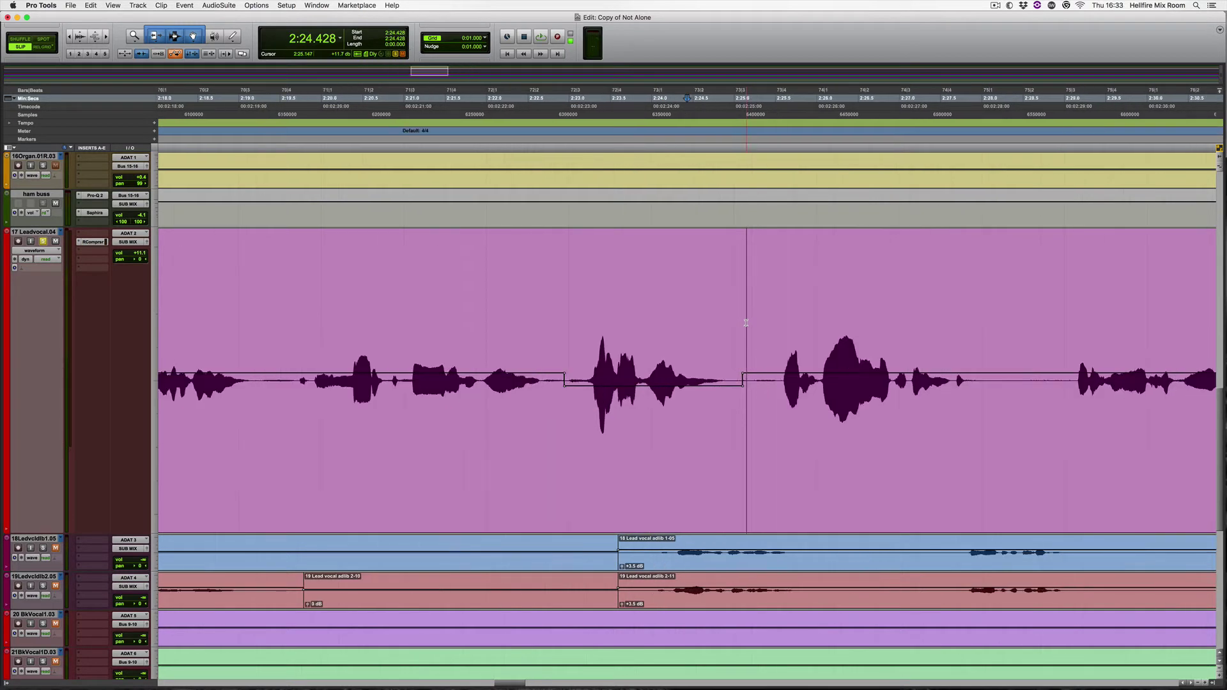
{"action": "left_click", "coordinate": [663, 383]}
{"action": "left_click_drag", "start_coordinate": [765, 383], "coordinate": [761, 364]}
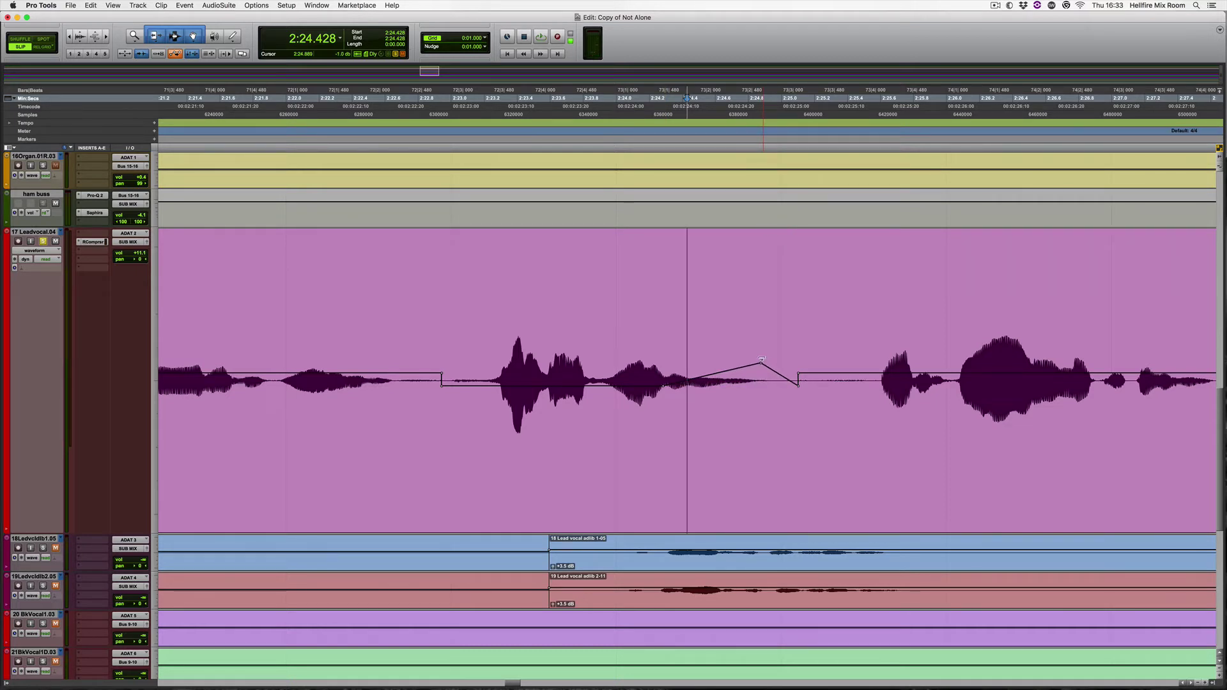
Undo the clip gain changes on this phrase and play the unedited vocal from about 2:22.6
{"action": "key", "text": "super+z"}
{"action": "key", "text": "super+z"}
{"action": "key", "text": "super+z"}
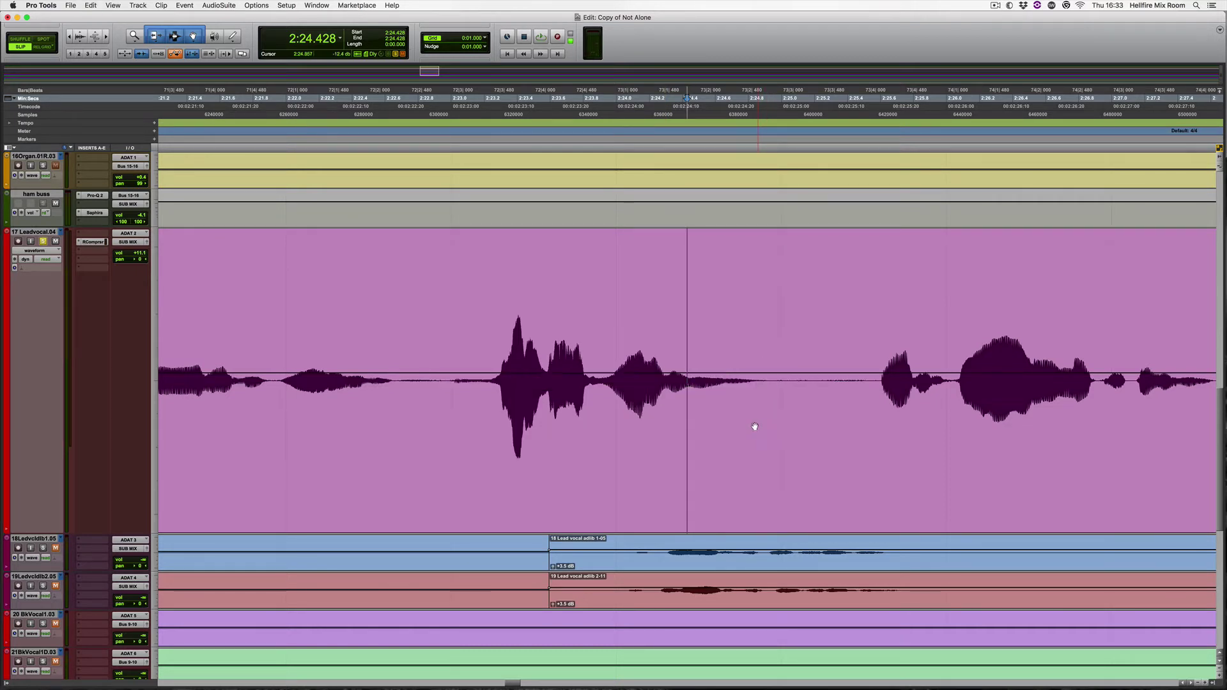
{"action": "left_click", "coordinate": [390, 302]}
{"action": "key", "text": "space"}
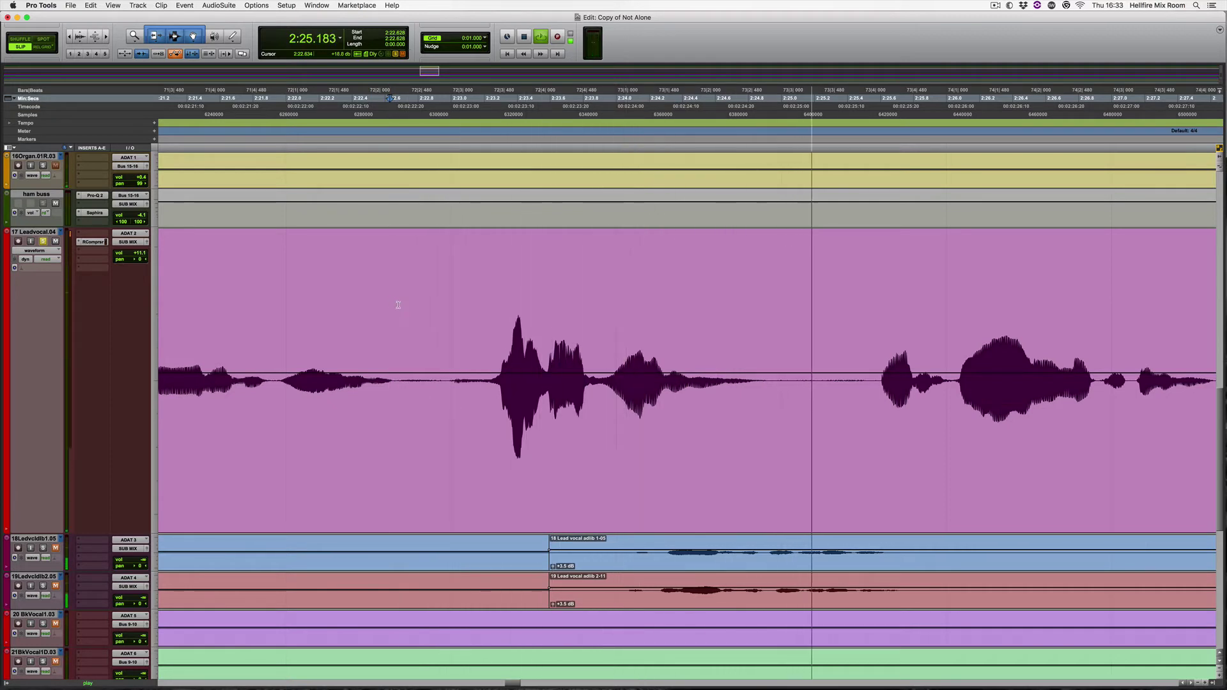
{"action": "key", "text": "space"}
Lower the clip gain by about 4 dB between 2:23.000 and 2:25.158, and ramp it up over the phrase's fading tail
{"action": "left_click_drag", "start_coordinate": [451, 334], "coordinate": [776, 338]}
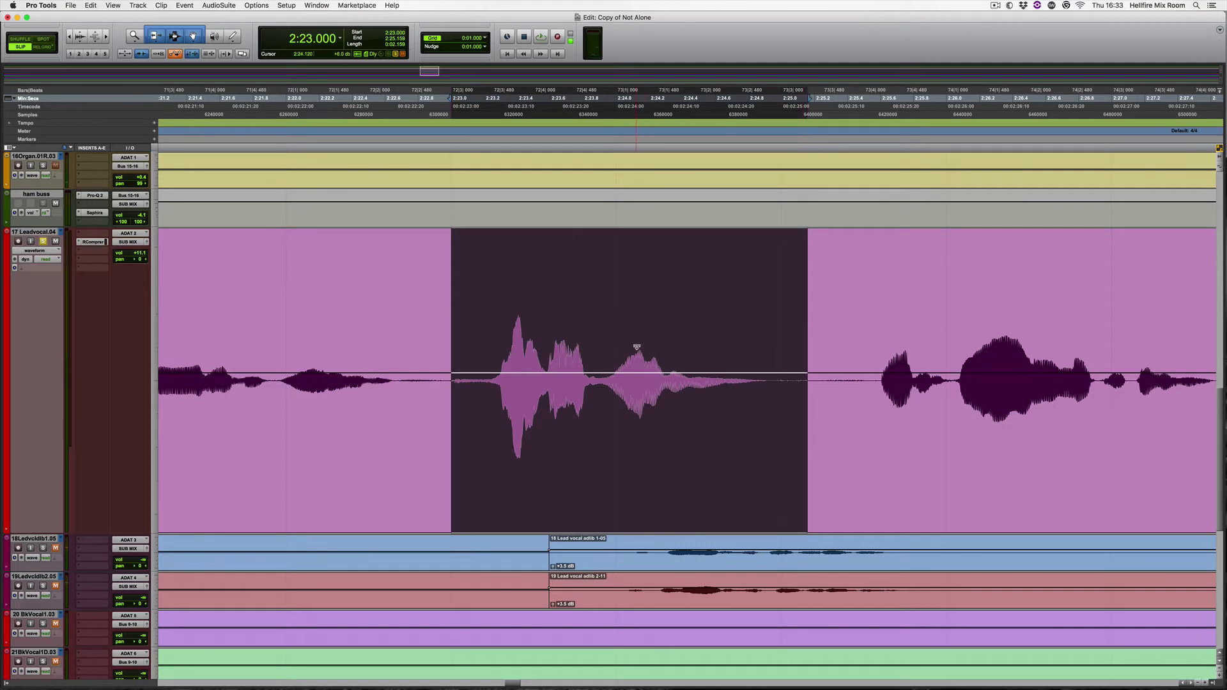
{"action": "left_click_drag", "start_coordinate": [637, 347], "coordinate": [640, 369]}
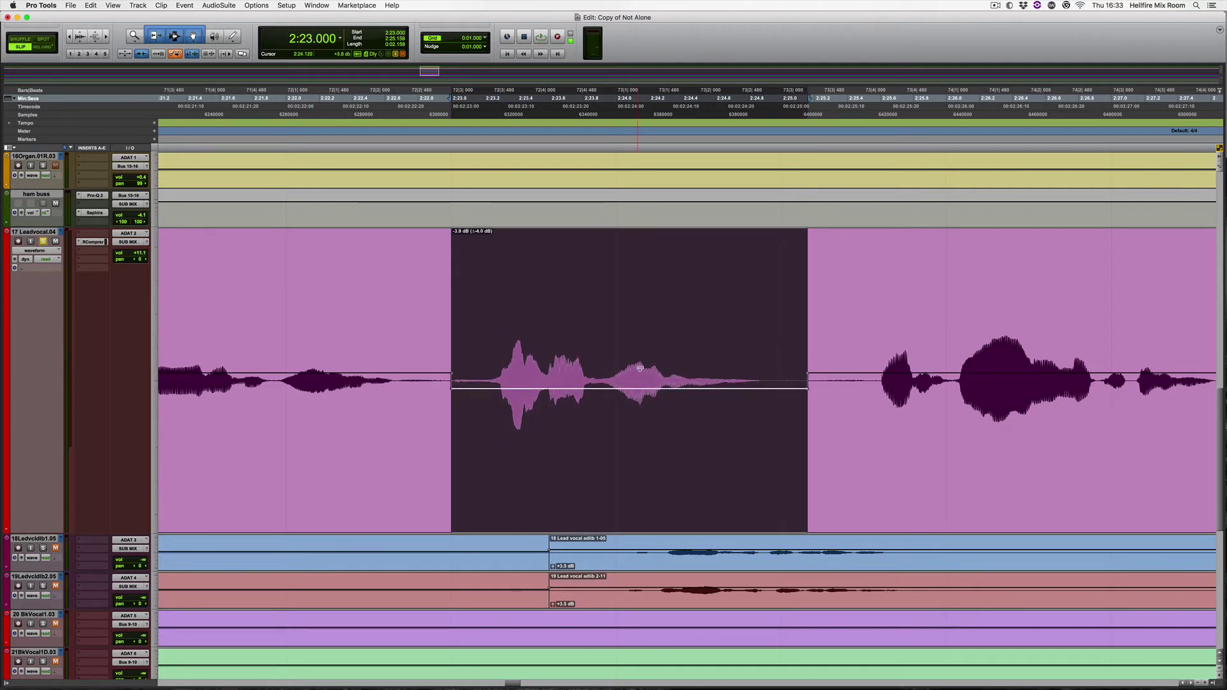
{"action": "left_click_drag", "start_coordinate": [735, 388], "coordinate": [763, 356]}
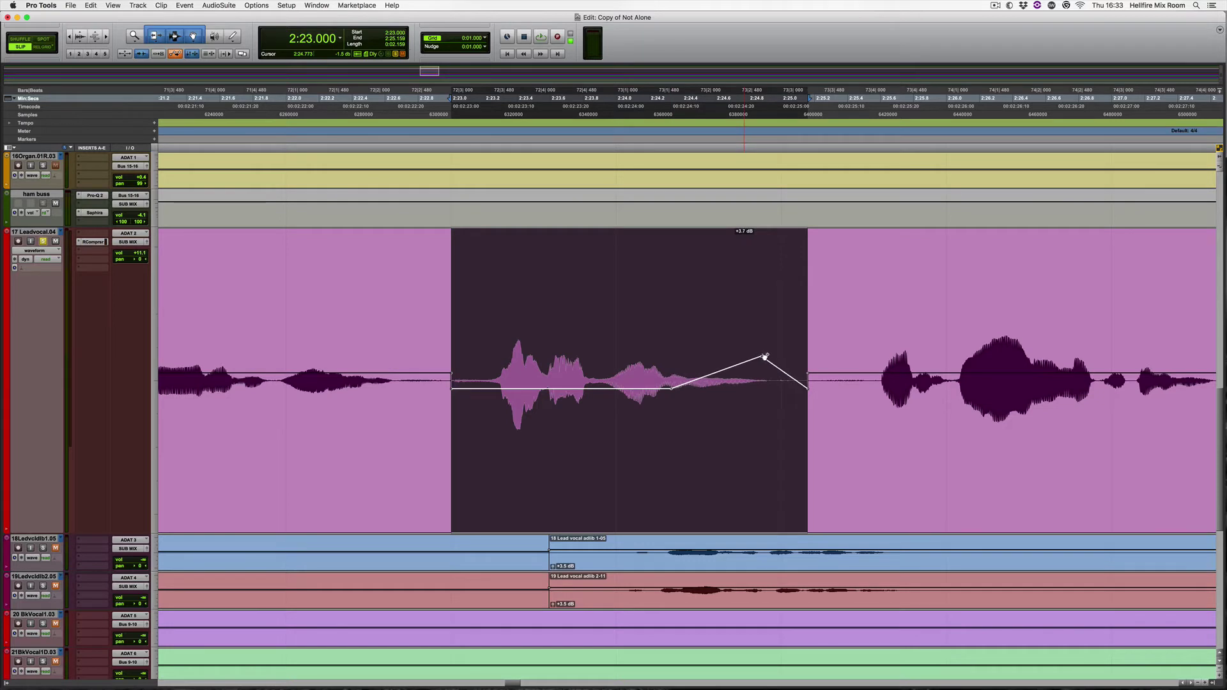
Audition the reshaped phrase from about 2:22.4
{"action": "left_click", "coordinate": [360, 304]}
{"action": "key", "text": "space"}
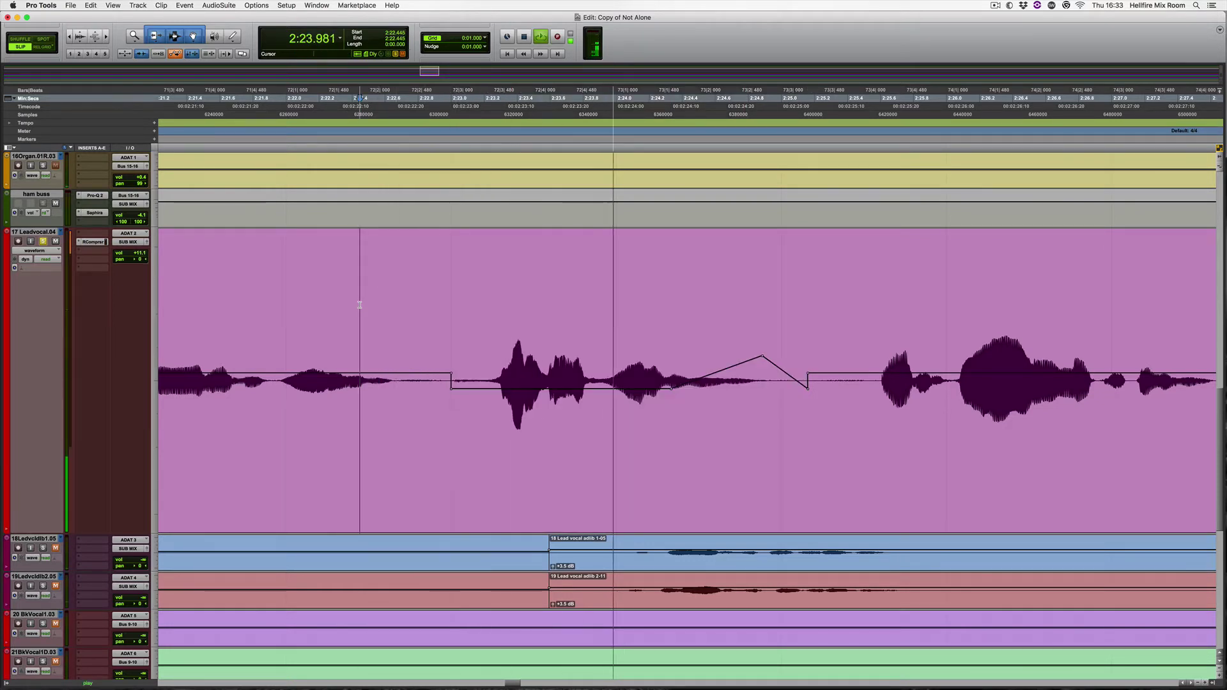
{"action": "key", "text": "space"}
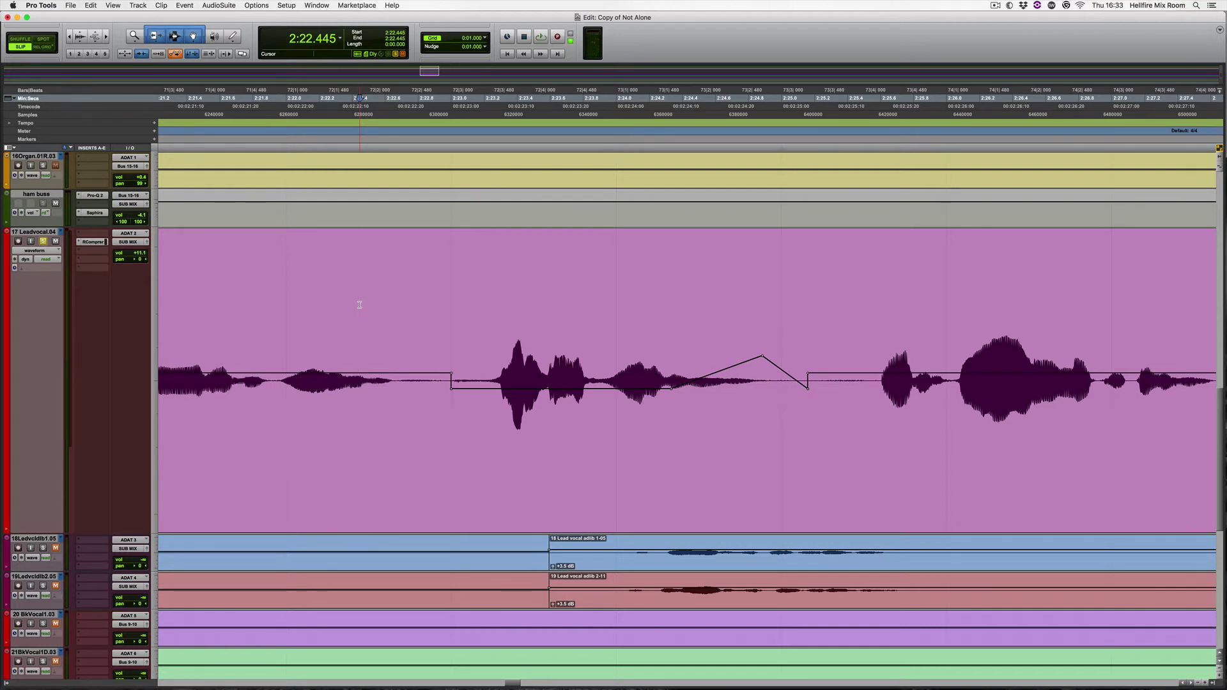
Switch the lead vocal track to the playlist 17 Lead vocal.05
{"action": "key", "text": "r"}
{"action": "key", "text": "r"}
{"action": "key", "text": "r"}
{"action": "key", "text": "r"}
{"action": "key", "text": "r"}
{"action": "key", "text": "r"}
{"action": "key", "text": "r"}
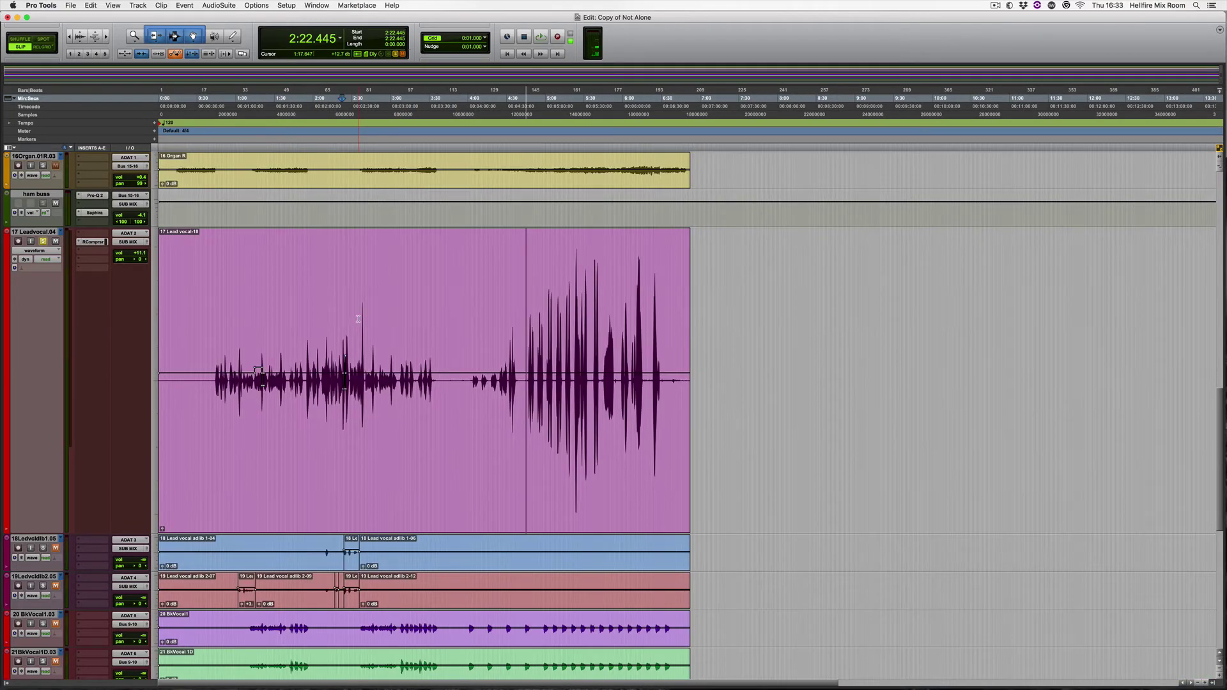
{"action": "left_click", "coordinate": [62, 232]}
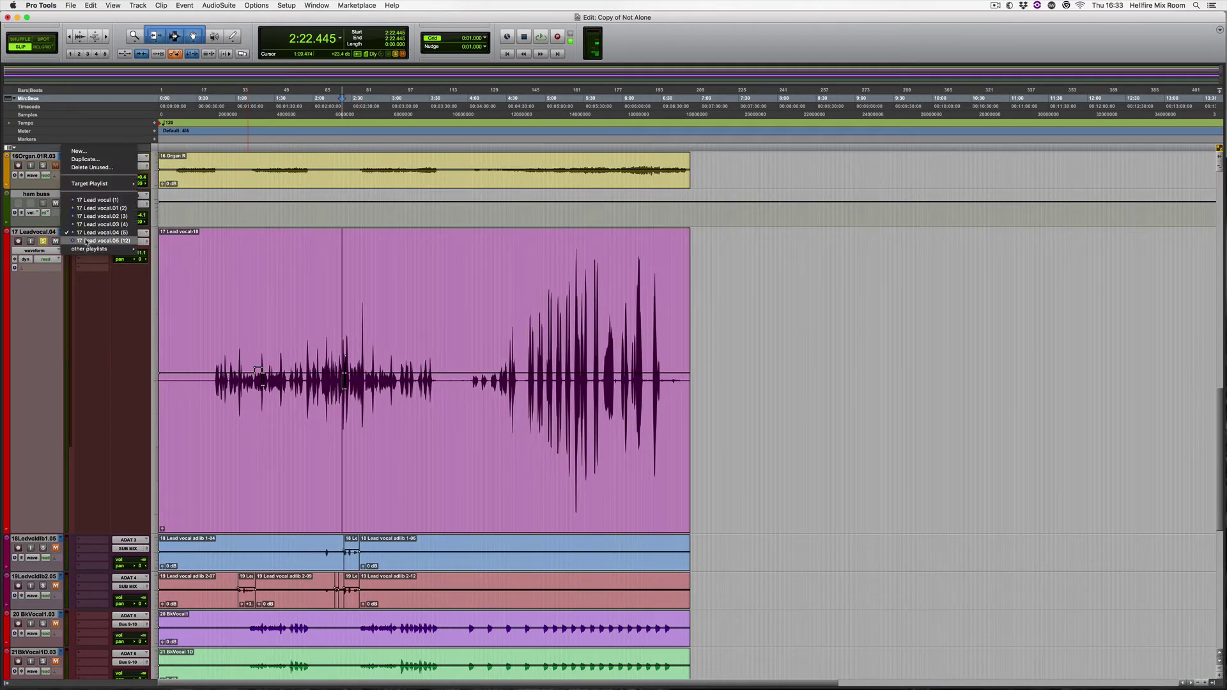
{"action": "left_click", "coordinate": [102, 208]}
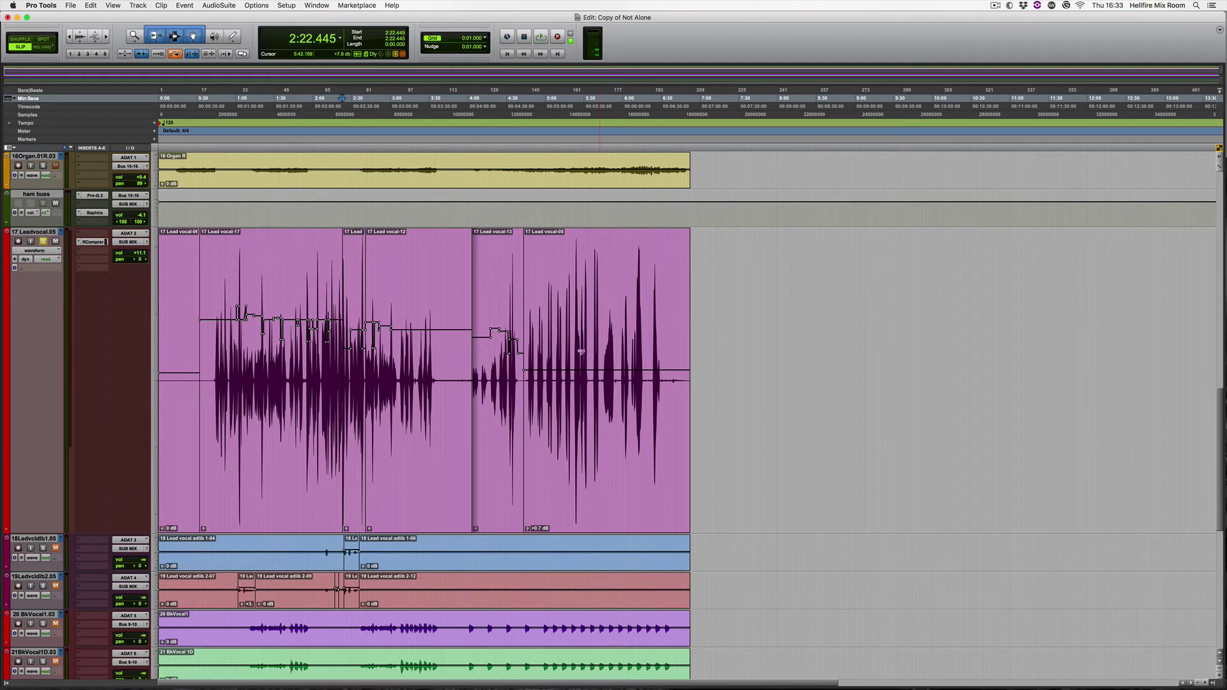
Replace the lead vocal's RCompressor insert with the mono Purple Audio MC 77 and adjust its attack slightly
{"action": "left_click", "coordinate": [80, 243]}
{"action": "mouse_move", "coordinate": [188, 253]}
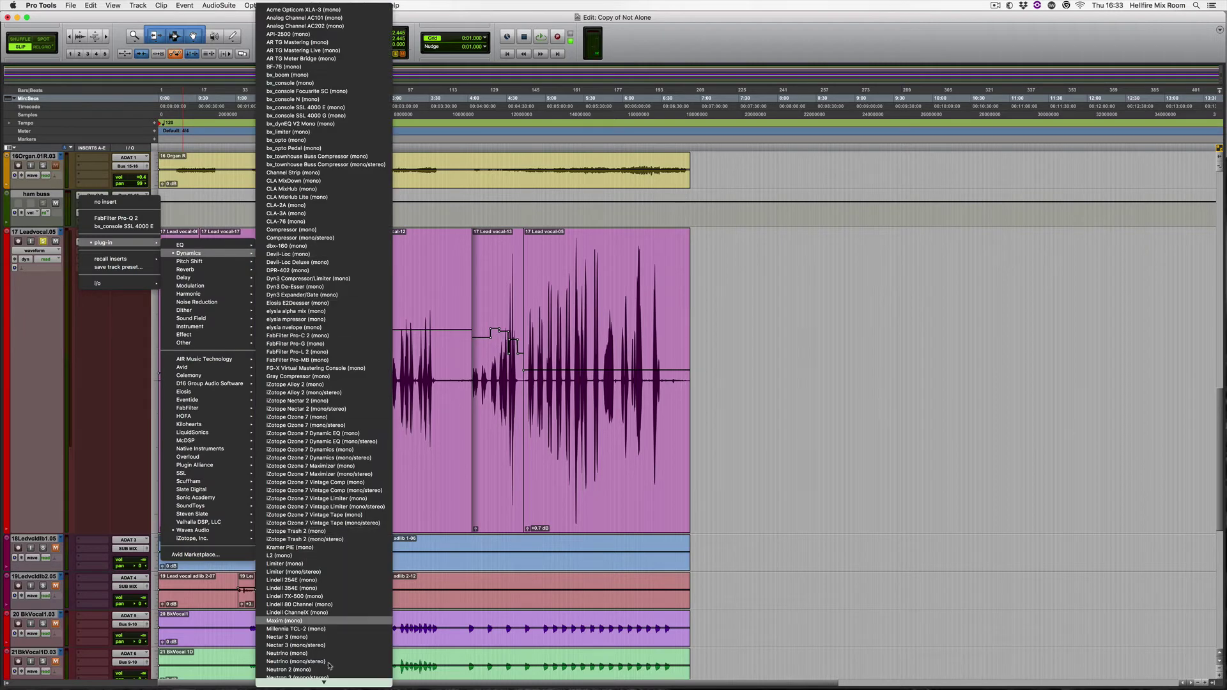
{"action": "scroll", "coordinate": [330, 666], "scroll_direction": "down", "scroll_amount": 15}
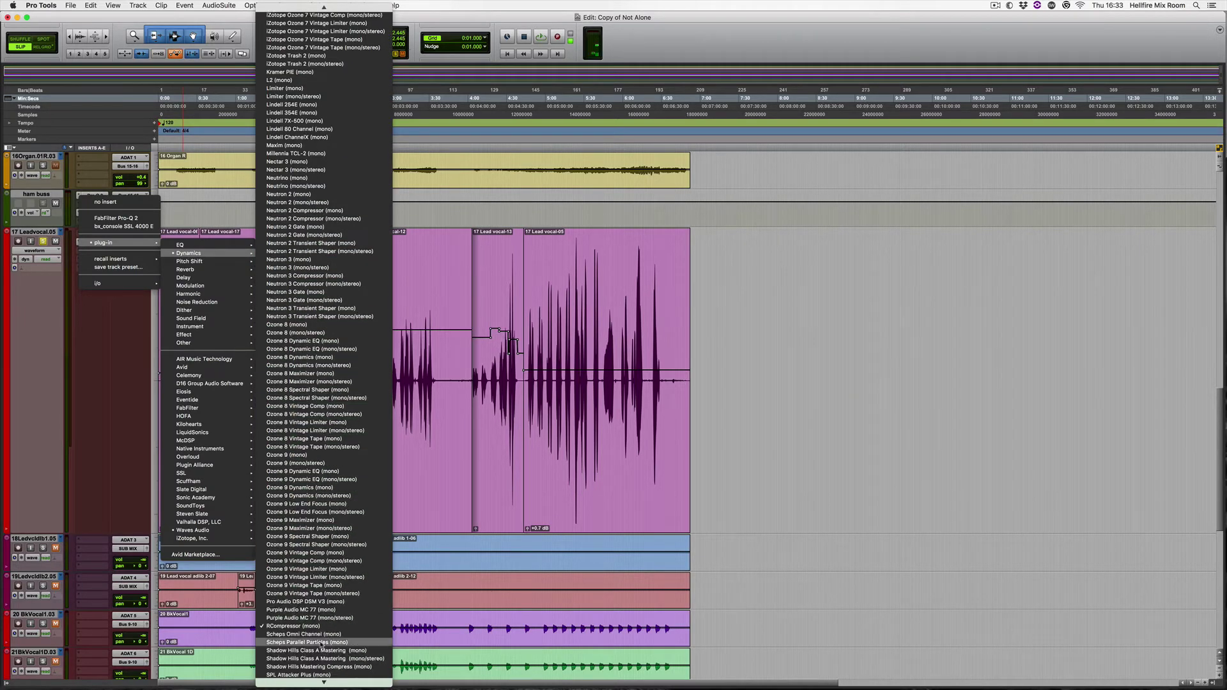
{"action": "left_click", "coordinate": [329, 610]}
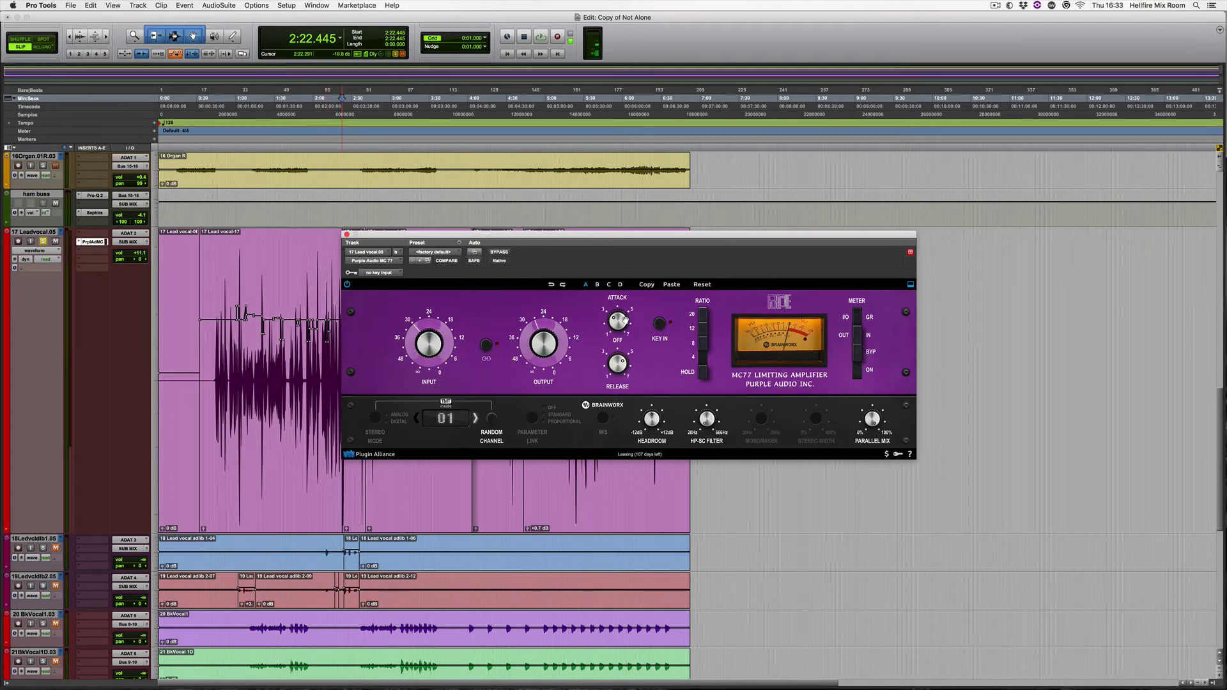
{"action": "left_click_drag", "start_coordinate": [615, 322], "coordinate": [615, 321]}
Play the lead vocal from about 0:42.7 and show the mix window with the MC 77 moved clear of the upper channel strips
{"action": "left_click_drag", "start_coordinate": [606, 235], "coordinate": [730, 229]}
{"action": "left_click", "coordinate": [212, 250]}
{"action": "key", "text": "space"}
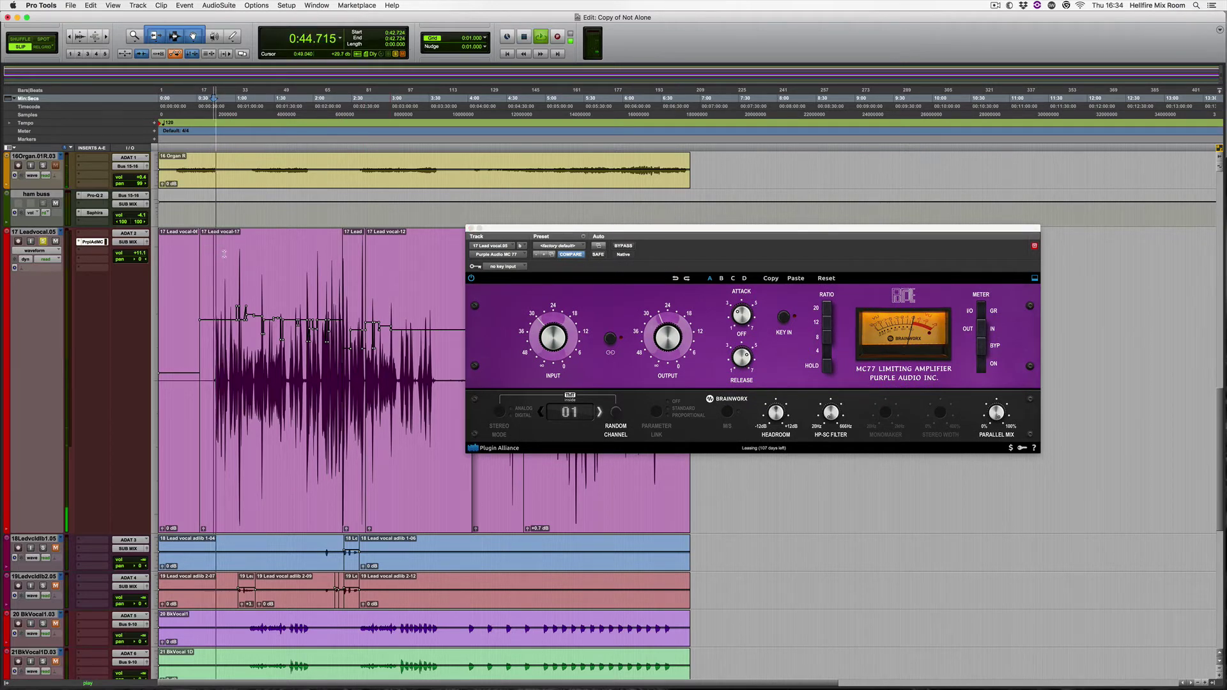
{"action": "key", "text": "super+equal"}
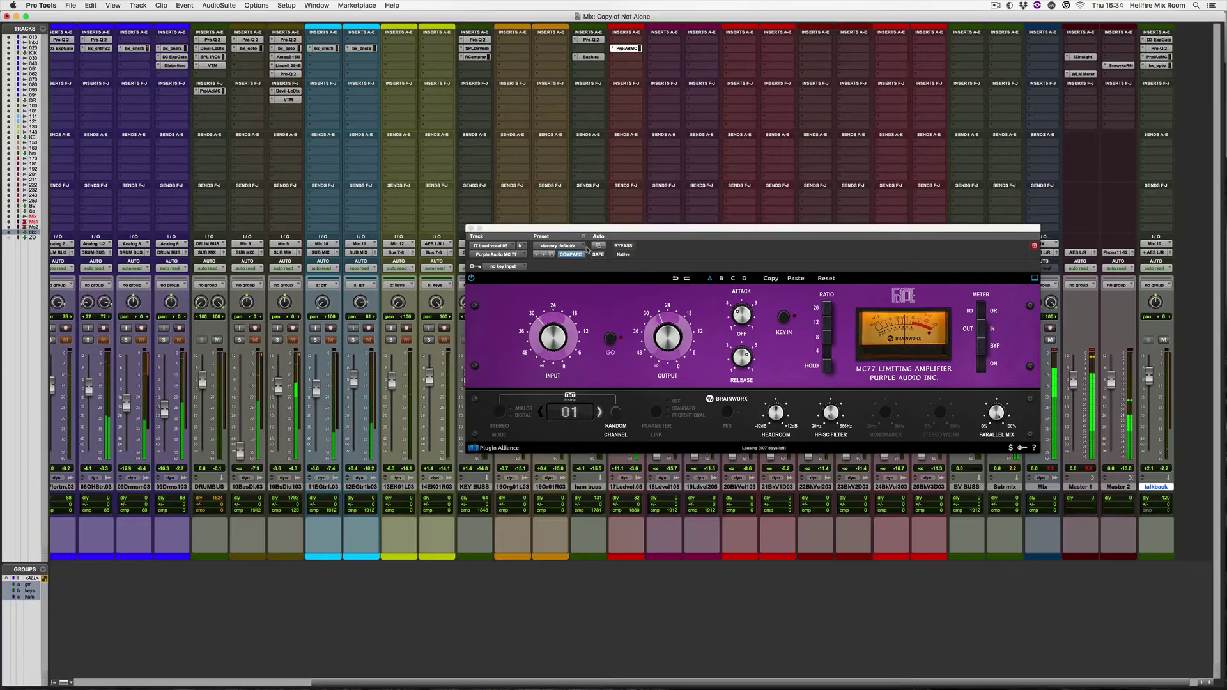
{"action": "left_click_drag", "start_coordinate": [595, 228], "coordinate": [438, 425]}
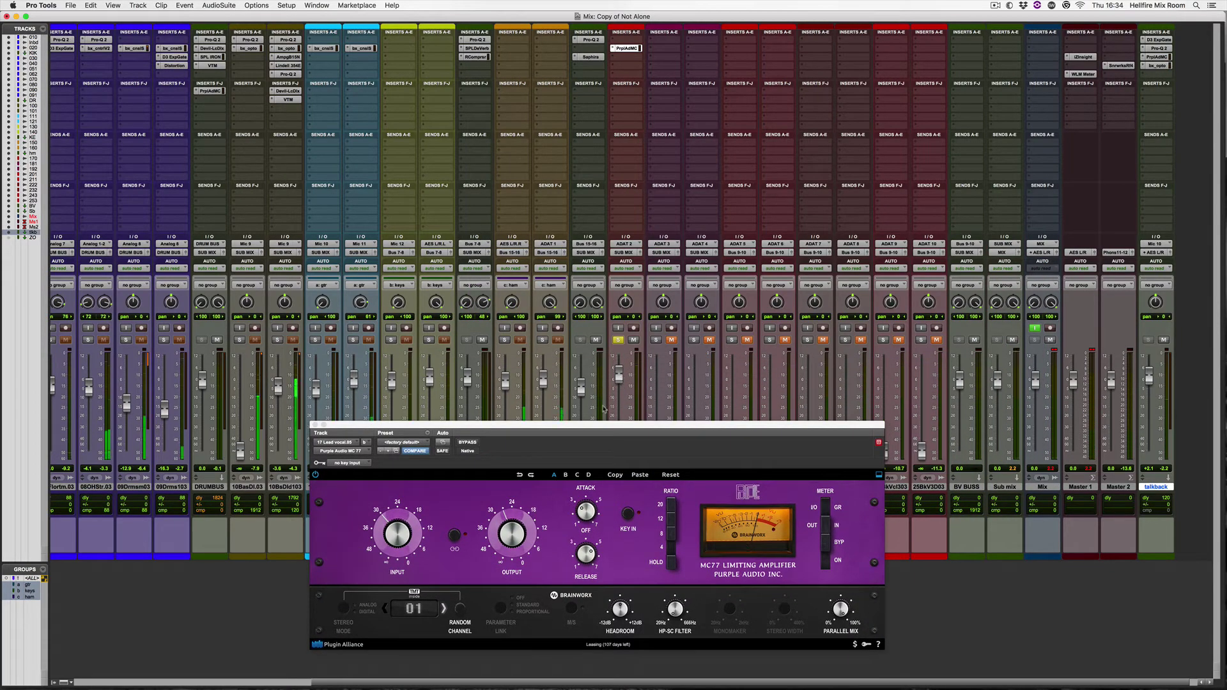
Raise the 17 Lead vocal fader slightly while the mix plays, with the MC 77 window clear of it
{"action": "left_click_drag", "start_coordinate": [589, 424], "coordinate": [326, 103]}
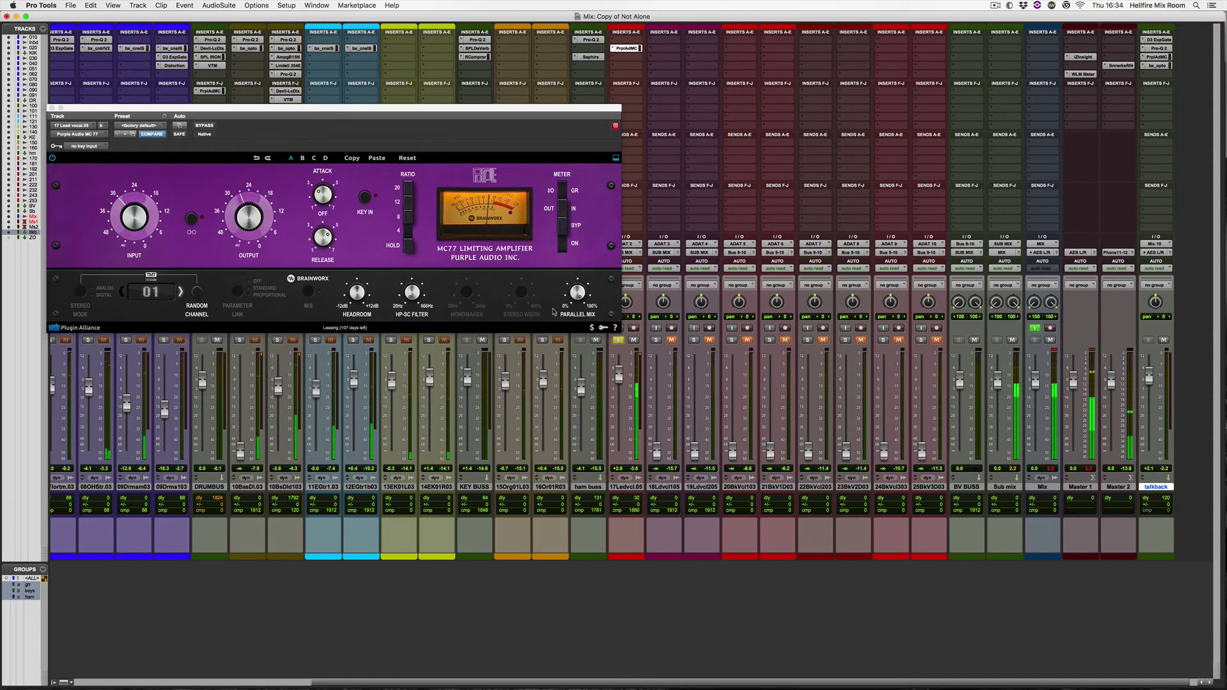
{"action": "left_click_drag", "start_coordinate": [618, 376], "coordinate": [619, 374]}
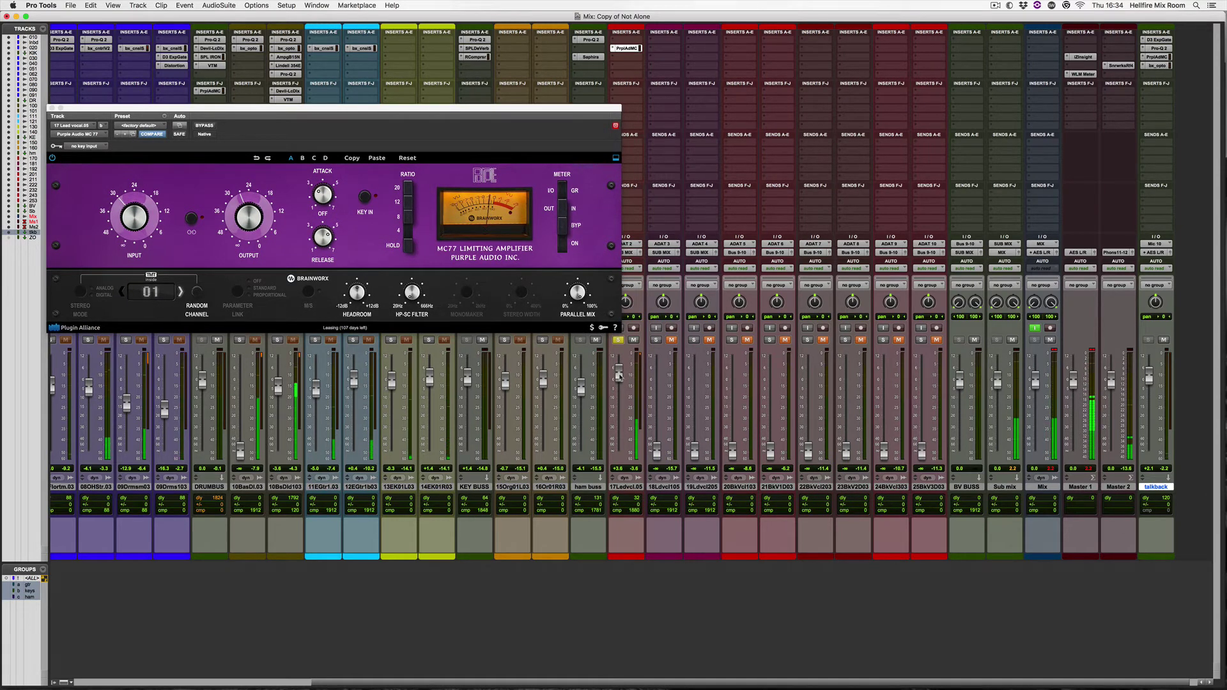
{"action": "left_click_drag", "start_coordinate": [280, 111], "coordinate": [624, 93]}
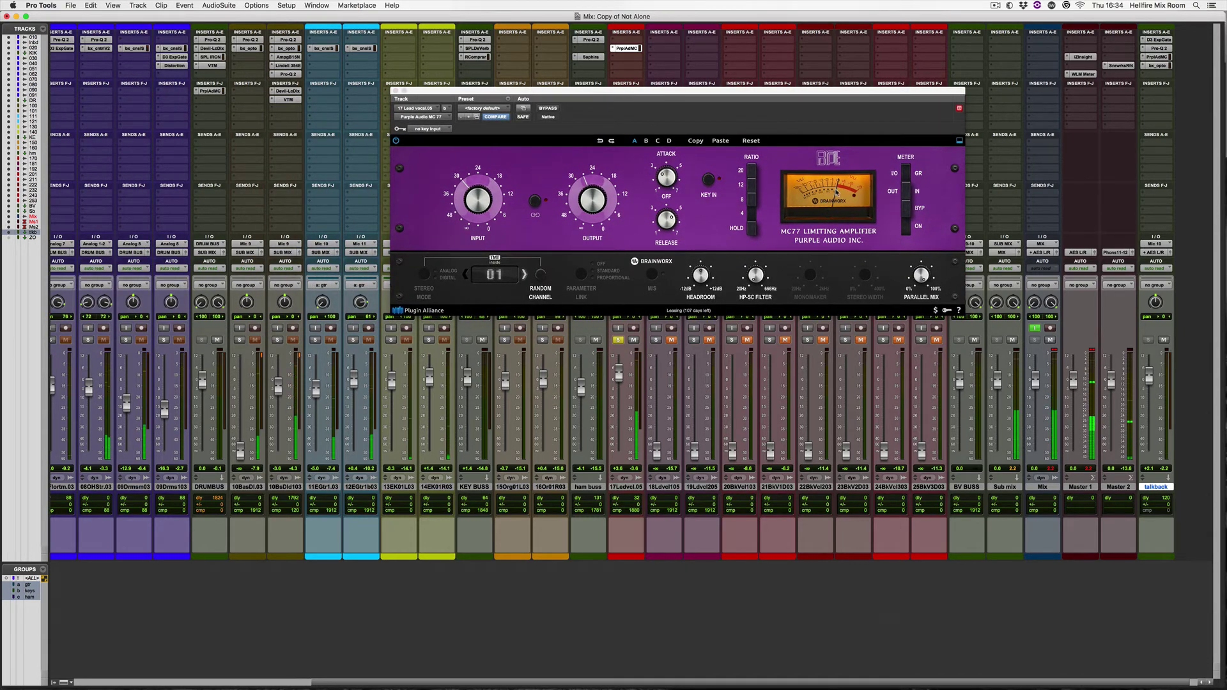
Return to the edit window, place the MC 77 higher over the tracks and stop playback
{"action": "key", "text": "super+equal"}
{"action": "key", "text": "t"}
{"action": "key", "text": "t"}
{"action": "key", "text": "t"}
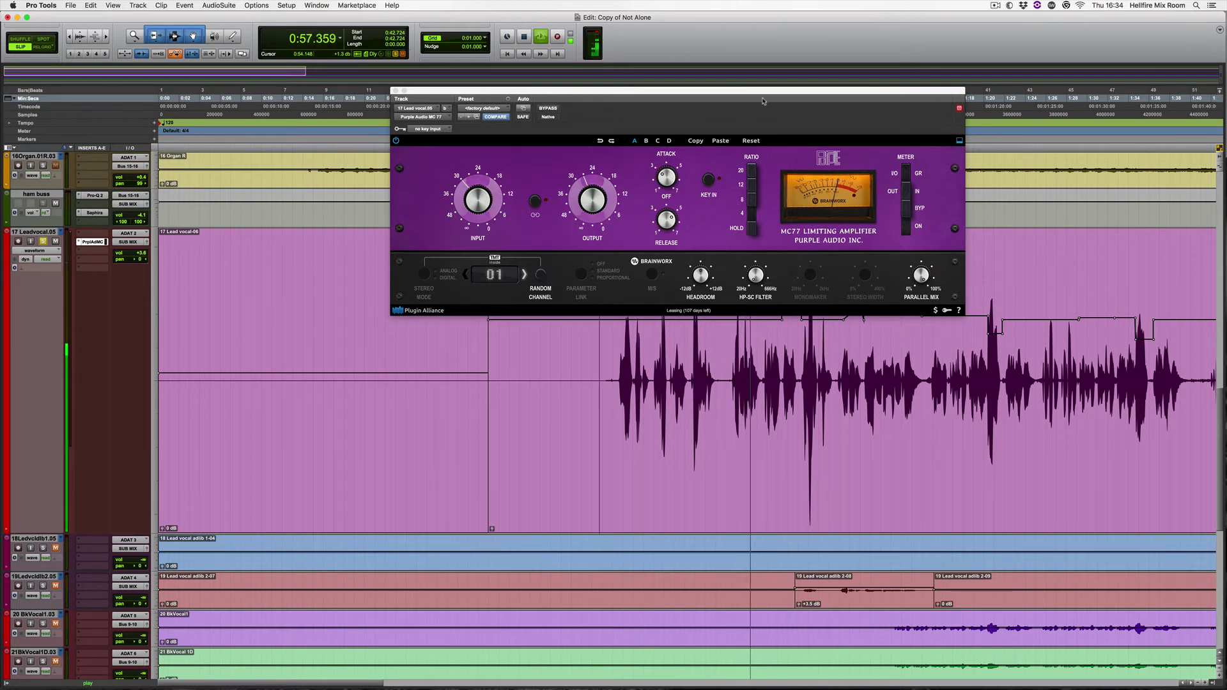
{"action": "left_click_drag", "start_coordinate": [761, 91], "coordinate": [752, 80]}
{"action": "key", "text": "space"}
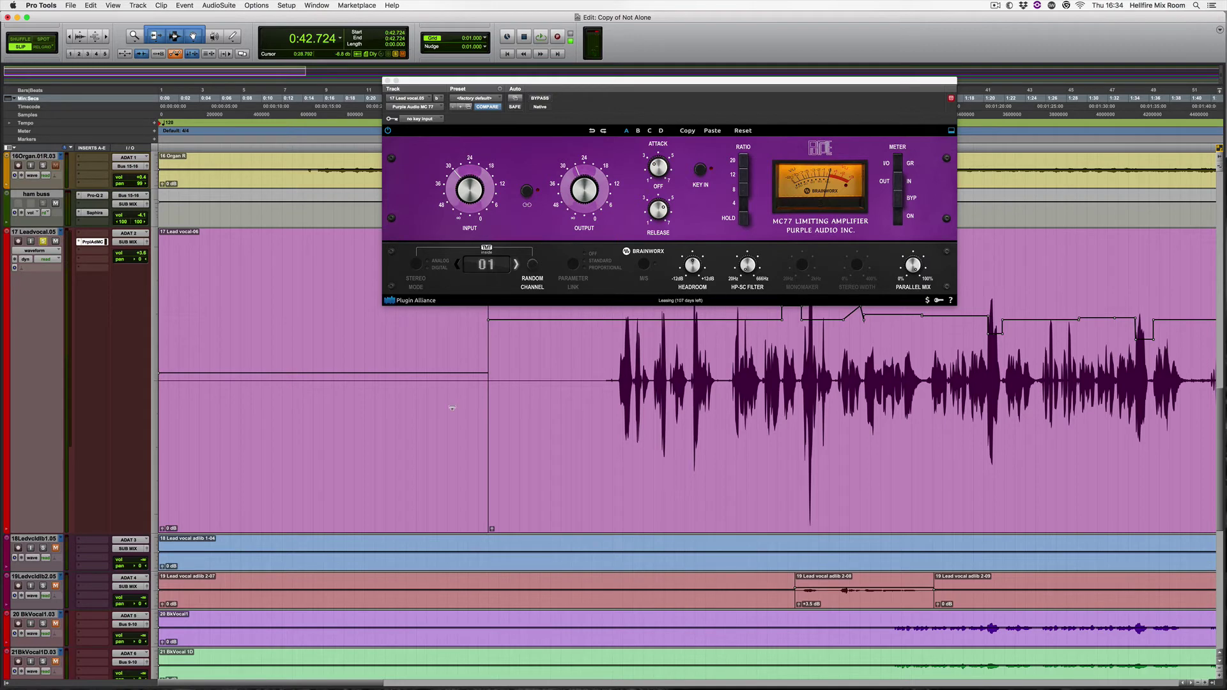
Insert the mono bx_opto after the MC 77 on the lead vocal and place its window lower over the waveform
{"action": "left_click", "coordinate": [90, 250]}
{"action": "mouse_move", "coordinate": [128, 294]}
{"action": "mouse_move", "coordinate": [200, 305]}
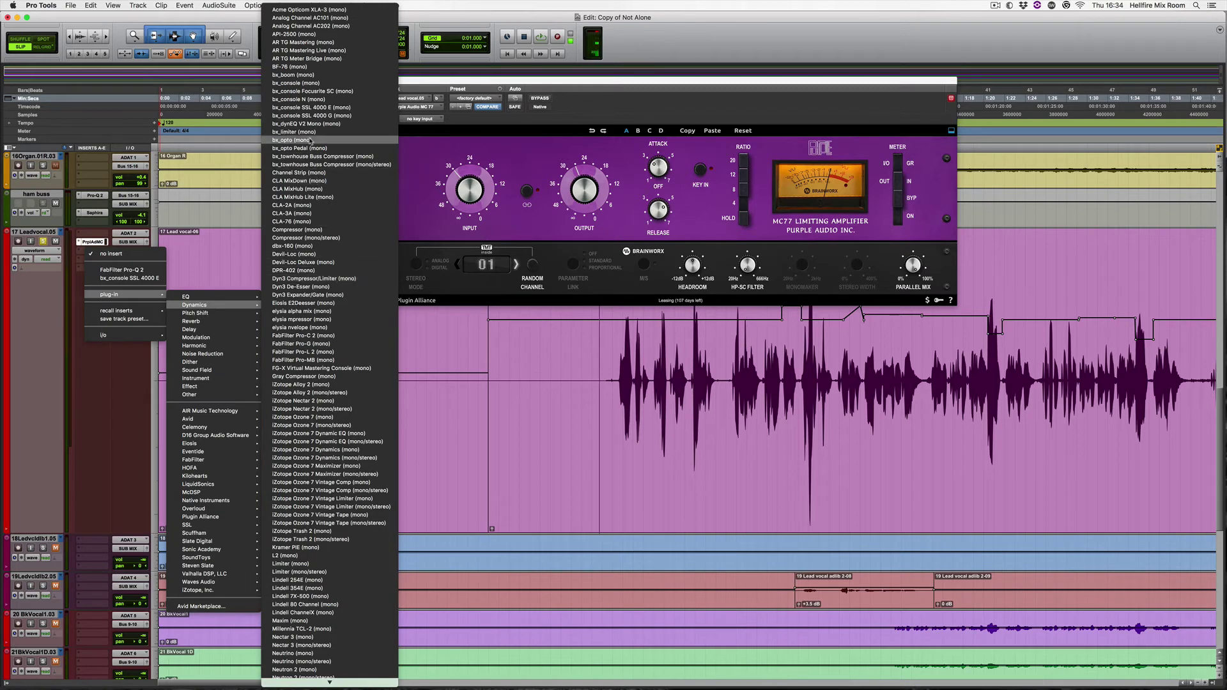
{"action": "left_click", "coordinate": [431, 143]}
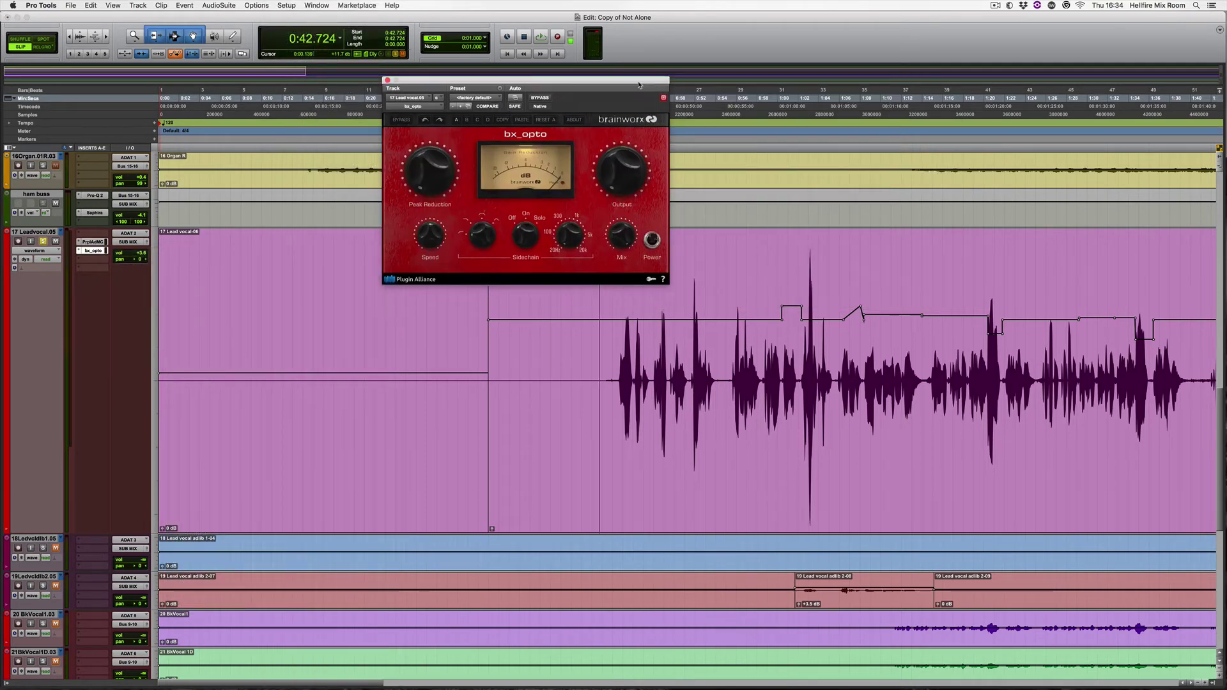
{"action": "left_click_drag", "start_coordinate": [640, 81], "coordinate": [594, 336]}
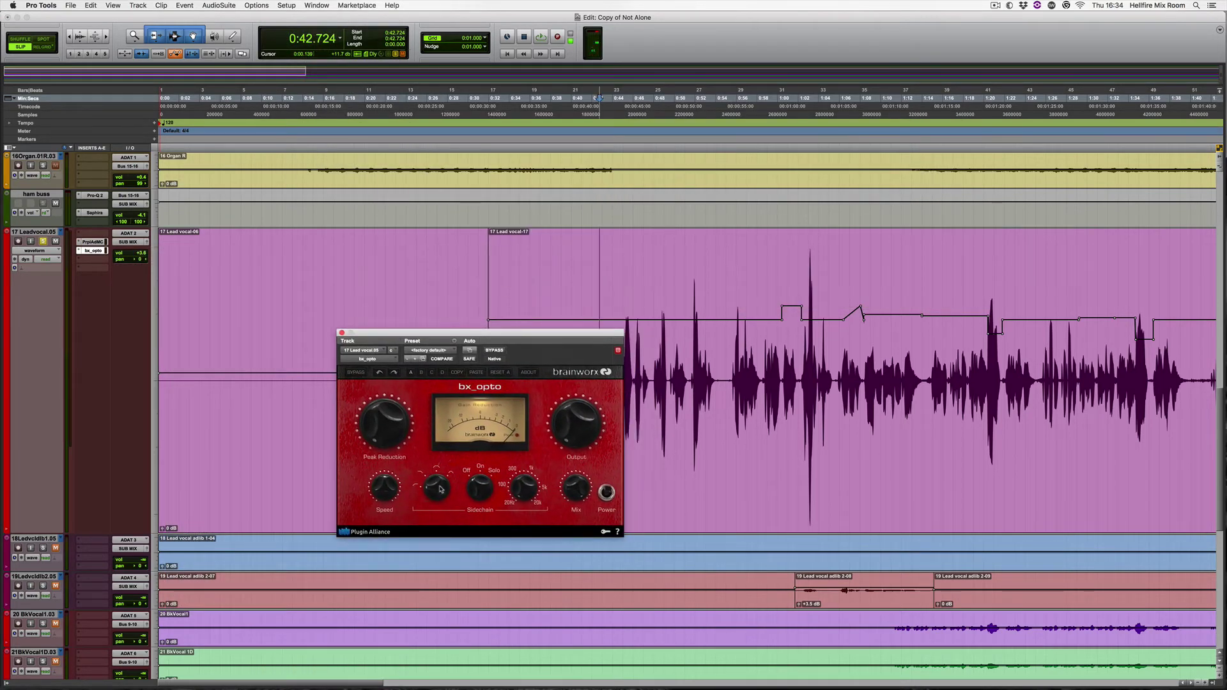
Adjust the bx_opto's sidechain setting and increase its Peak Reduction while playing the lead vocal from 0:42.7
{"action": "left_click_drag", "start_coordinate": [437, 494], "coordinate": [441, 471]}
{"action": "key", "text": "space"}
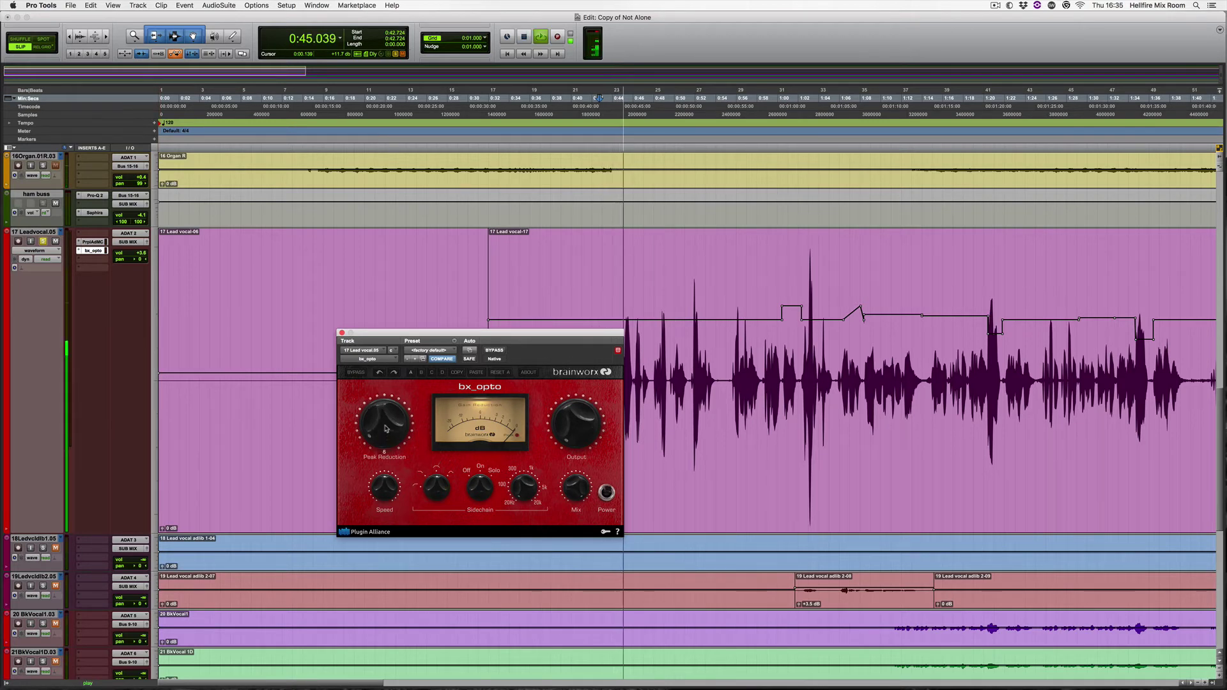
{"action": "left_click_drag", "start_coordinate": [387, 435], "coordinate": [396, 384]}
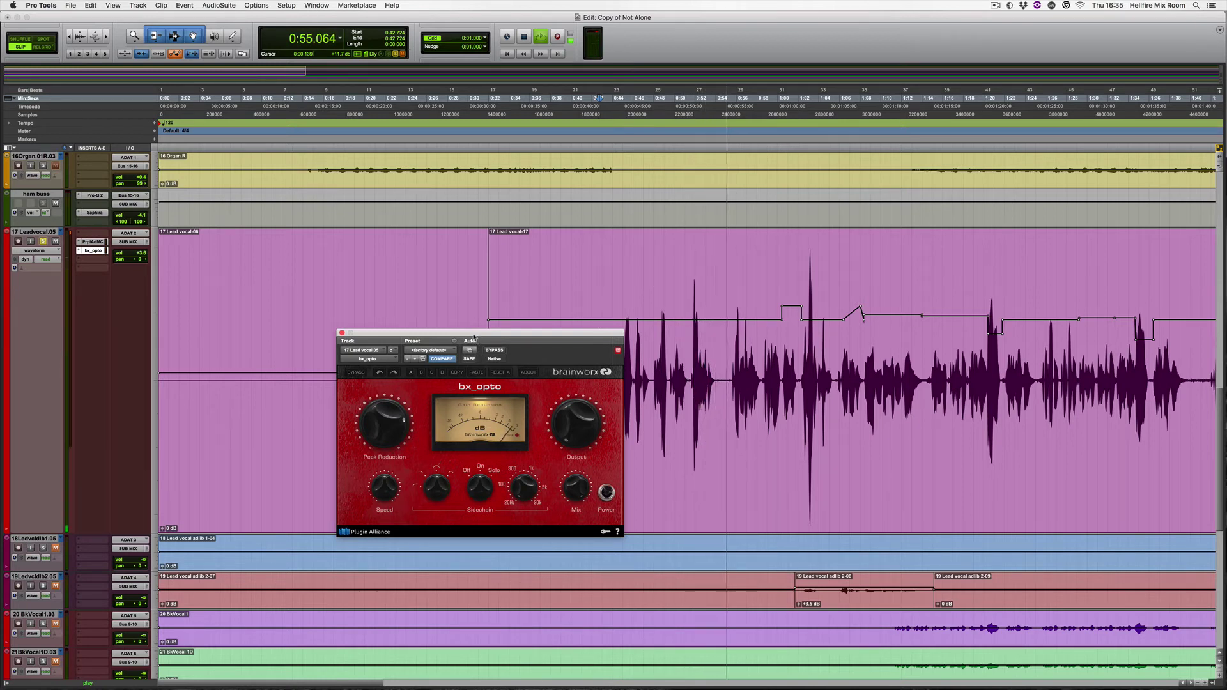
{"action": "left_click_drag", "start_coordinate": [475, 339], "coordinate": [473, 359]}
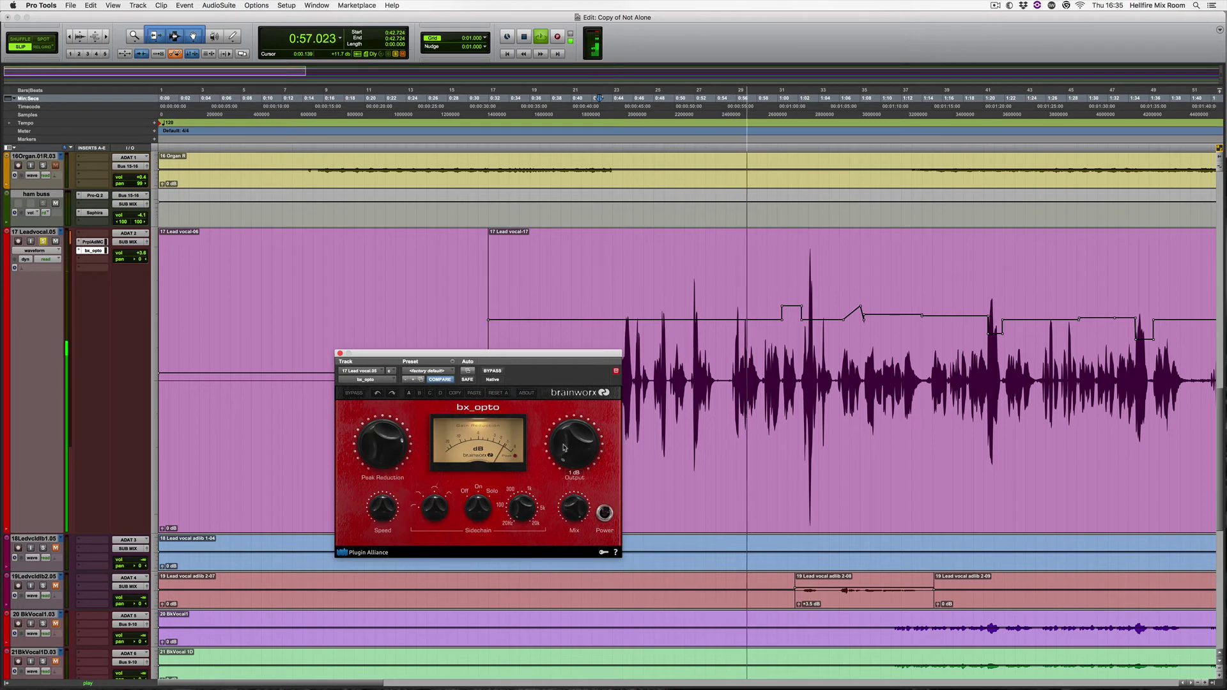
Compare the lead vocal with the bx_opto bypassed and engaged, and stop playback
{"action": "left_click", "coordinate": [494, 371]}
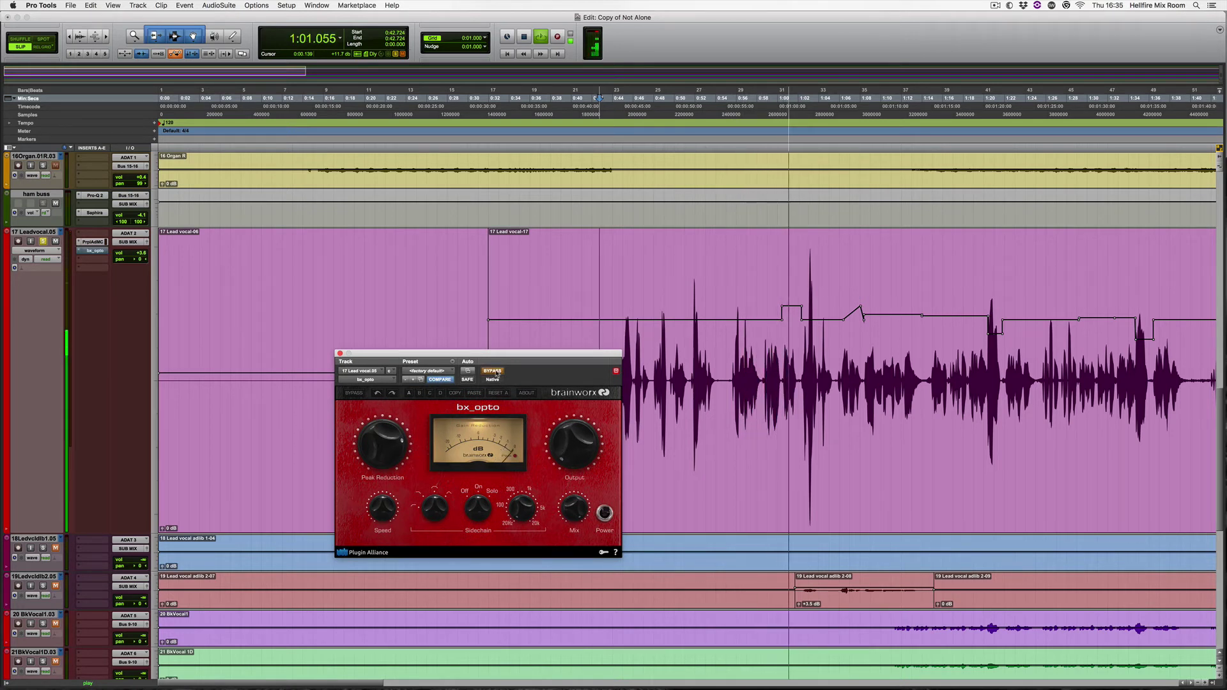
{"action": "left_click", "coordinate": [494, 371]}
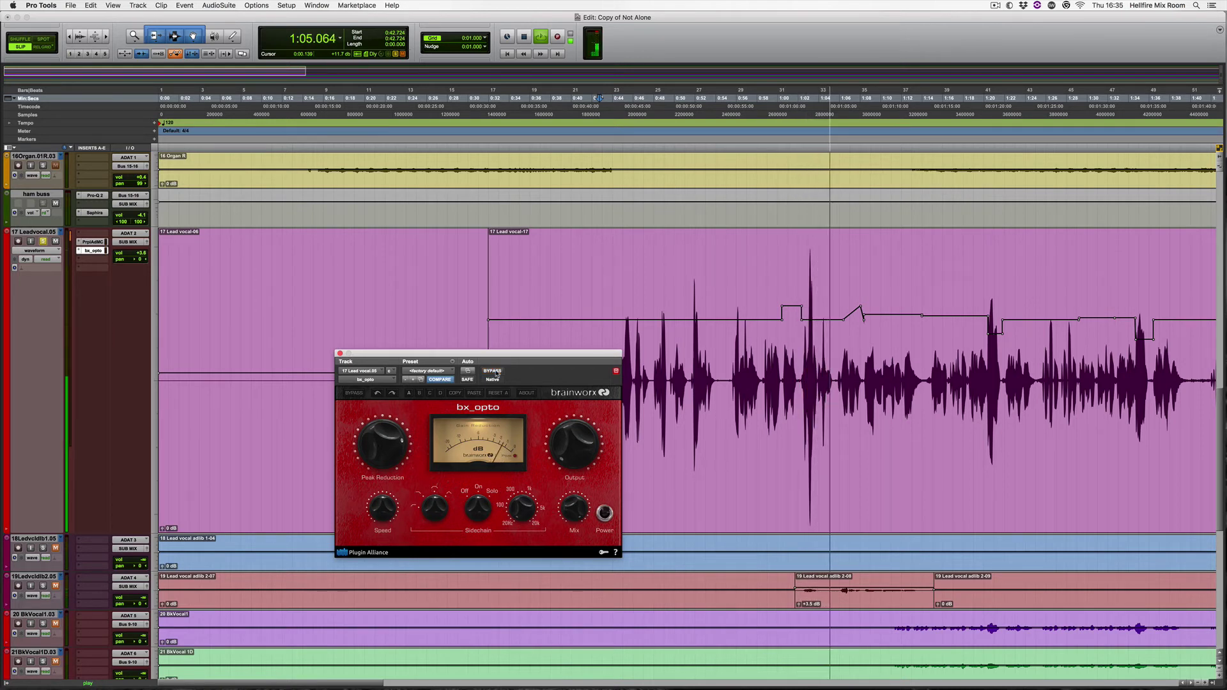
{"action": "key", "text": "space"}
Show the MC 77 above the bx_opto, bypass the MC 77 and audition the vocal through the bx_opto alone
{"action": "left_click_drag", "start_coordinate": [490, 362], "coordinate": [559, 384]}
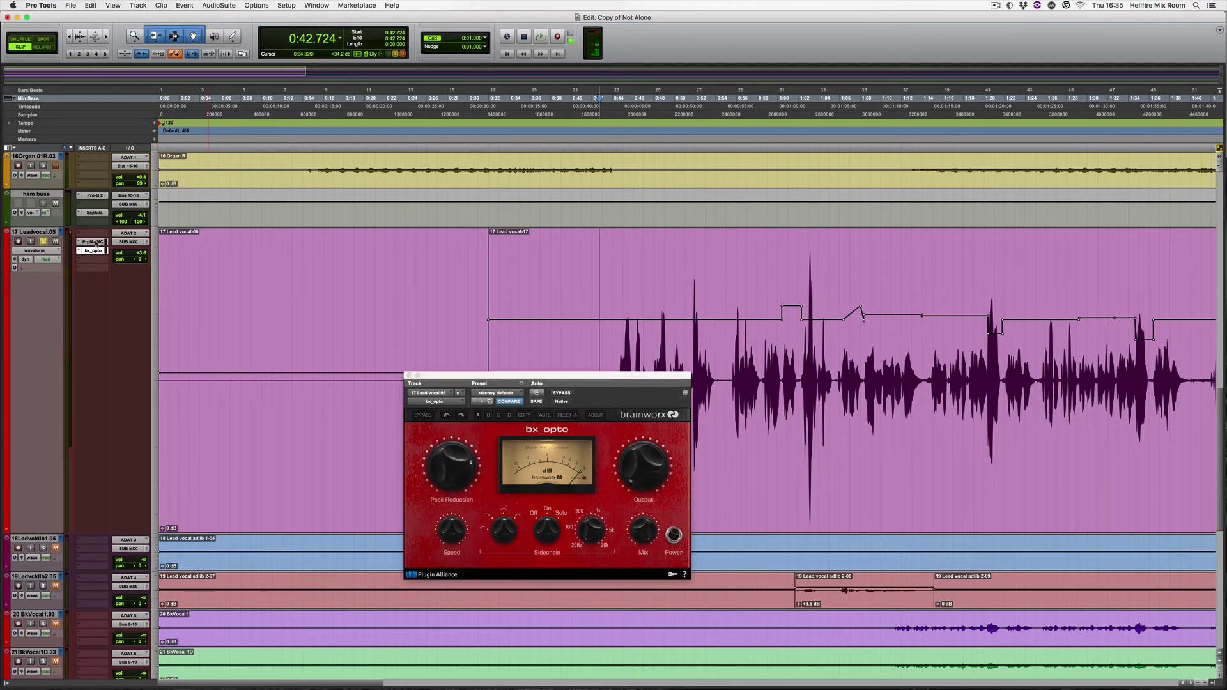
{"action": "left_click", "coordinate": [93, 242]}
{"action": "left_click_drag", "start_coordinate": [653, 378], "coordinate": [422, 120]}
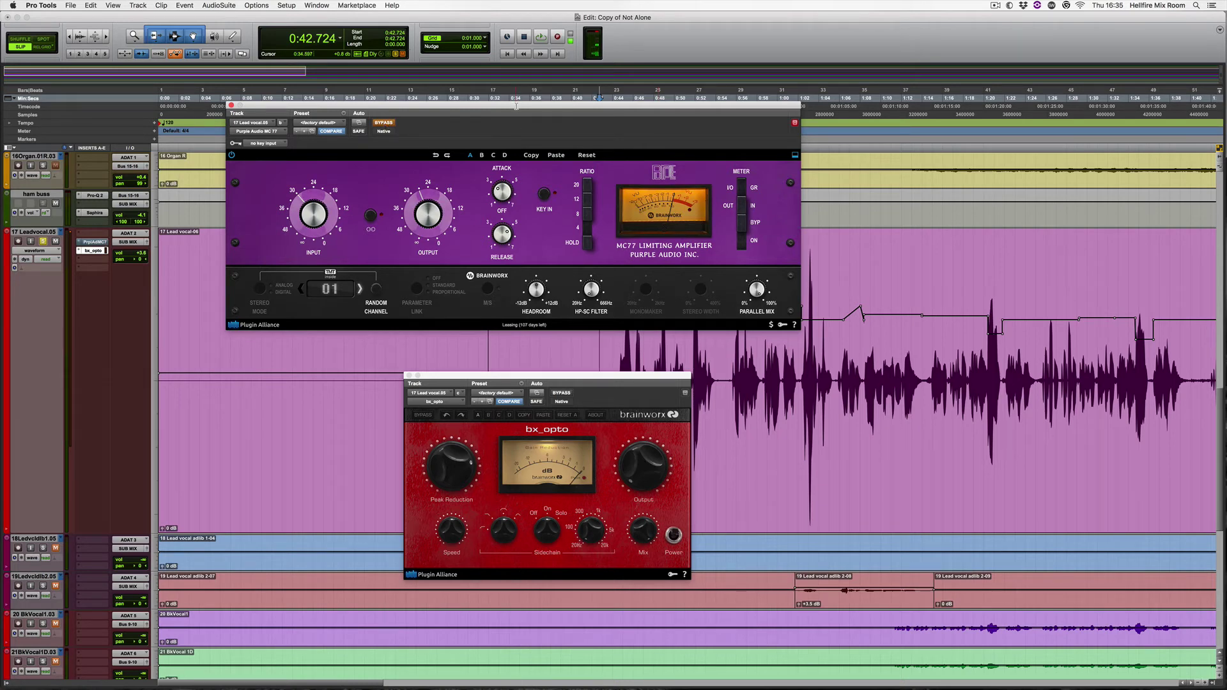
{"action": "left_click_drag", "start_coordinate": [516, 106], "coordinate": [527, 68]}
{"action": "key", "text": "space"}
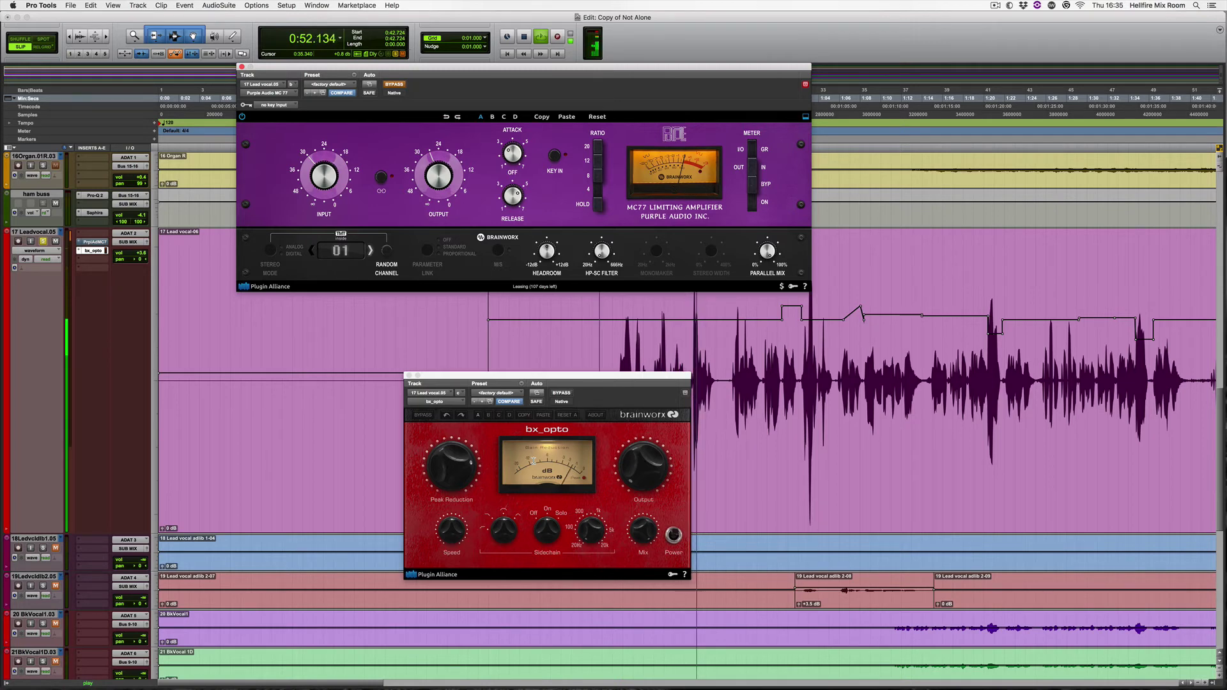
{"action": "key", "text": "space"}
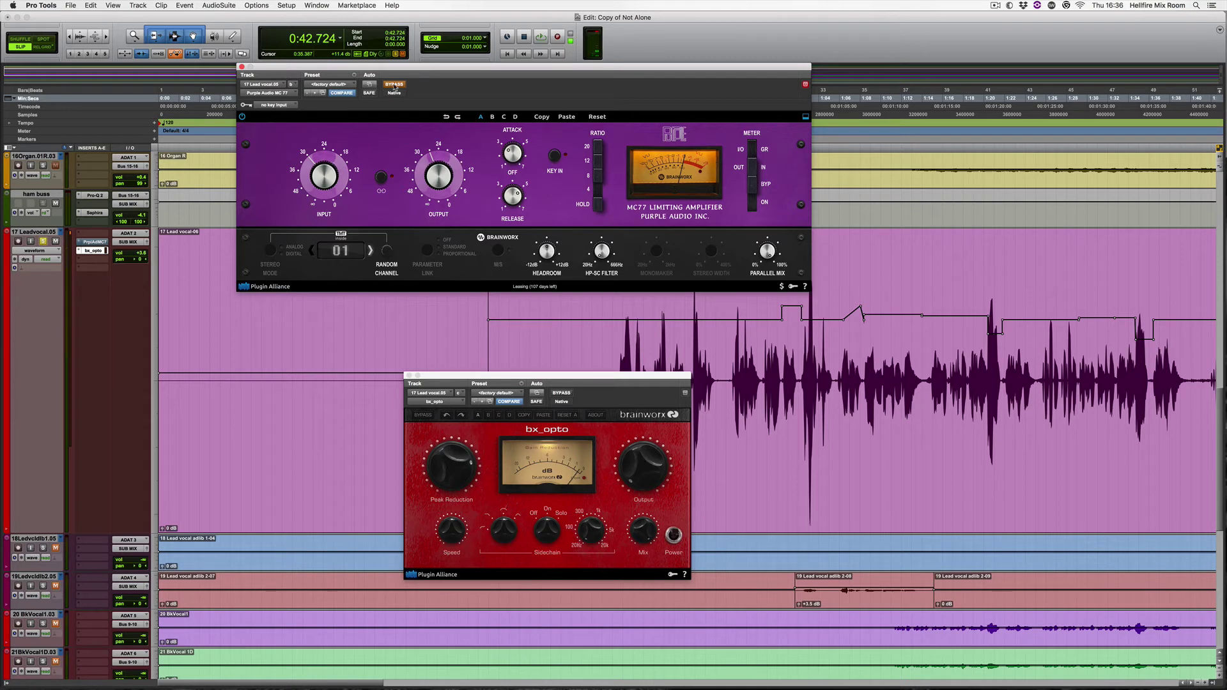
Re-engage the MC 77 and audition the lead vocal through both compressors in series
{"action": "left_click_drag", "start_coordinate": [432, 70], "coordinate": [433, 94]}
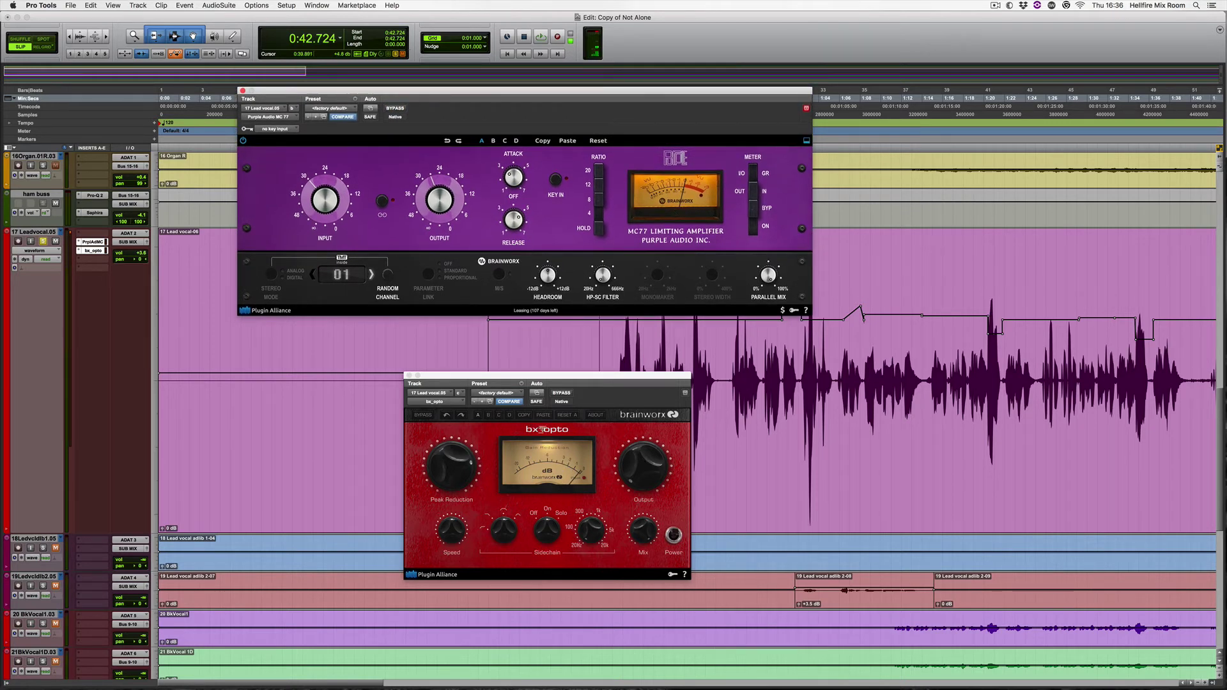
{"action": "key", "text": "space"}
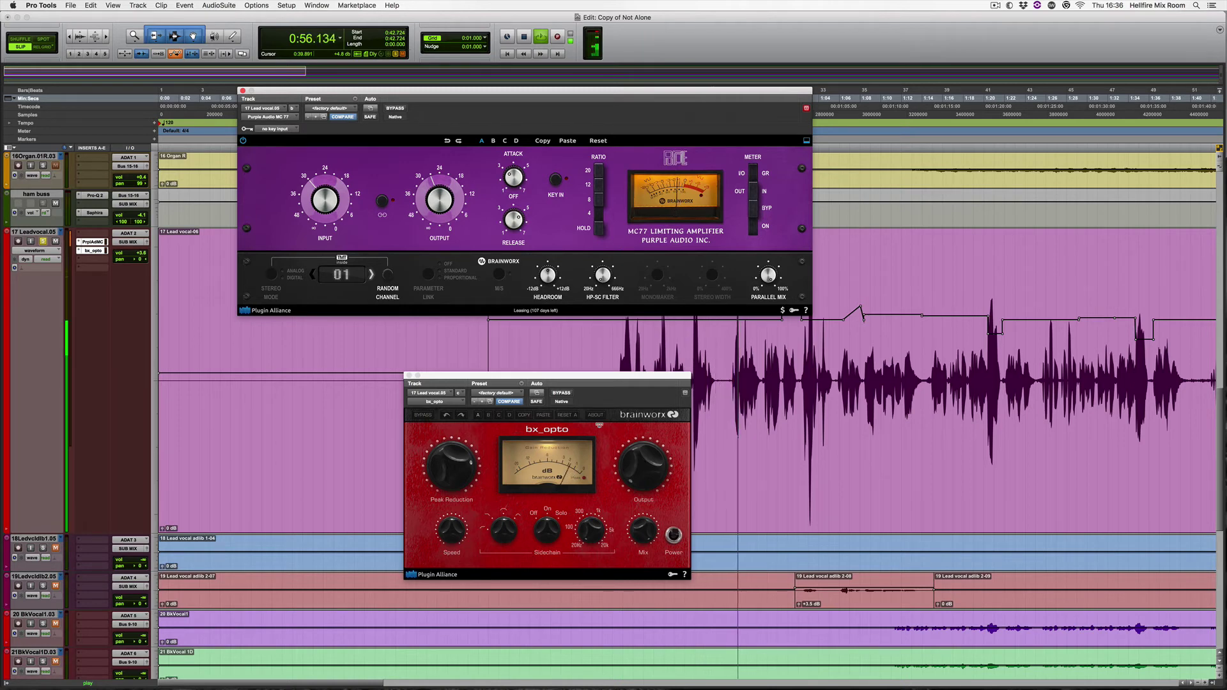
{"action": "key", "text": "space"}
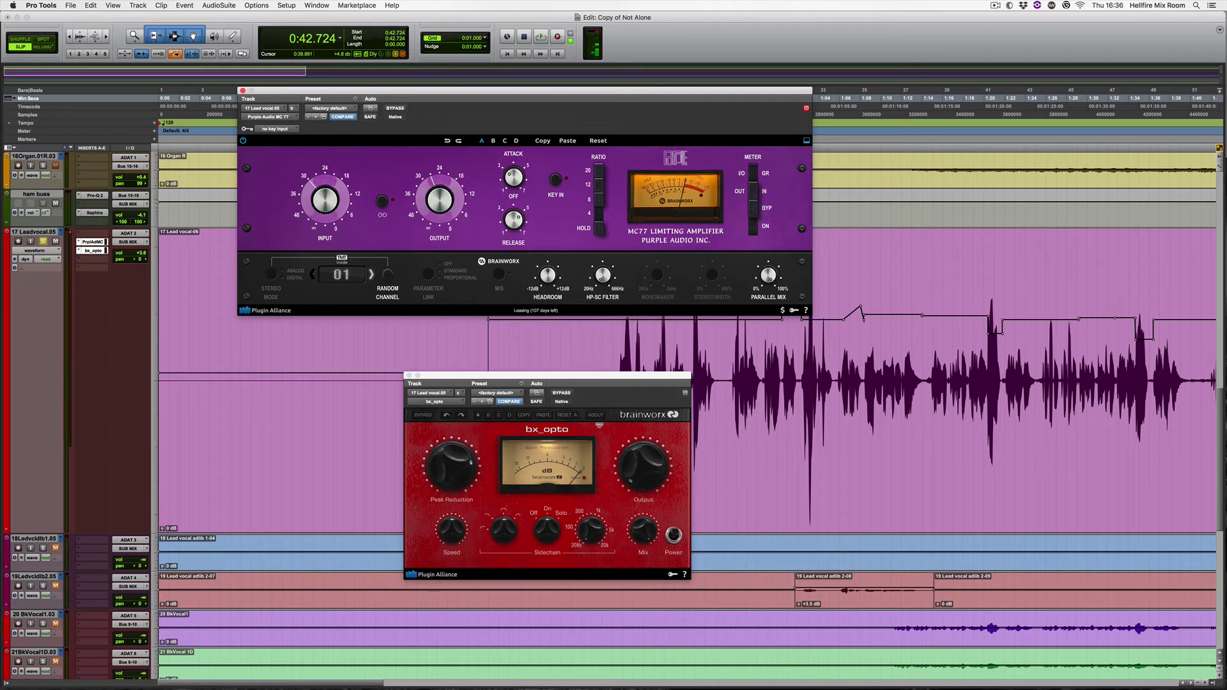
Bypass the MC 77 and bx_opto and move both inserts down one slot on the lead vocal
{"action": "left_click_drag", "start_coordinate": [567, 383], "coordinate": [595, 382]}
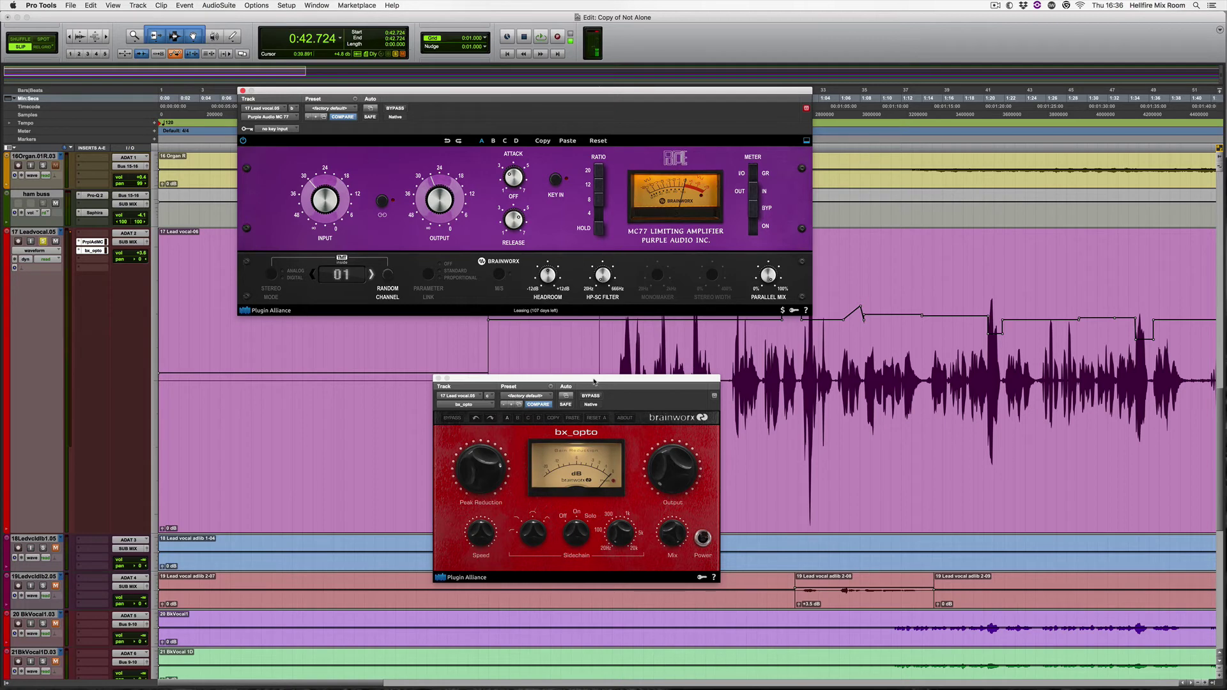
{"action": "left_click", "coordinate": [97, 260]}
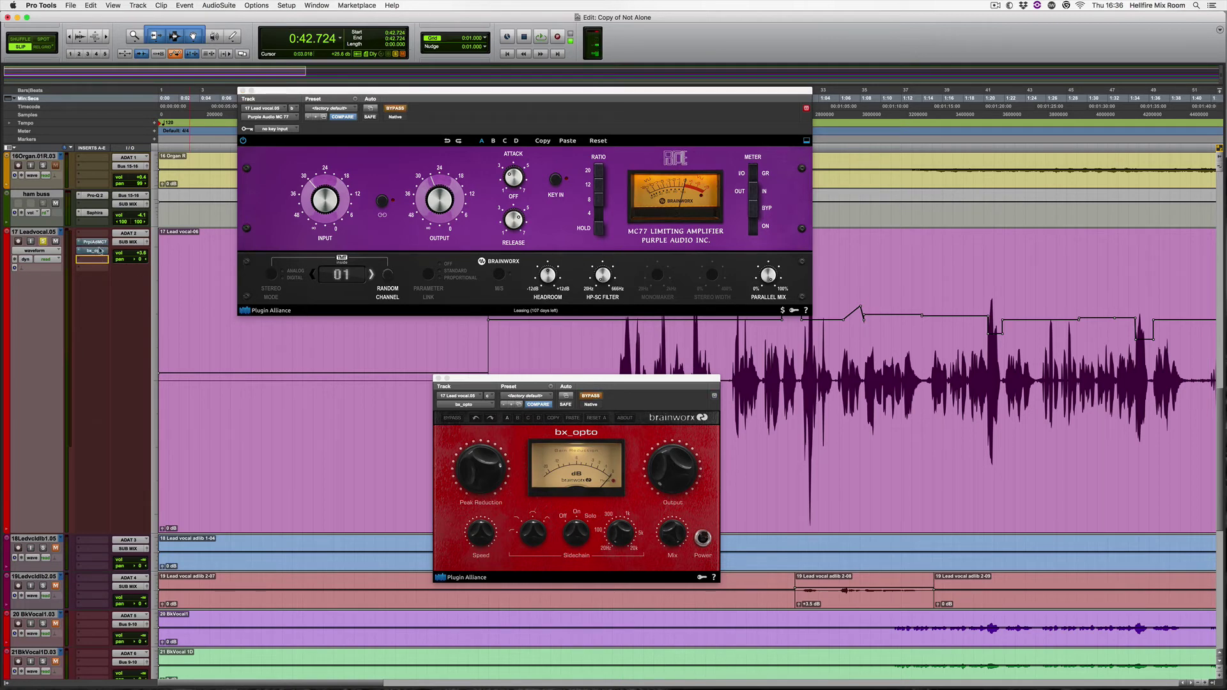
{"action": "left_click_drag", "start_coordinate": [100, 251], "coordinate": [99, 251]}
Insert FabFilter Pro-Q 2 ahead of the compressors on the lead vocal and load its low cut preset
{"action": "left_click", "coordinate": [96, 235]}
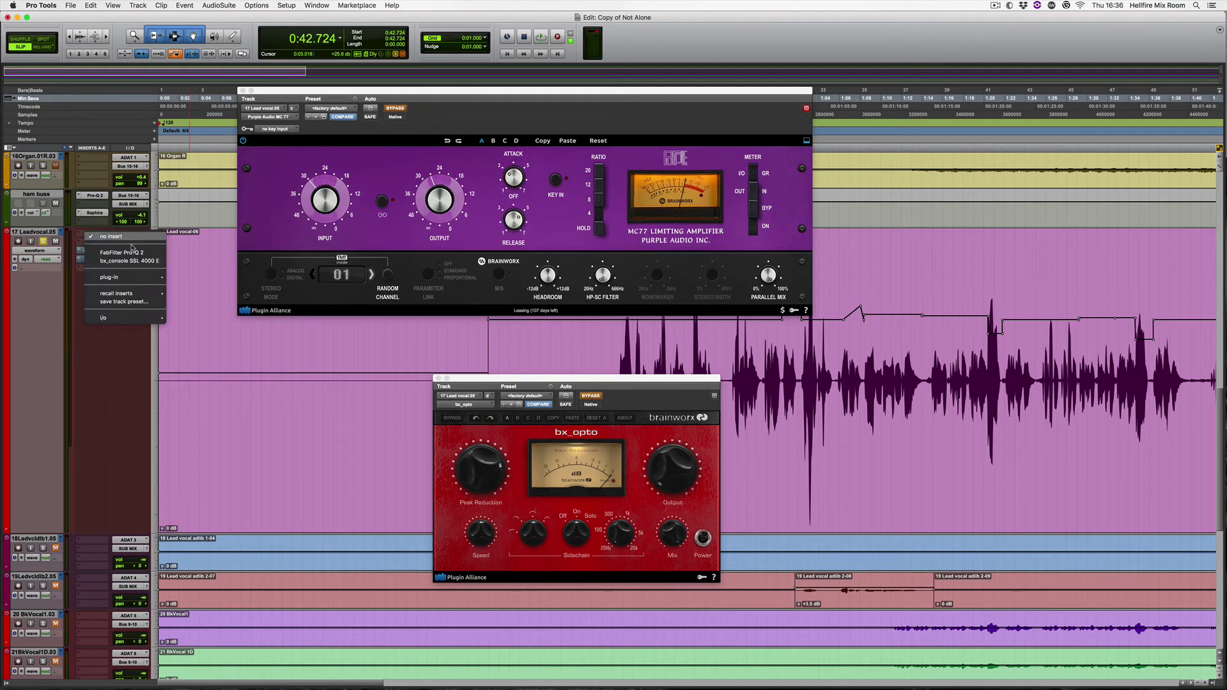
{"action": "left_click", "coordinate": [103, 252]}
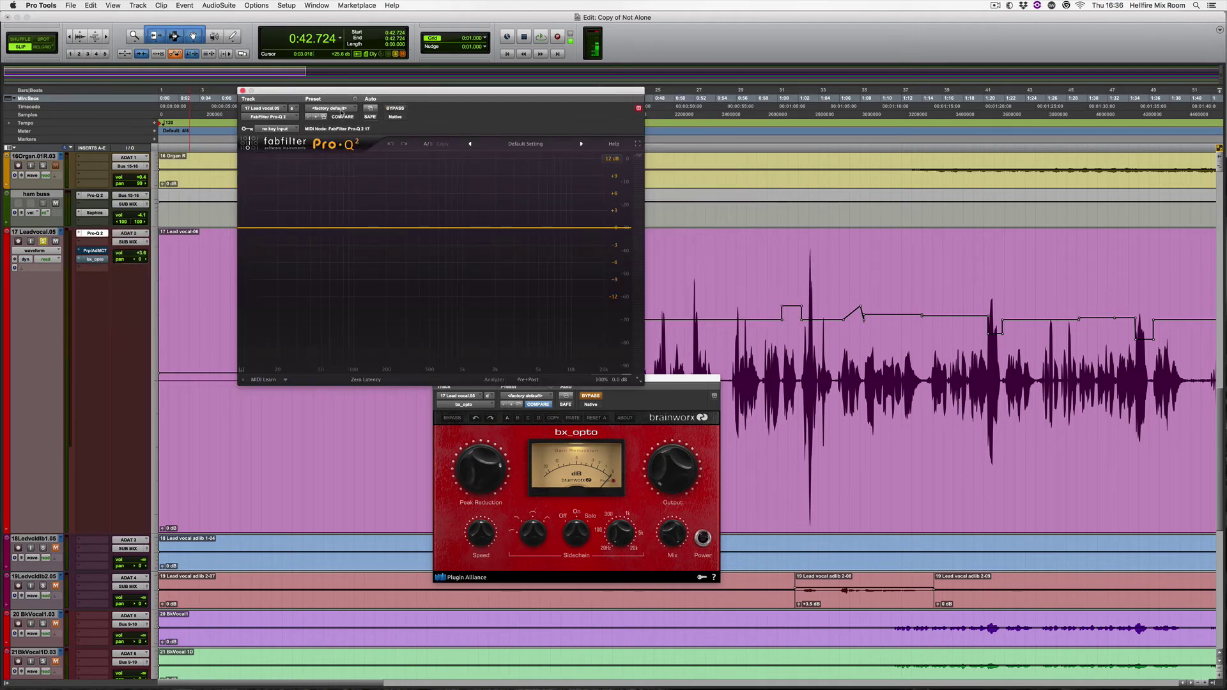
{"action": "left_click", "coordinate": [342, 108]}
{"action": "left_click", "coordinate": [339, 64]}
Play the lead vocal from 0:42.7 and raise the frequency of the Pro-Q 2 low cut slightly
{"action": "key", "text": "space"}
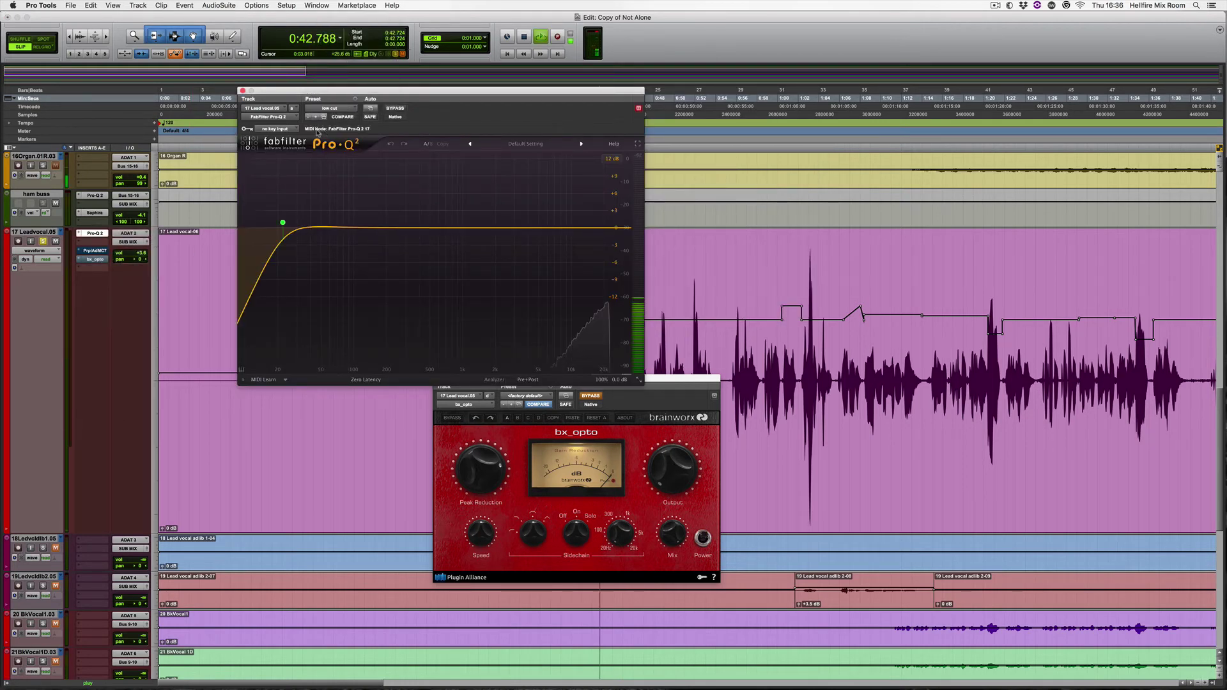
{"action": "left_click_drag", "start_coordinate": [318, 94], "coordinate": [419, 90]}
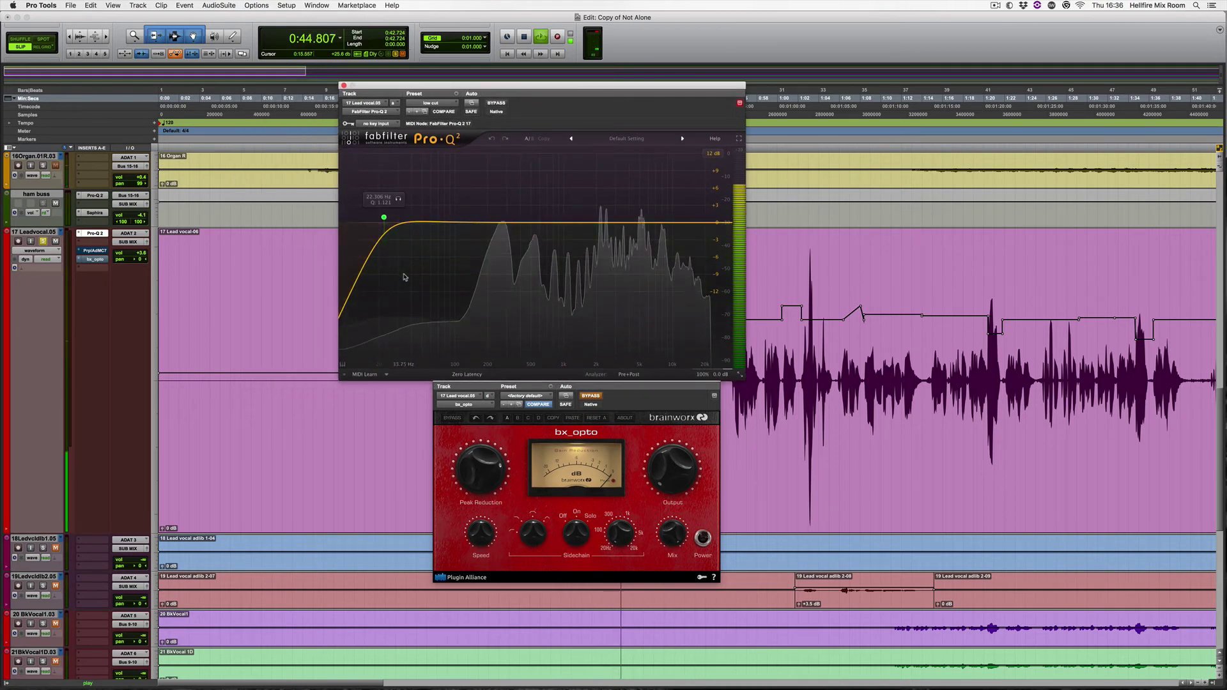
{"action": "left_click_drag", "start_coordinate": [397, 199], "coordinate": [409, 209]}
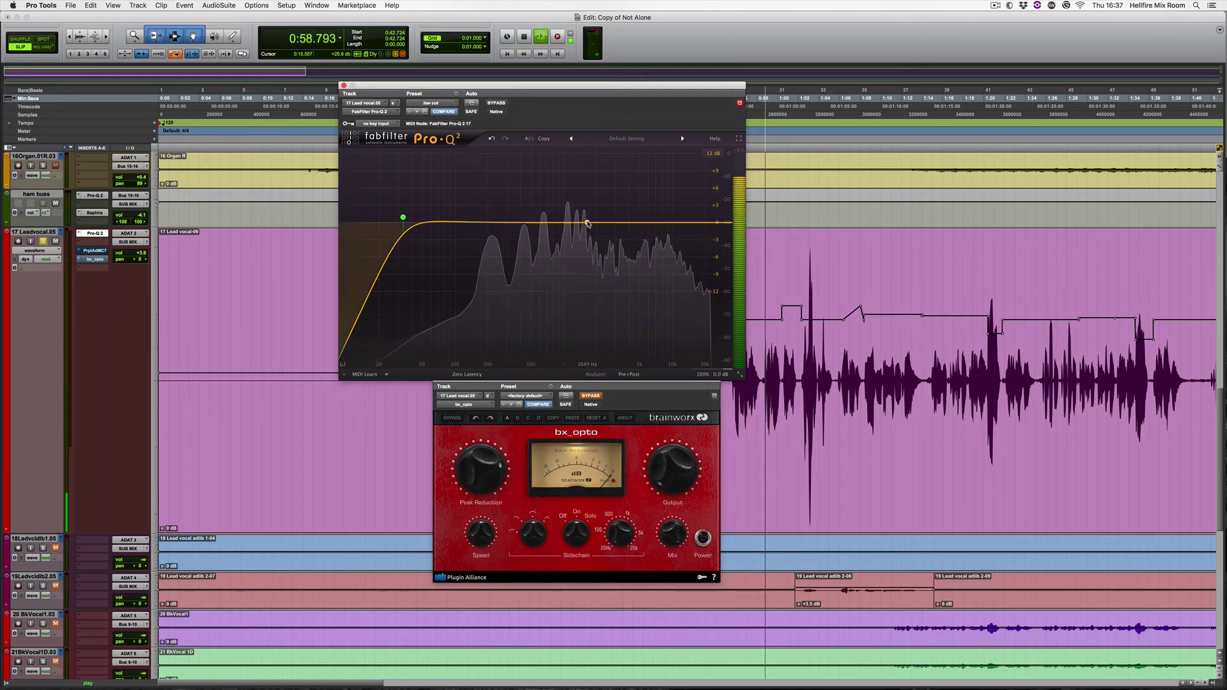
Add two gentle high-frequency bell boosts in Pro-Q 2, the upper one at about 10.4 kHz and +0.72 dB
{"action": "left_click_drag", "start_coordinate": [628, 222], "coordinate": [672, 204]}
{"action": "scroll", "coordinate": [626, 219], "scroll_direction": "up", "scroll_amount": 1}
{"action": "key", "text": "space"}
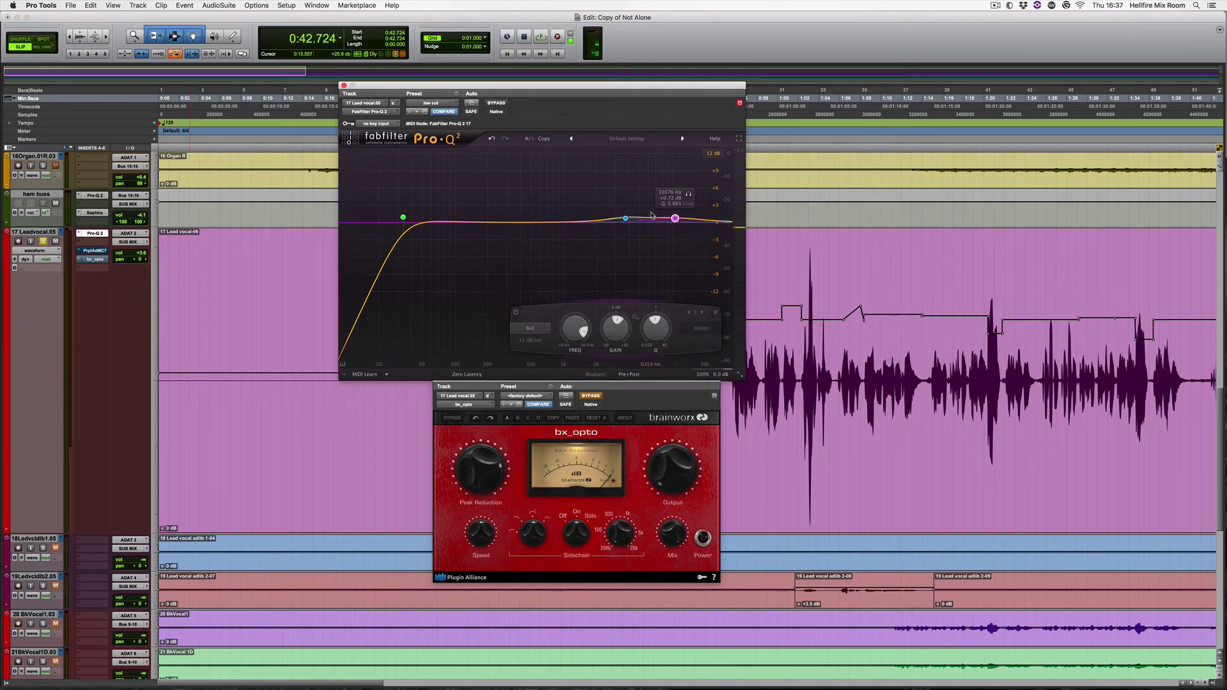
Locate harshness with a narrow boosted bell at about 6.15 kHz during playback and turn it into a slight cut
{"action": "key", "text": "space"}
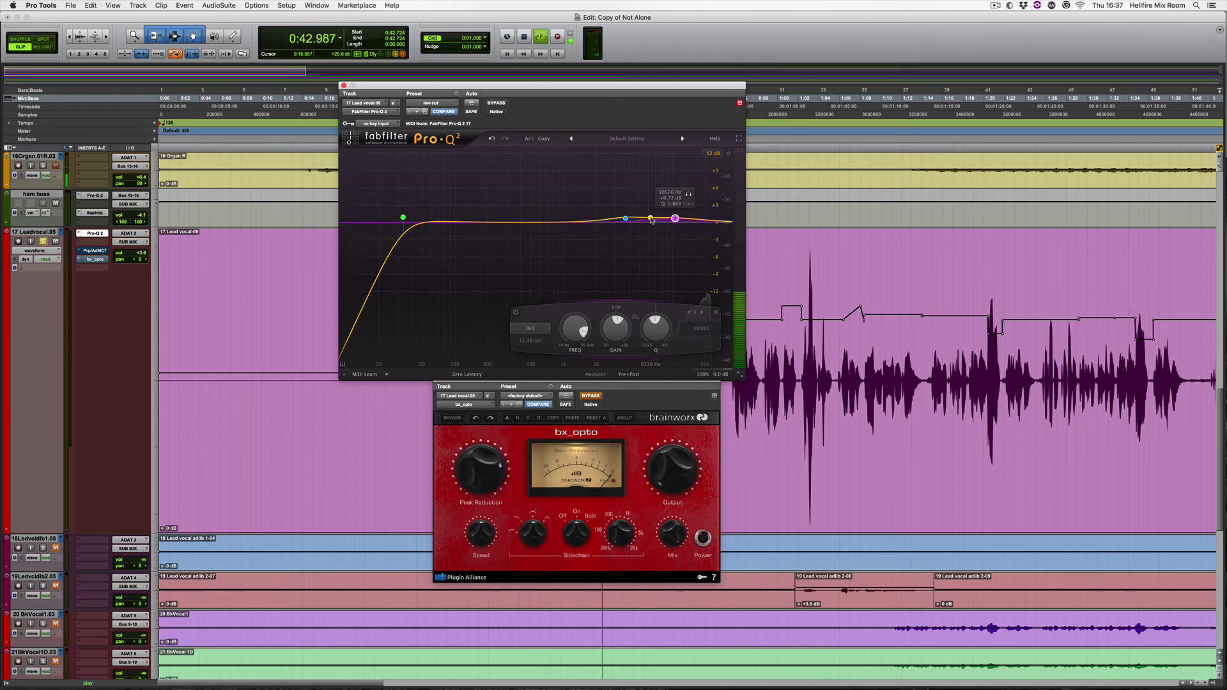
{"action": "mouse_move", "coordinate": [651, 193]}
{"action": "left_mouse_down"}
{"action": "mouse_move", "coordinate": [637, 172]}
{"action": "mouse_move", "coordinate": [649, 171]}
{"action": "left_mouse_up"}
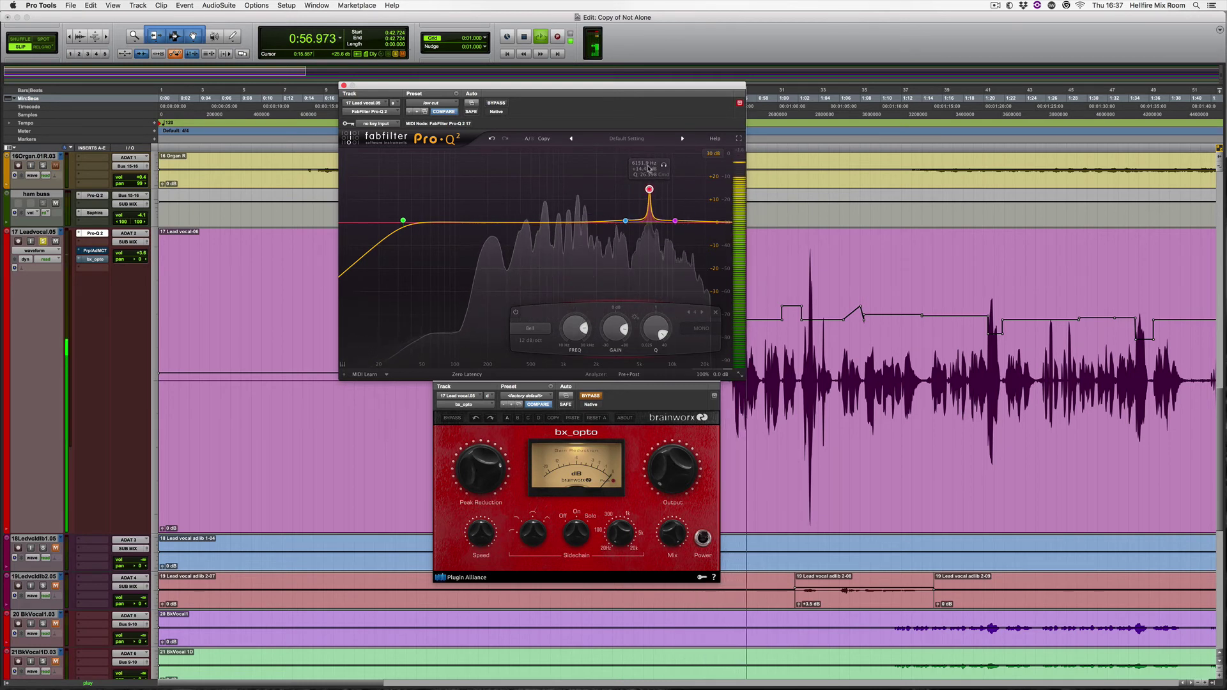
{"action": "left_click_drag", "start_coordinate": [615, 328], "coordinate": [650, 310]}
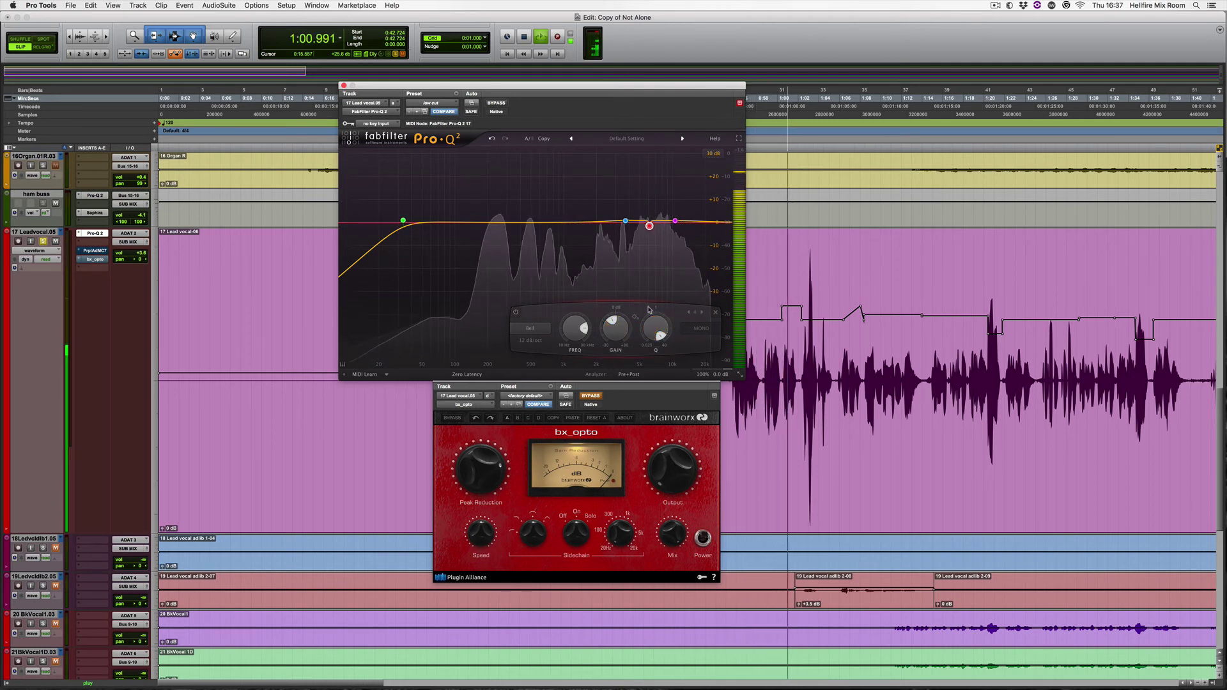
Search the midrange with a boosted bell and set it to a cut of about 1.5 dB near 1400 Hz
{"action": "left_click_drag", "start_coordinate": [582, 223], "coordinate": [578, 206]}
{"action": "key", "text": "space"}
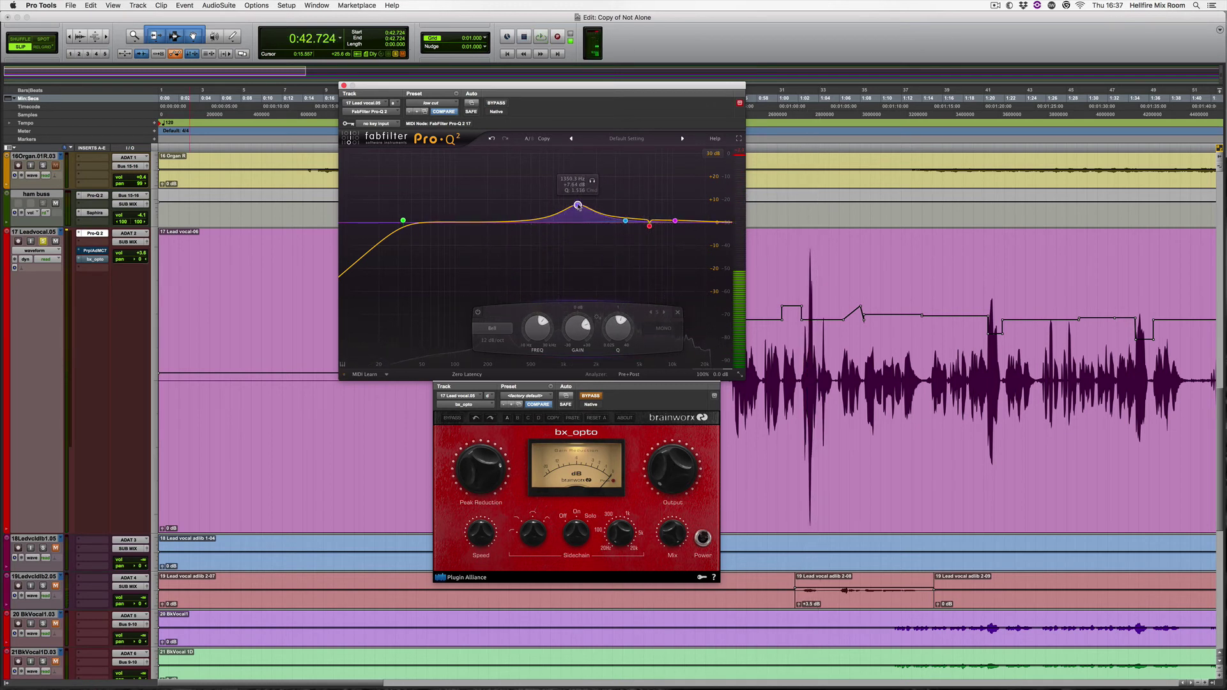
{"action": "key", "text": "space"}
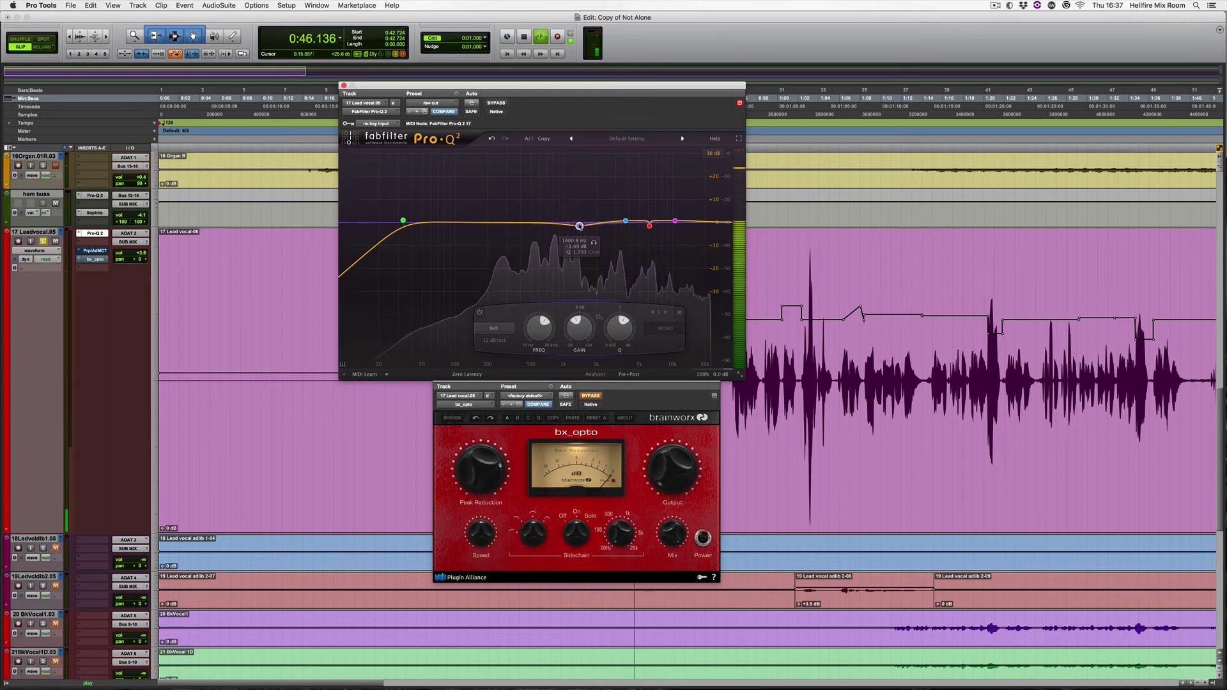
{"action": "key", "text": "space"}
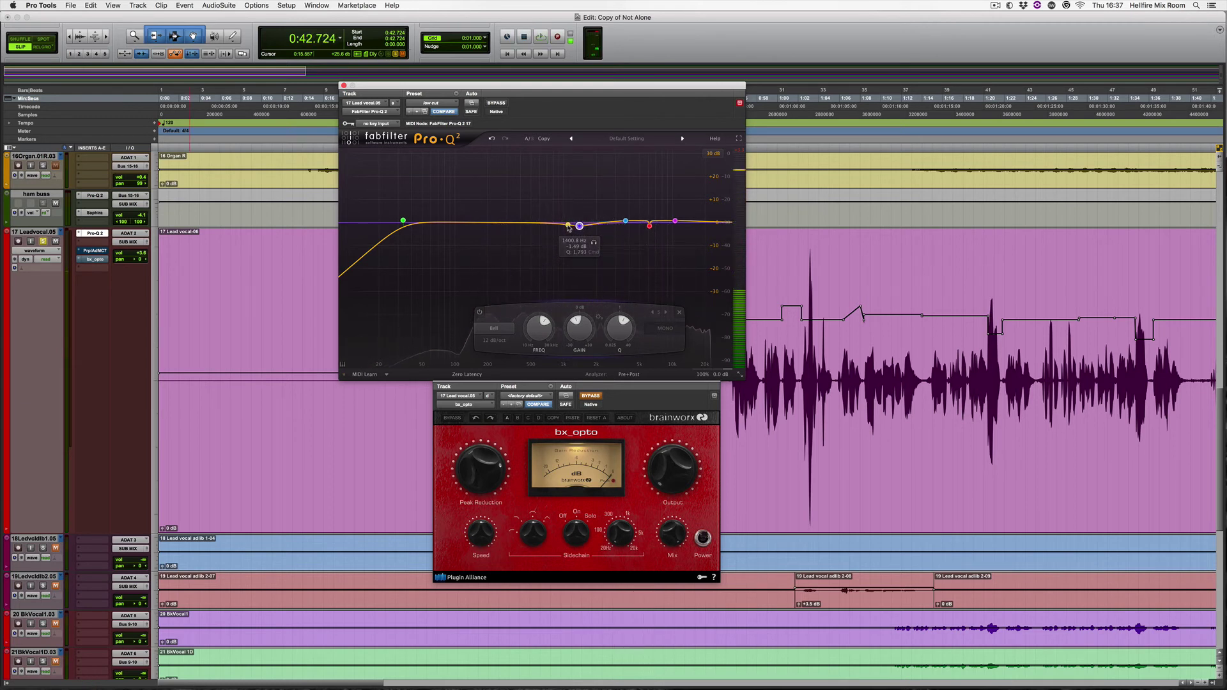
Audition a soloed bell boost around 720 Hz during playback, and move it down to a low-end boost near 117 Hz
{"action": "left_click_drag", "start_coordinate": [548, 225], "coordinate": [548, 204]}
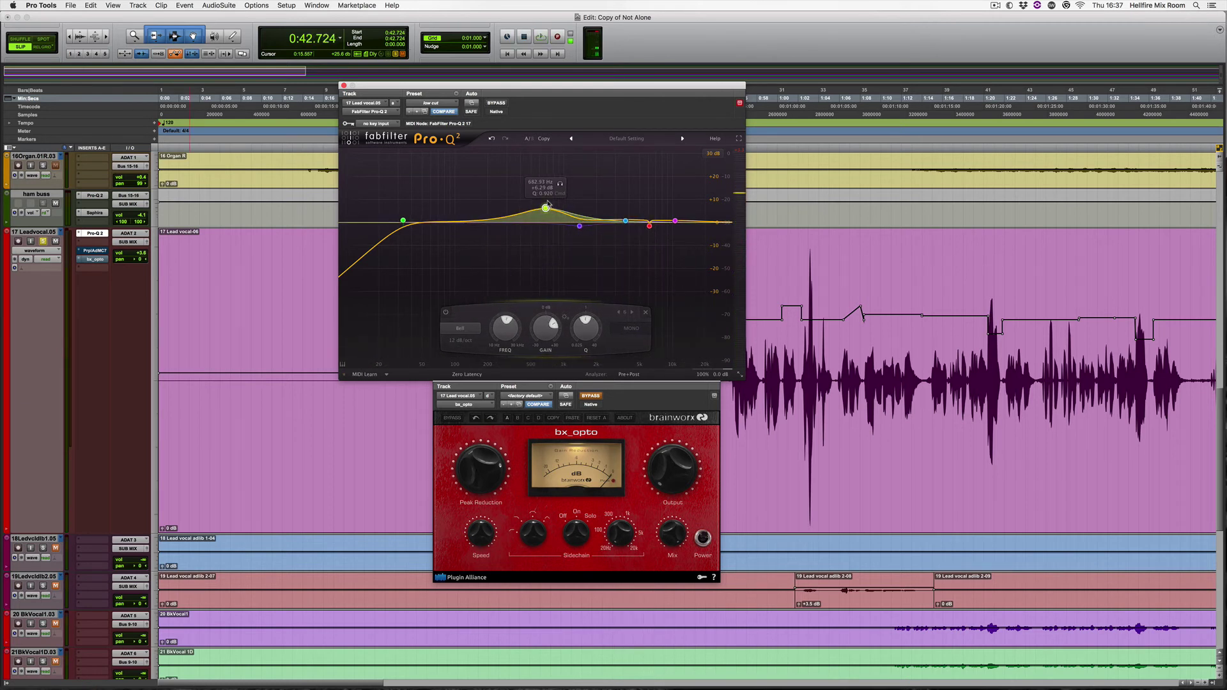
{"action": "key", "text": "space"}
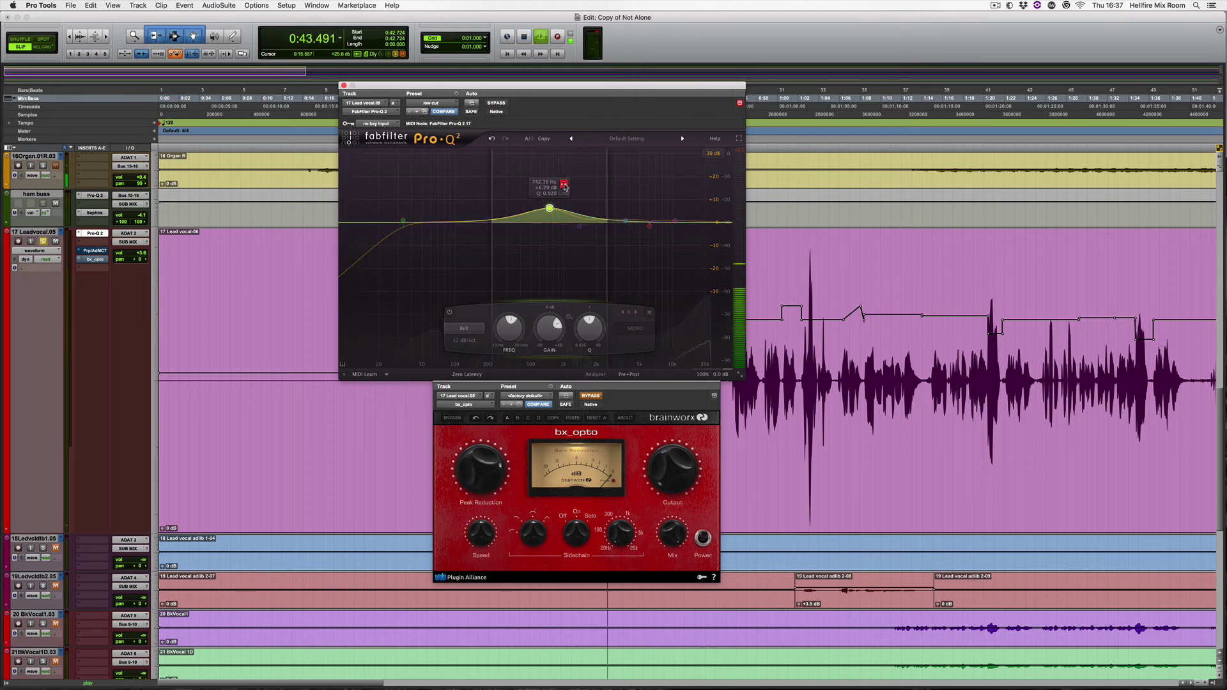
{"action": "mouse_move", "coordinate": [559, 186]}
{"action": "left_mouse_down"}
{"action": "mouse_move", "coordinate": [646, 188]}
{"action": "mouse_move", "coordinate": [564, 194]}
{"action": "left_mouse_up"}
{"action": "key", "text": "space"}
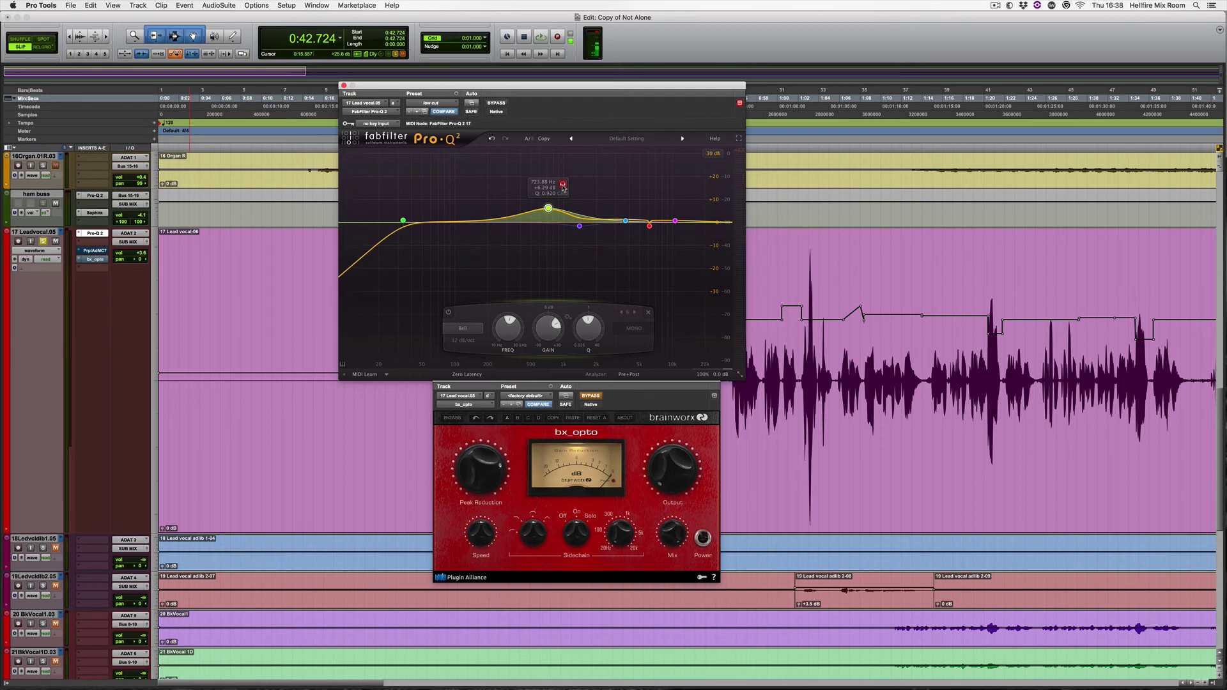
{"action": "key", "text": "space"}
{"action": "left_click_drag", "start_coordinate": [563, 188], "coordinate": [463, 219]}
{"action": "key", "text": "space"}
{"action": "key", "text": "space"}
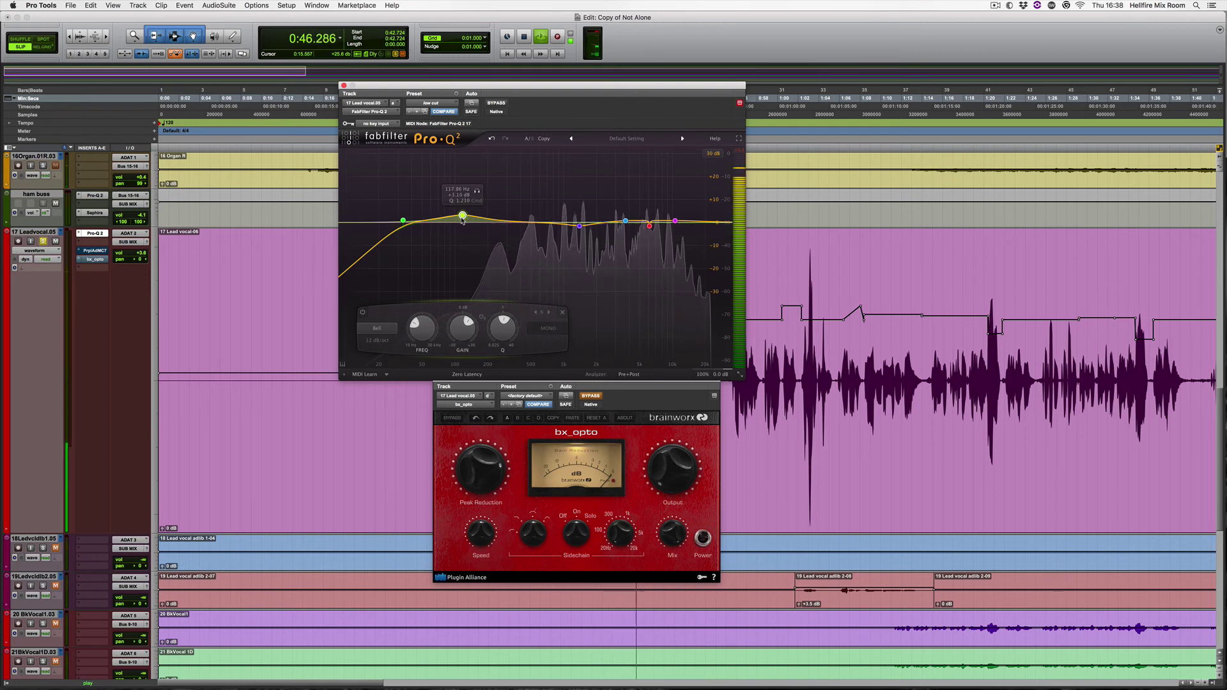
Compare the 117 Hz bell switched off and on during playback and set its boost to about 2.7 dB
{"action": "left_click", "coordinate": [363, 312]}
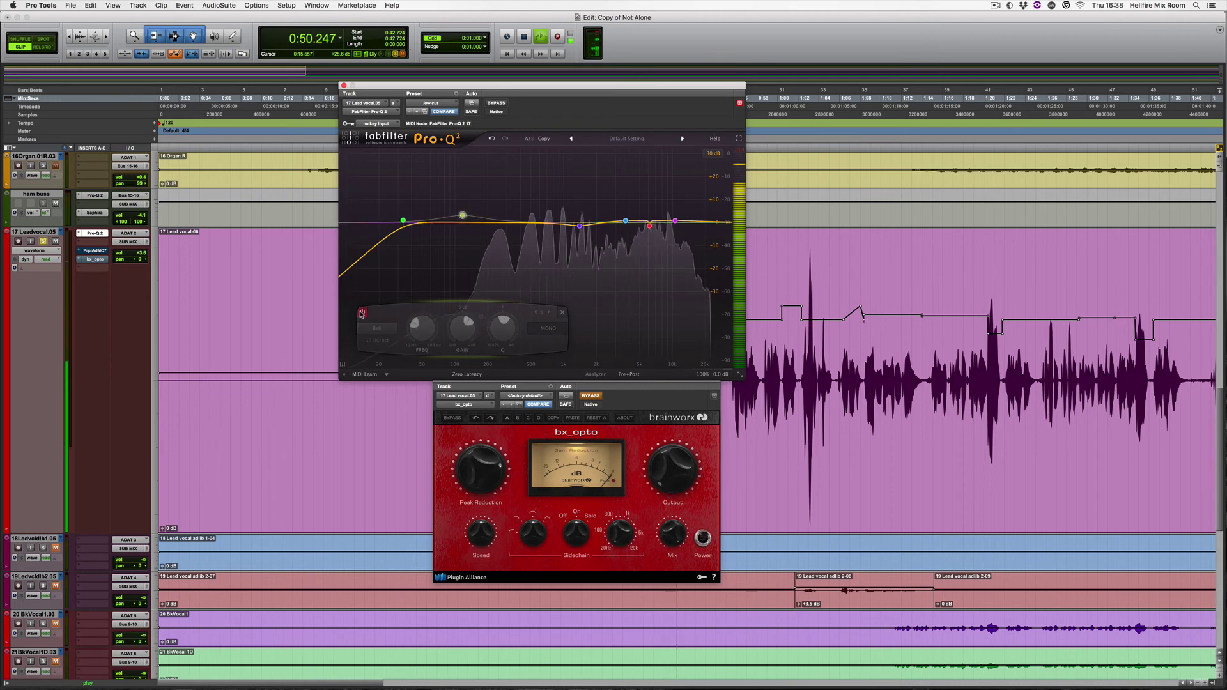
{"action": "left_click", "coordinate": [363, 313]}
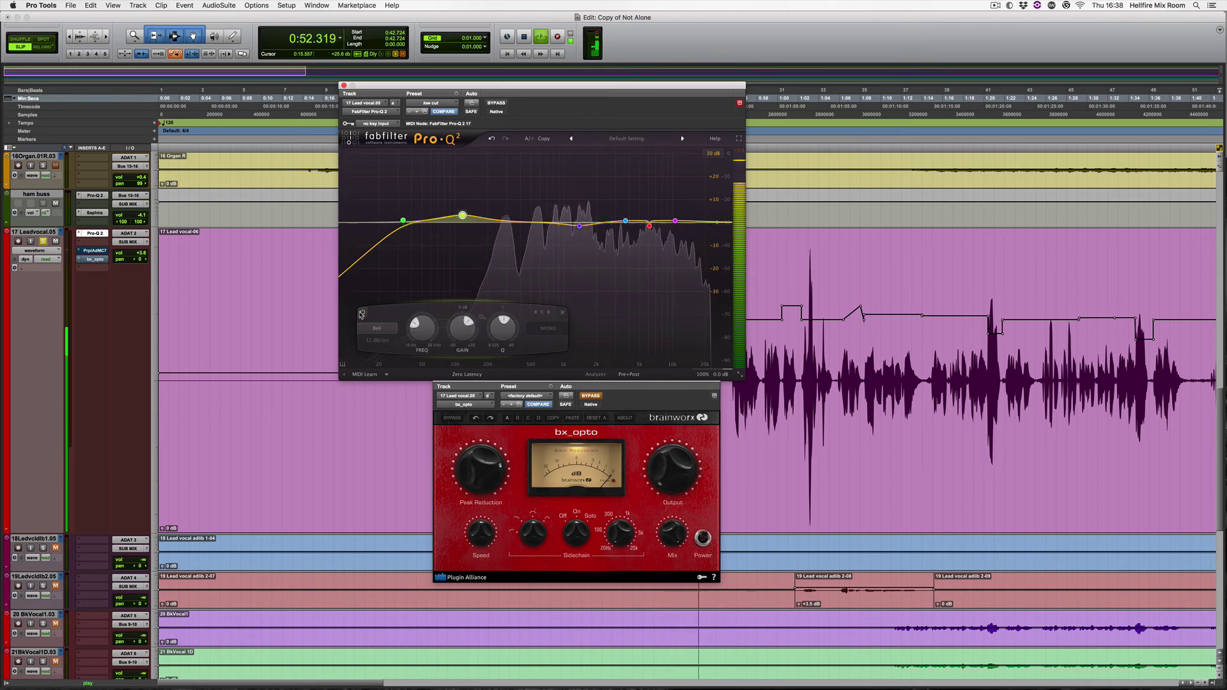
{"action": "scroll", "coordinate": [462, 217], "scroll_direction": "up", "scroll_amount": 1}
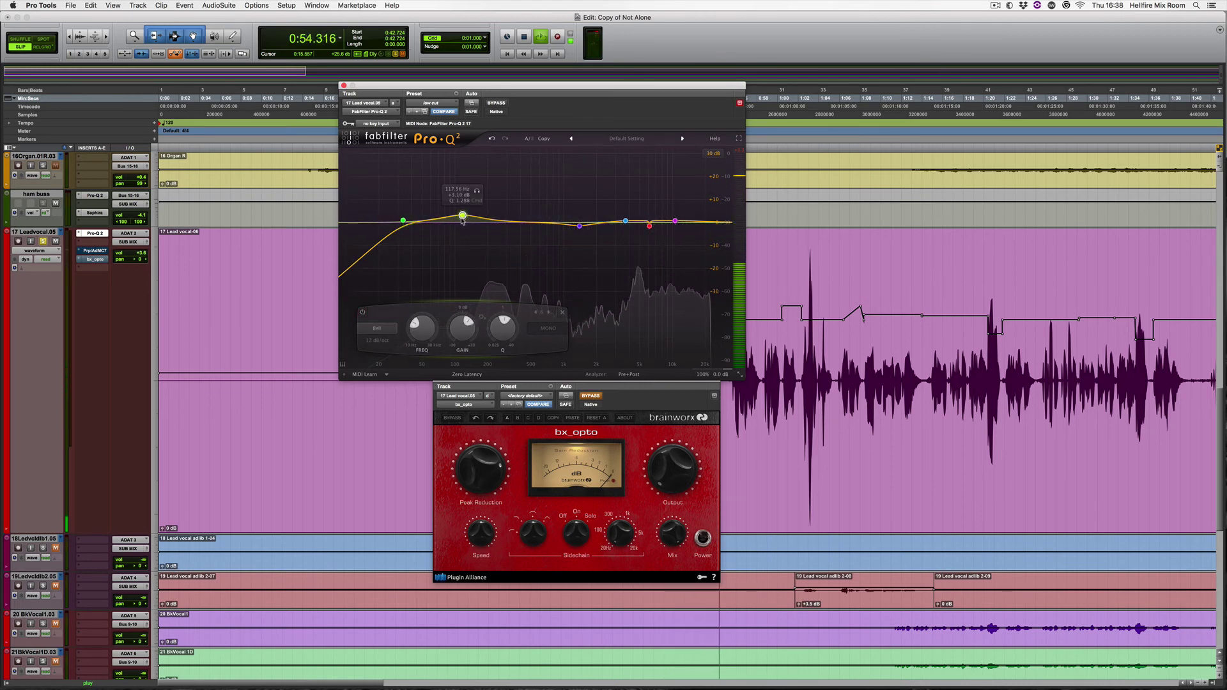
{"action": "key", "text": "space"}
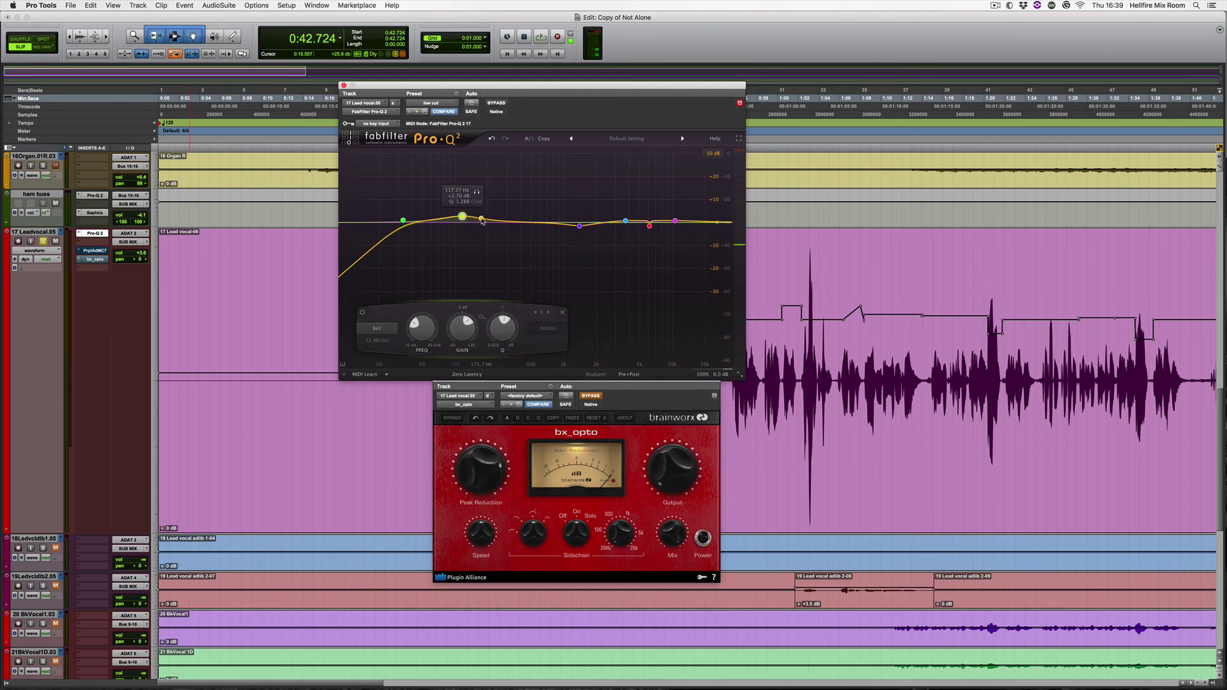
Raise the Pro-Q 2 low cut to just below 50 Hz and audition it on the lead vocal
{"action": "left_click_drag", "start_coordinate": [404, 221], "coordinate": [411, 222]}
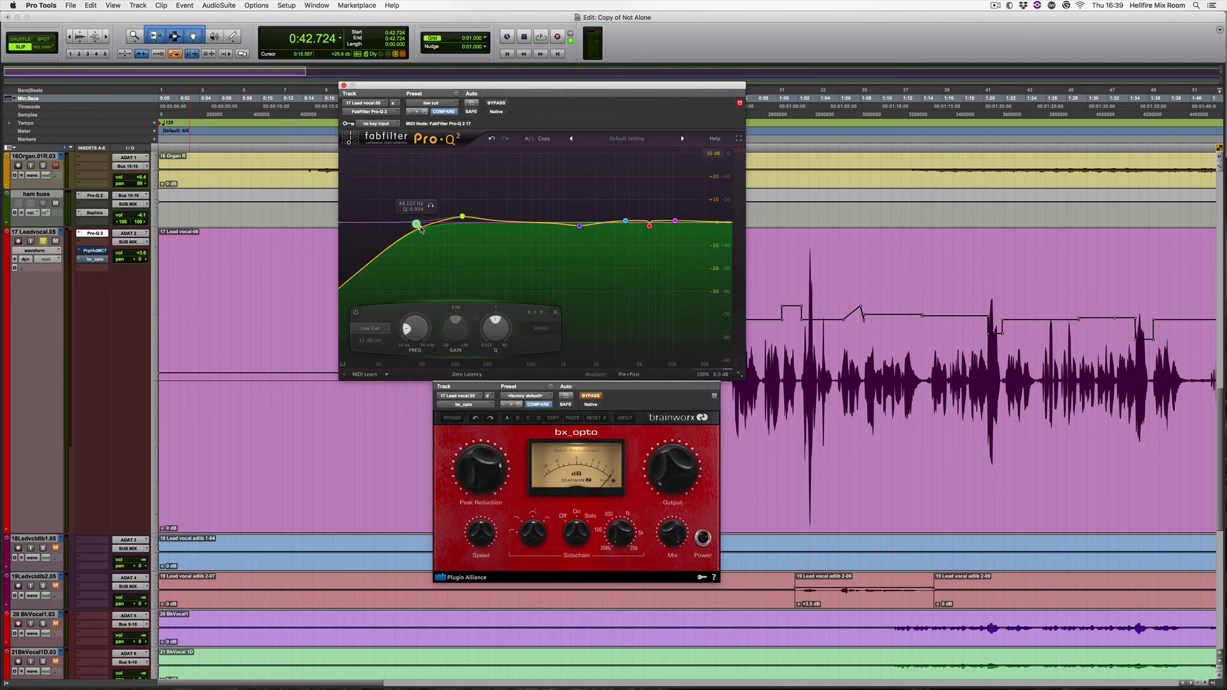
{"action": "key", "text": "space"}
{"action": "key", "text": "space"}
Add a gentle bell cut of about 1.7 dB near 240 Hz and compare Pro-Q 2 bypassed and active
{"action": "key", "text": "space"}
{"action": "mouse_move", "coordinate": [505, 221]}
{"action": "left_mouse_down"}
{"action": "mouse_move", "coordinate": [499, 212]}
{"action": "mouse_move", "coordinate": [497, 227]}
{"action": "left_mouse_up"}
{"action": "scroll", "coordinate": [498, 222], "scroll_direction": "up", "scroll_amount": 2}
{"action": "scroll", "coordinate": [497, 227], "scroll_direction": "up", "scroll_amount": 3}
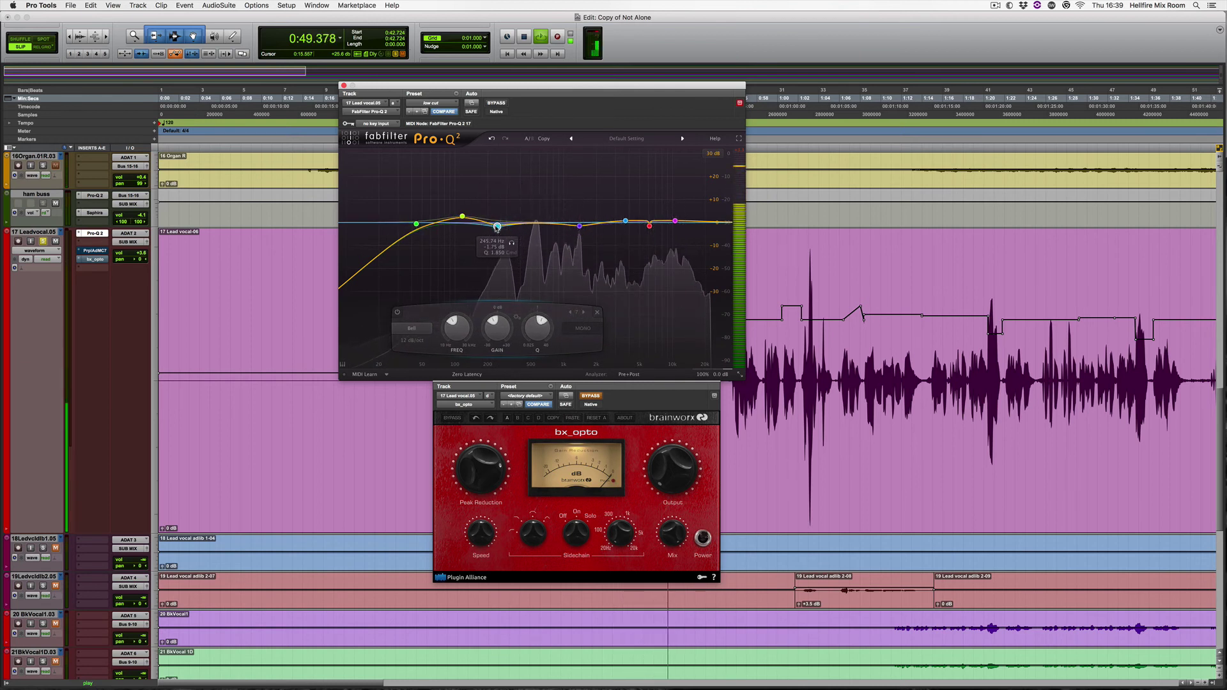
{"action": "left_click", "coordinate": [500, 104]}
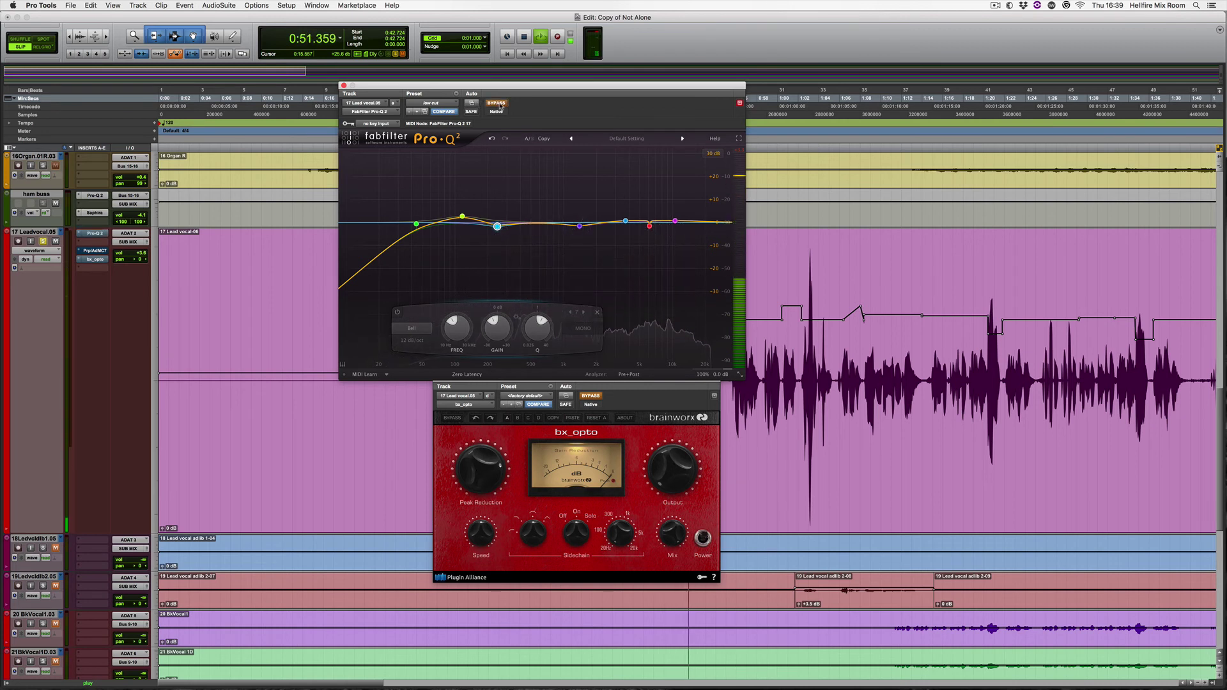
{"action": "left_click", "coordinate": [499, 104]}
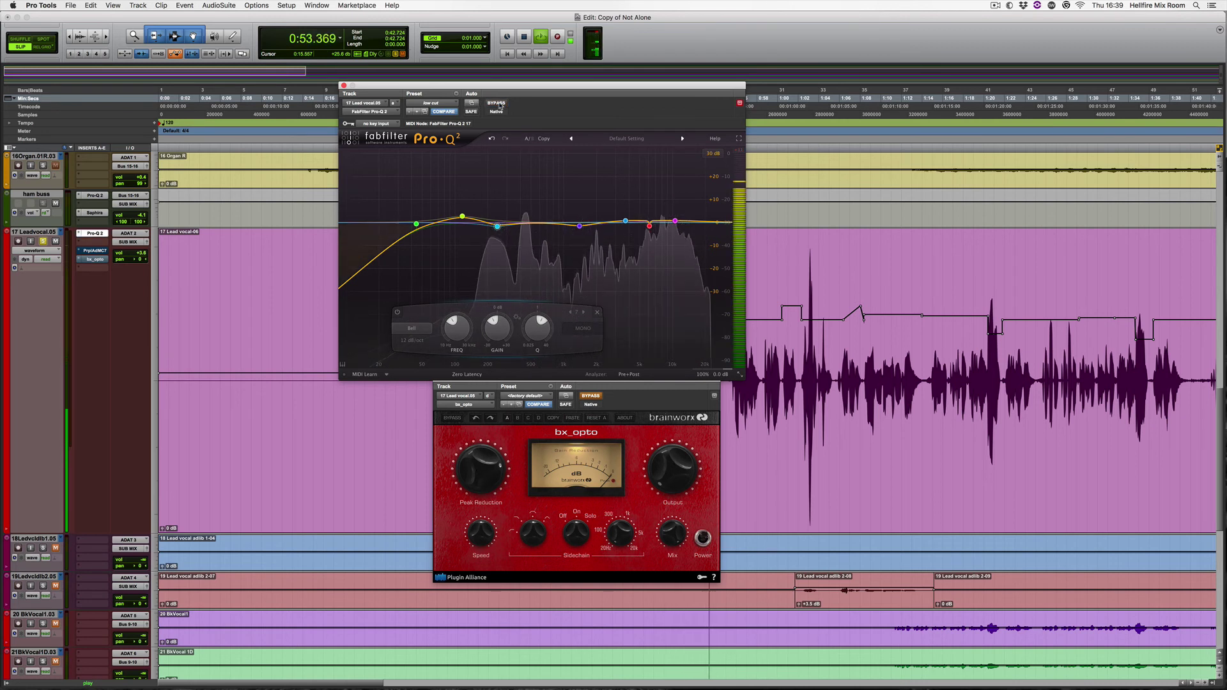
{"action": "key", "text": "space"}
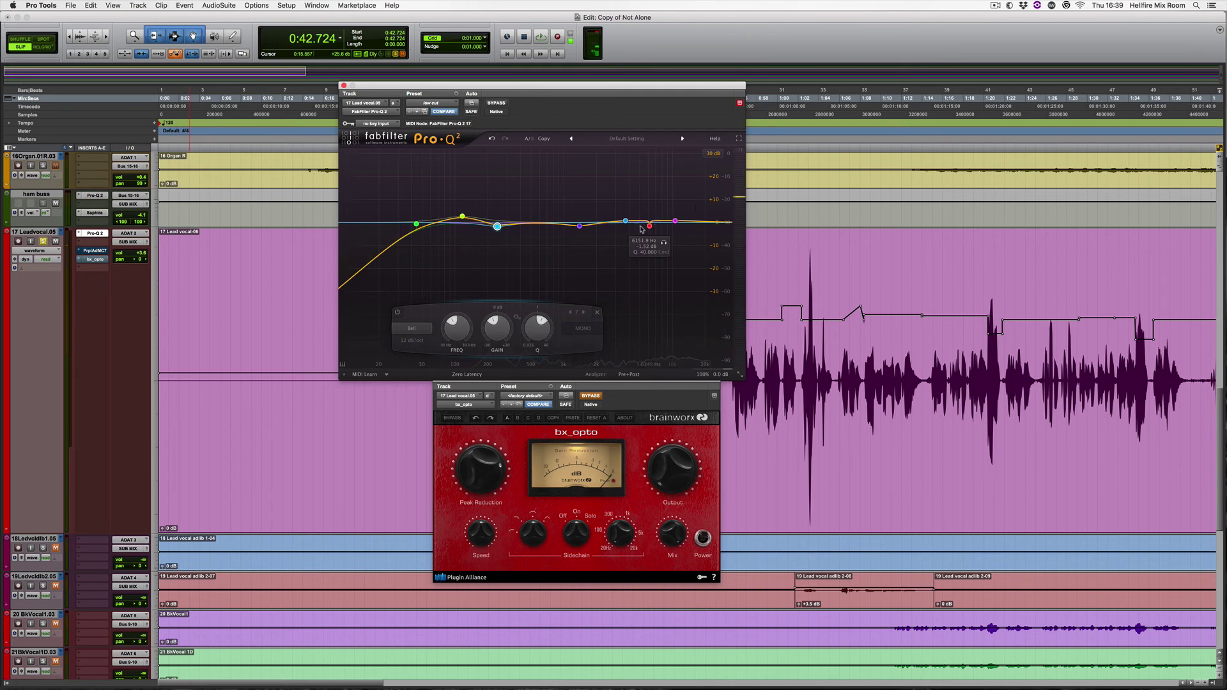
Search the highs with a narrow bell during playback and set it to a slight cut just below the 10.4 kHz boost
{"action": "key", "text": "space"}
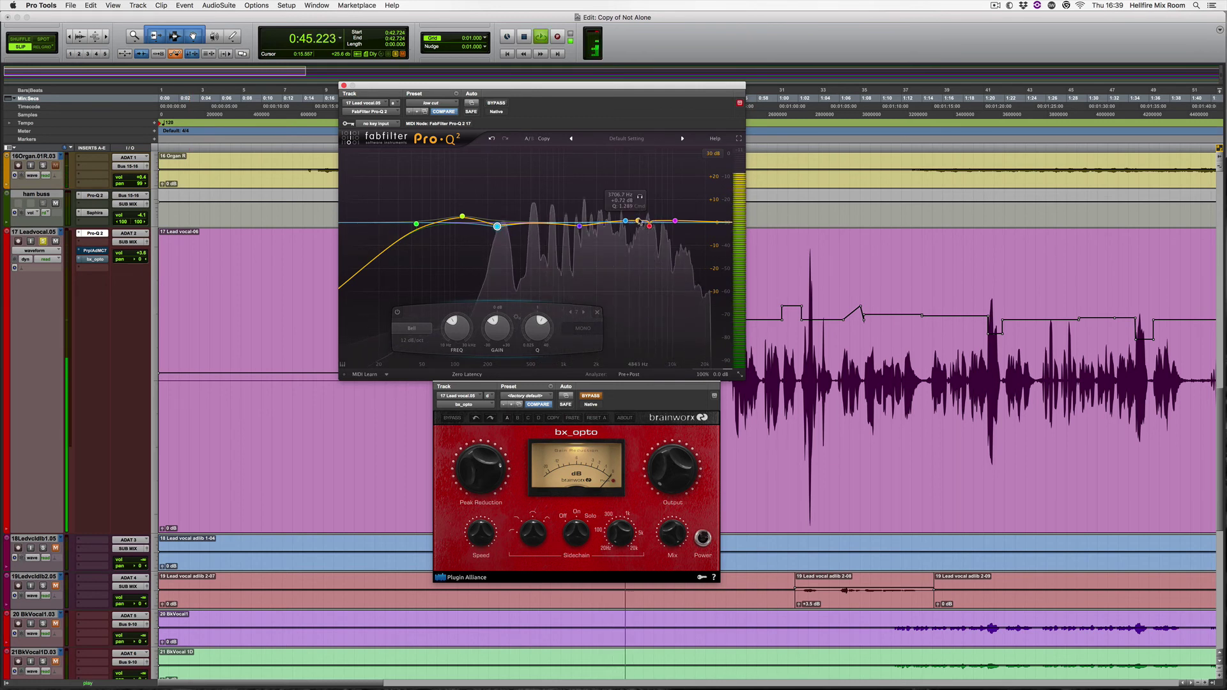
{"action": "left_click_drag", "start_coordinate": [639, 222], "coordinate": [668, 216]}
{"action": "left_click_drag", "start_coordinate": [625, 335], "coordinate": [610, 370]}
{"action": "key", "text": "space"}
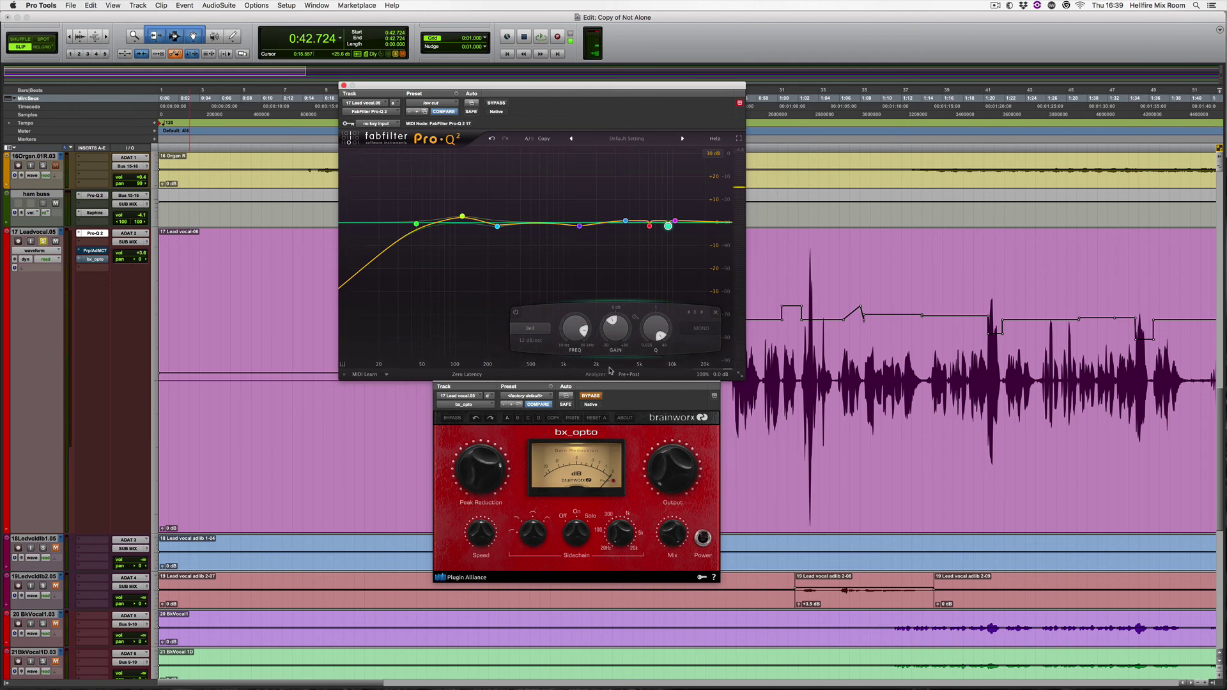
Move the MC 77 and bx_opto one insert slot down and insert the Dyn3 De-Esser directly after Pro-Q 2
{"action": "left_click", "coordinate": [93, 259]}
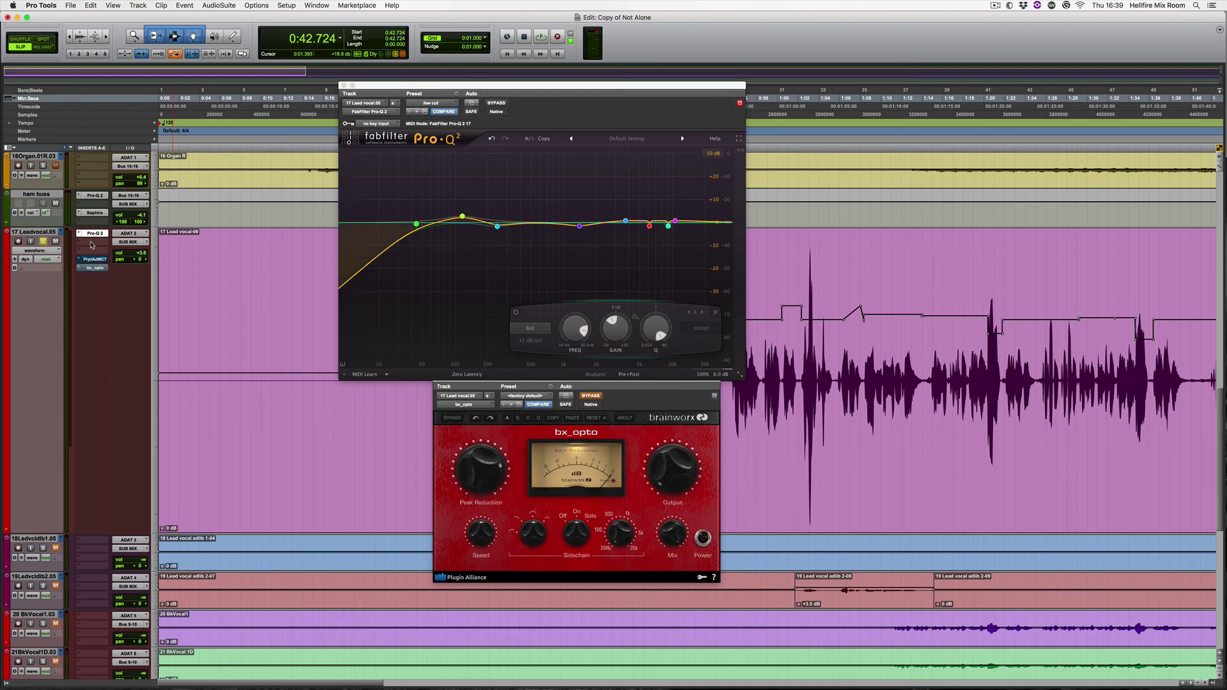
{"action": "left_click", "coordinate": [91, 245]}
{"action": "mouse_move", "coordinate": [135, 286]}
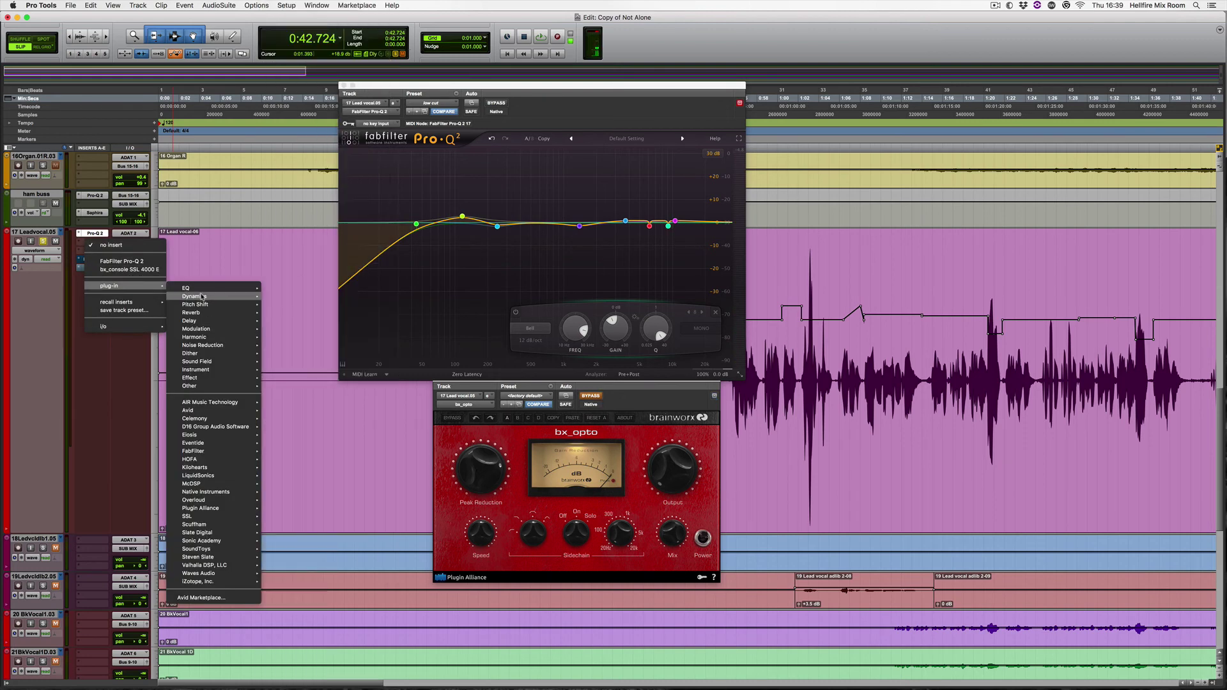
{"action": "mouse_move", "coordinate": [202, 297]}
{"action": "left_click", "coordinate": [298, 288]}
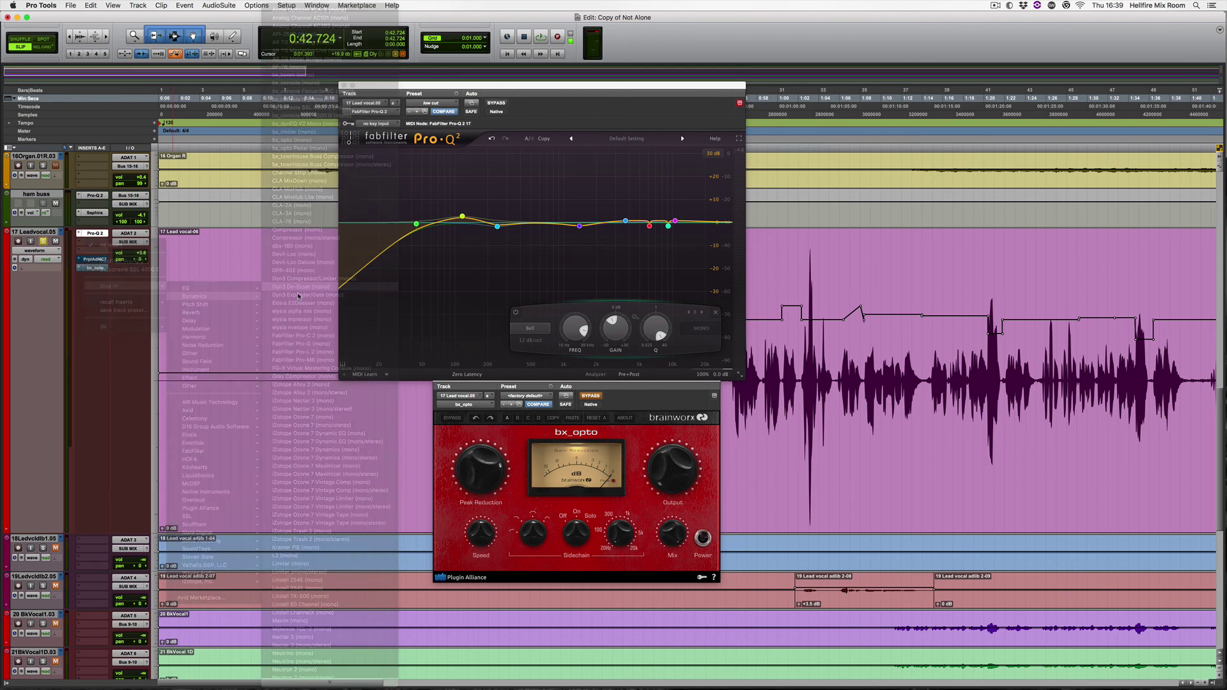
Set the De-Esser to HF Only at about 2.6 kHz with a range of -5.2 dB, using Listen to find the sibilance
{"action": "key", "text": "space"}
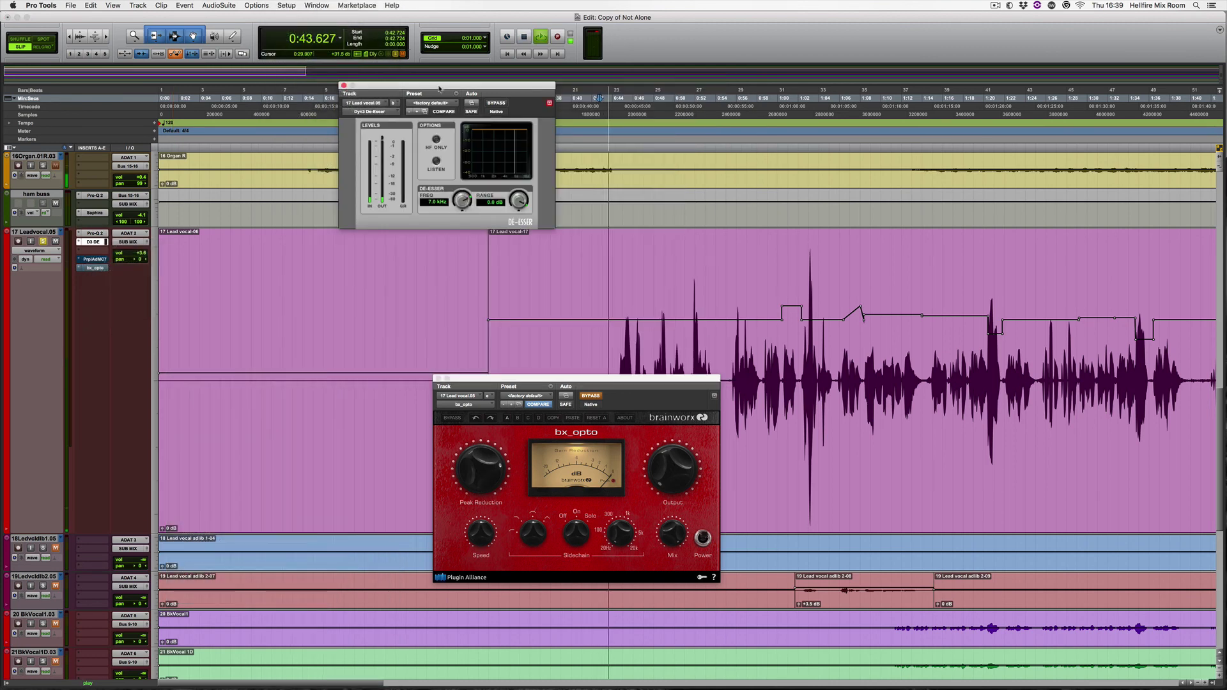
{"action": "left_click_drag", "start_coordinate": [439, 88], "coordinate": [522, 203]}
{"action": "left_click", "coordinate": [520, 277]}
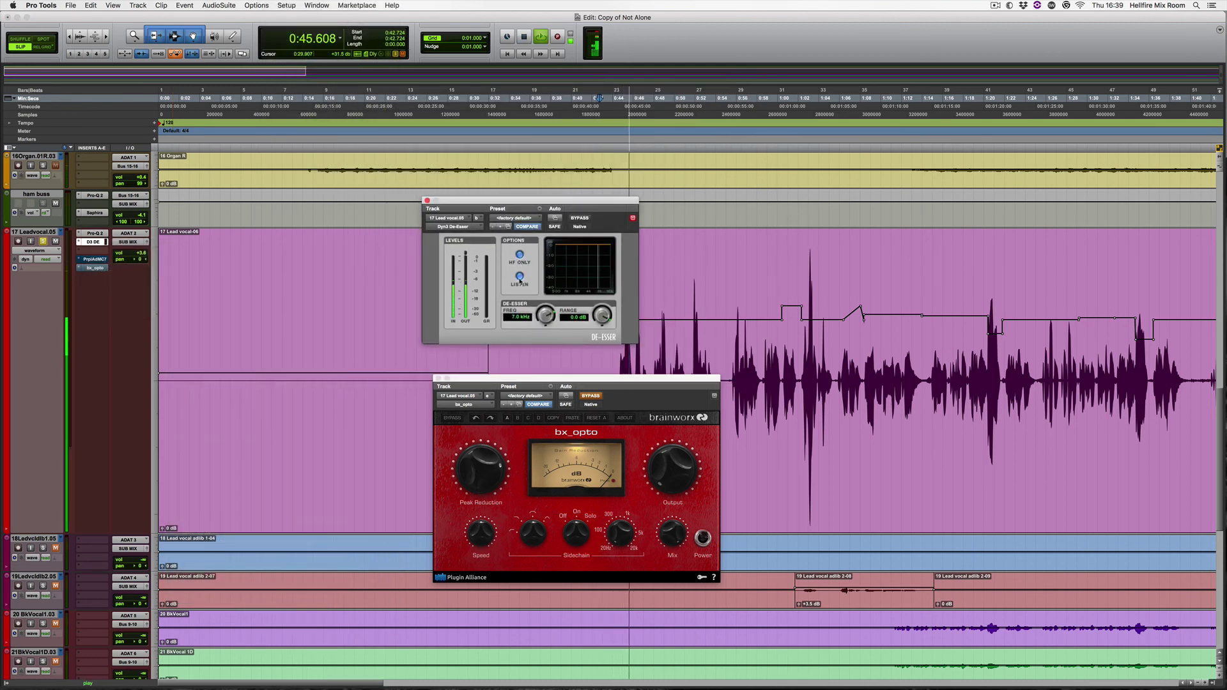
{"action": "left_click_drag", "start_coordinate": [546, 314], "coordinate": [602, 339]}
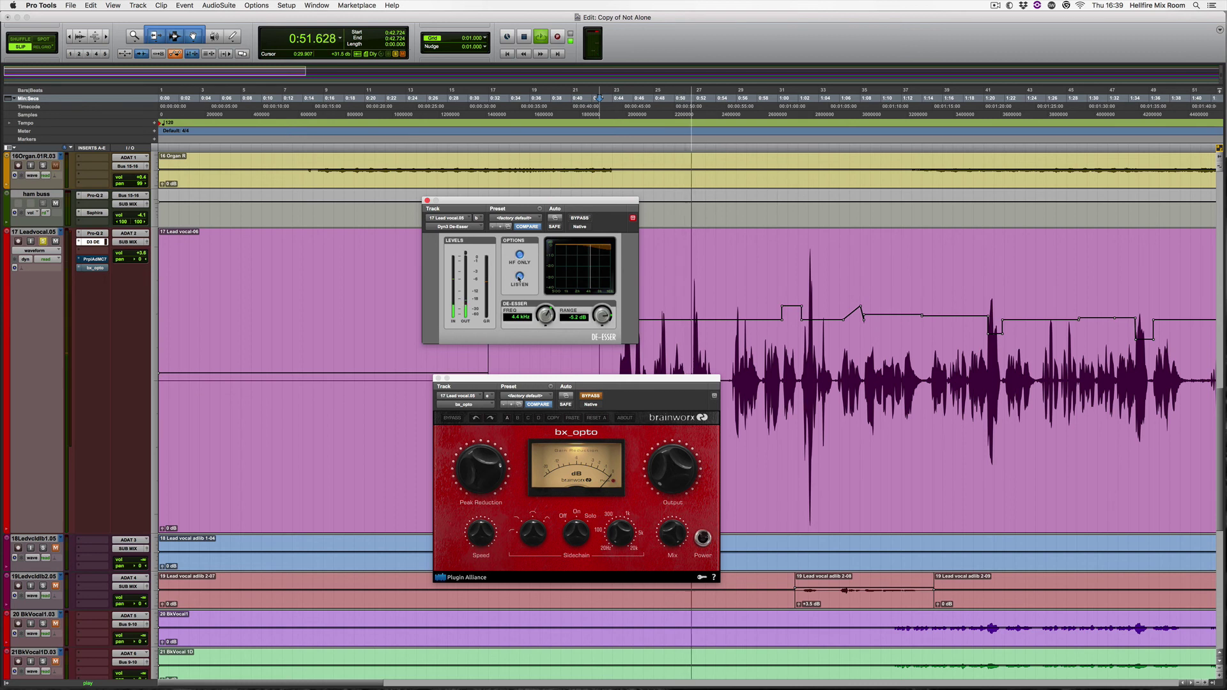
{"action": "left_click", "coordinate": [519, 278]}
{"action": "left_click_drag", "start_coordinate": [546, 317], "coordinate": [547, 340]}
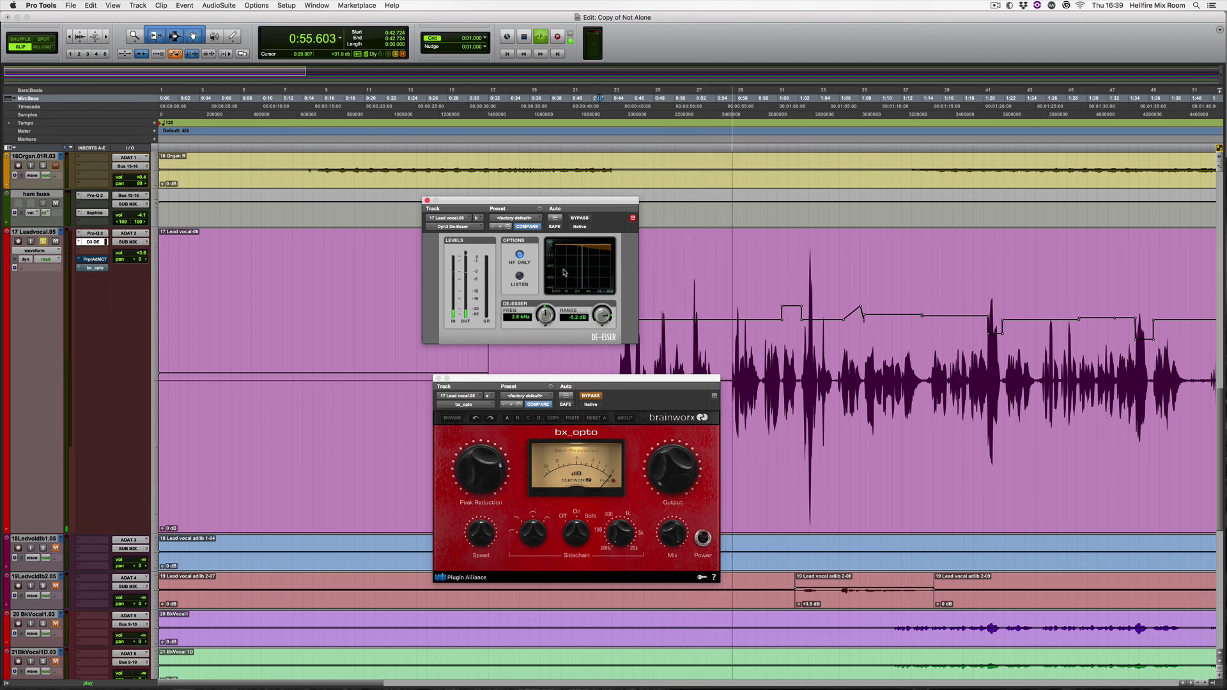
Compare the lead vocal with the De-Esser bypassed and active during playback
{"action": "left_click", "coordinate": [578, 218]}
{"action": "key", "text": "space"}
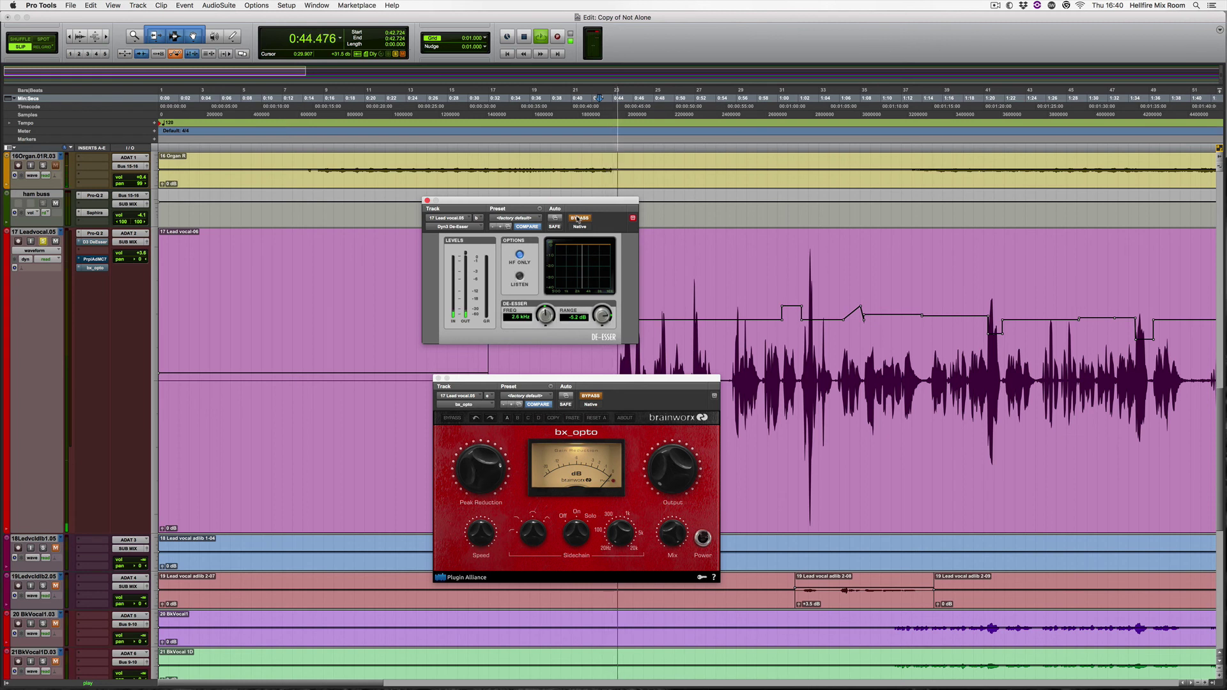
{"action": "left_click", "coordinate": [579, 219]}
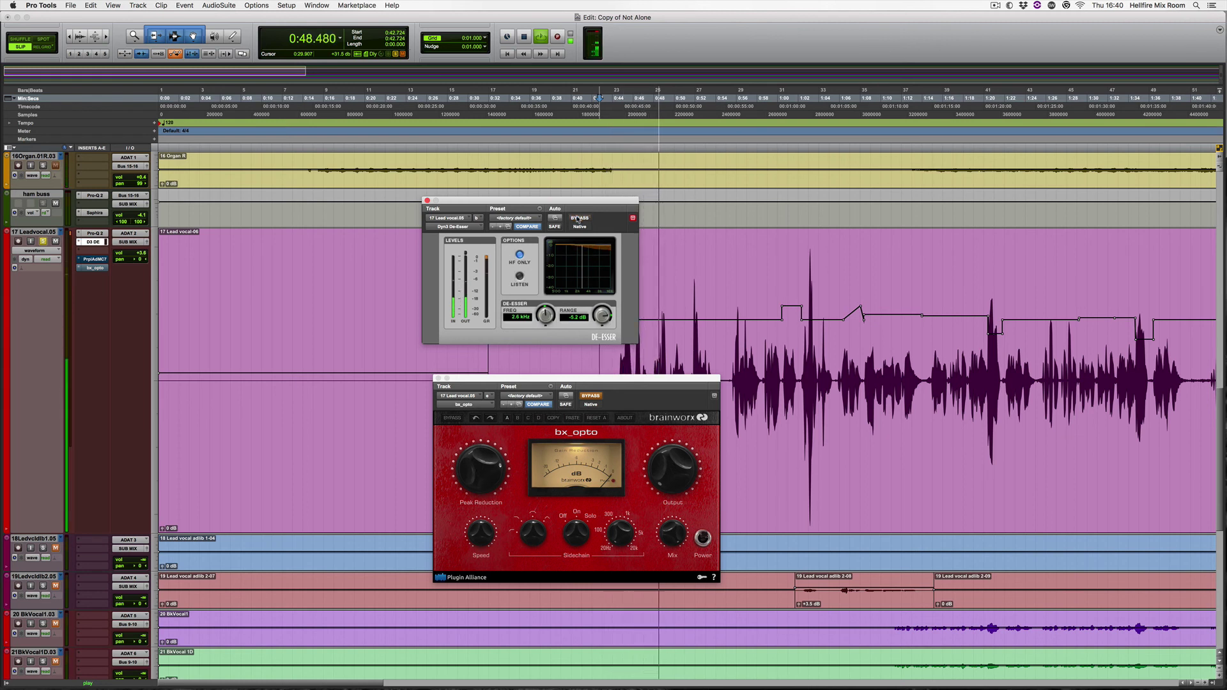
{"action": "left_click", "coordinate": [579, 219]}
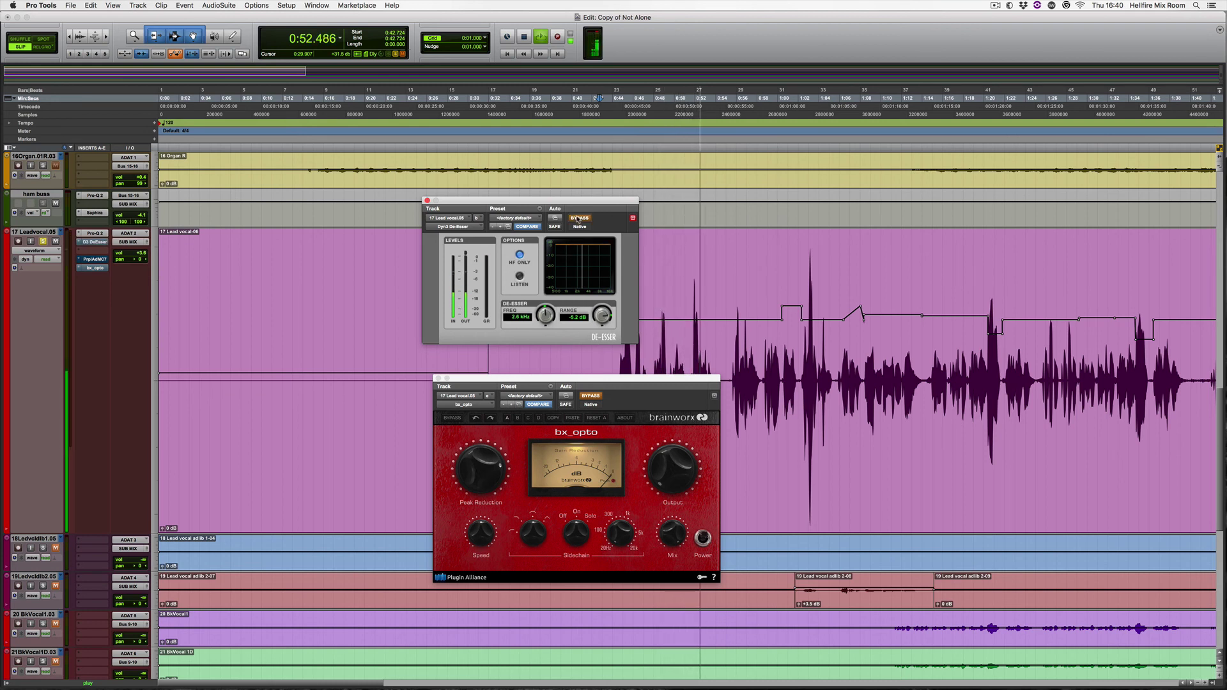
{"action": "key", "text": "space"}
Select the lead vocal phrase from 0:51.687 to 0:54.102 and audition the De-Esser's effect on it
{"action": "left_click", "coordinate": [692, 278]}
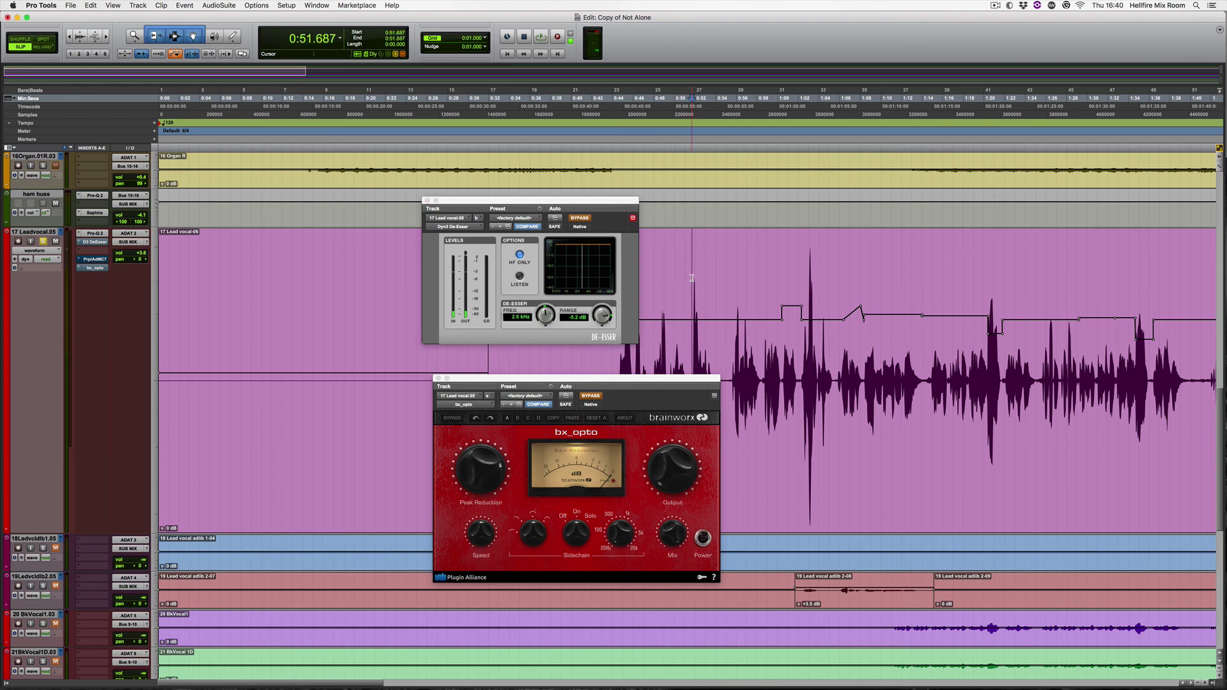
{"action": "left_click_drag", "start_coordinate": [692, 278], "coordinate": [718, 278]}
{"action": "key", "text": "space"}
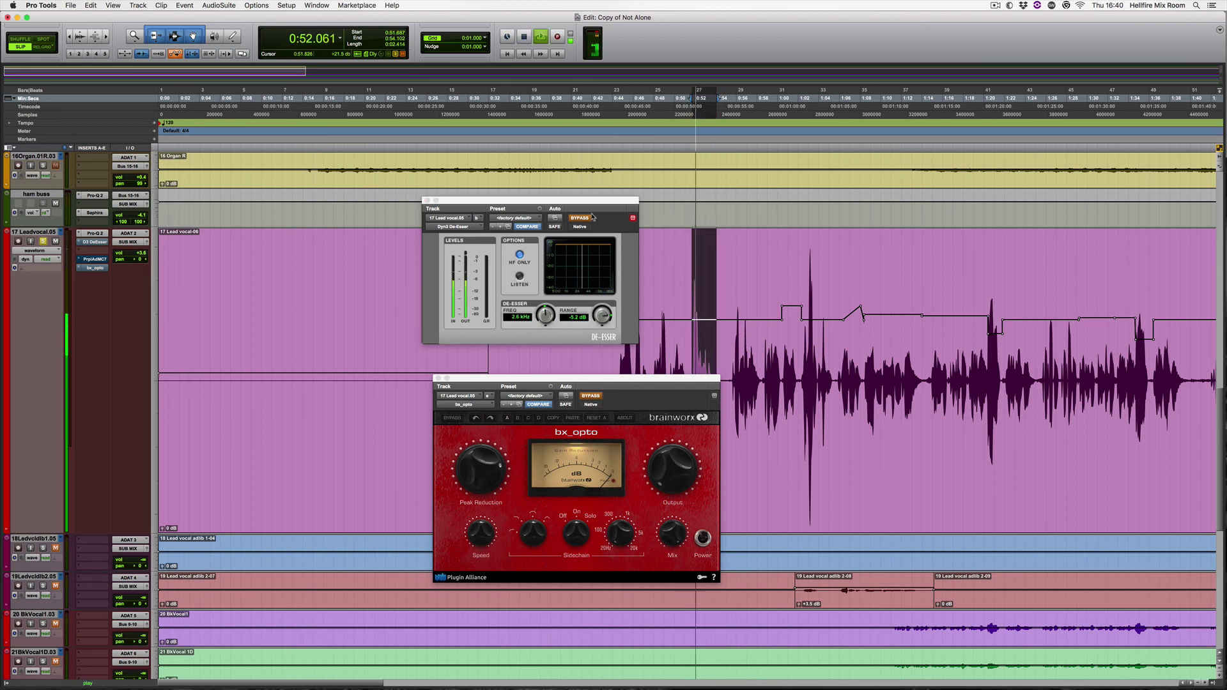
{"action": "left_click", "coordinate": [587, 219]}
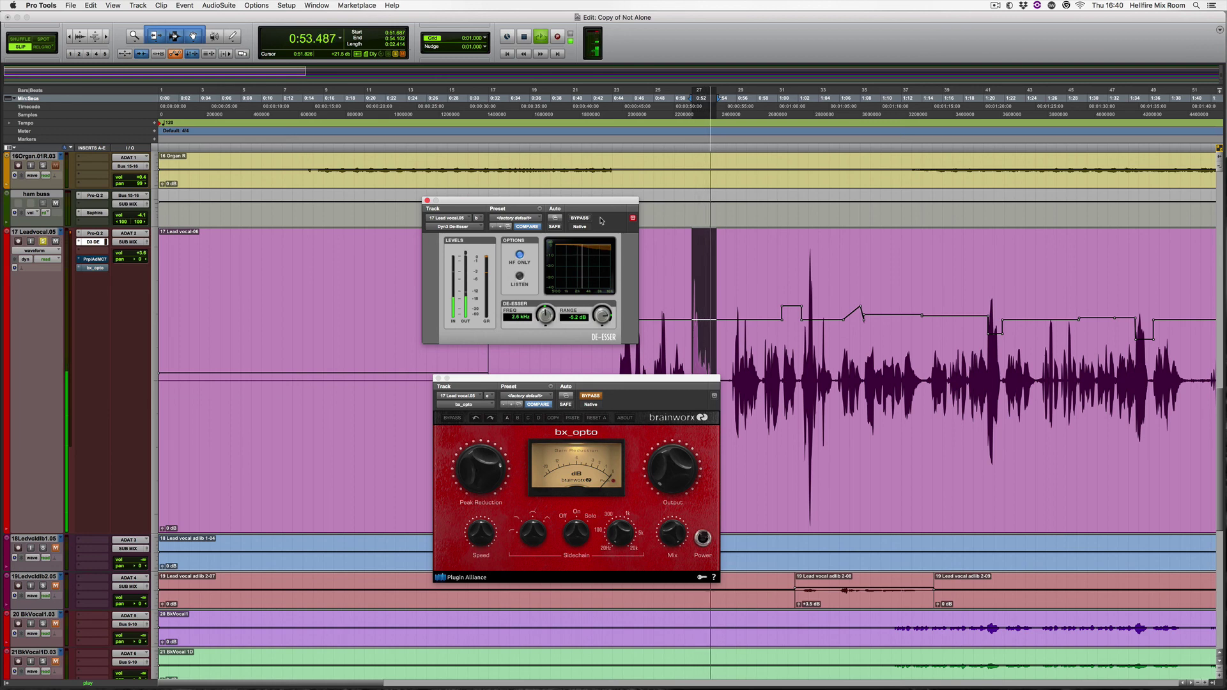
{"action": "key", "text": "space"}
Replace the De-Esser on the lead vocal with the mono FabFilter Pro-MB
{"action": "left_click", "coordinate": [75, 242]}
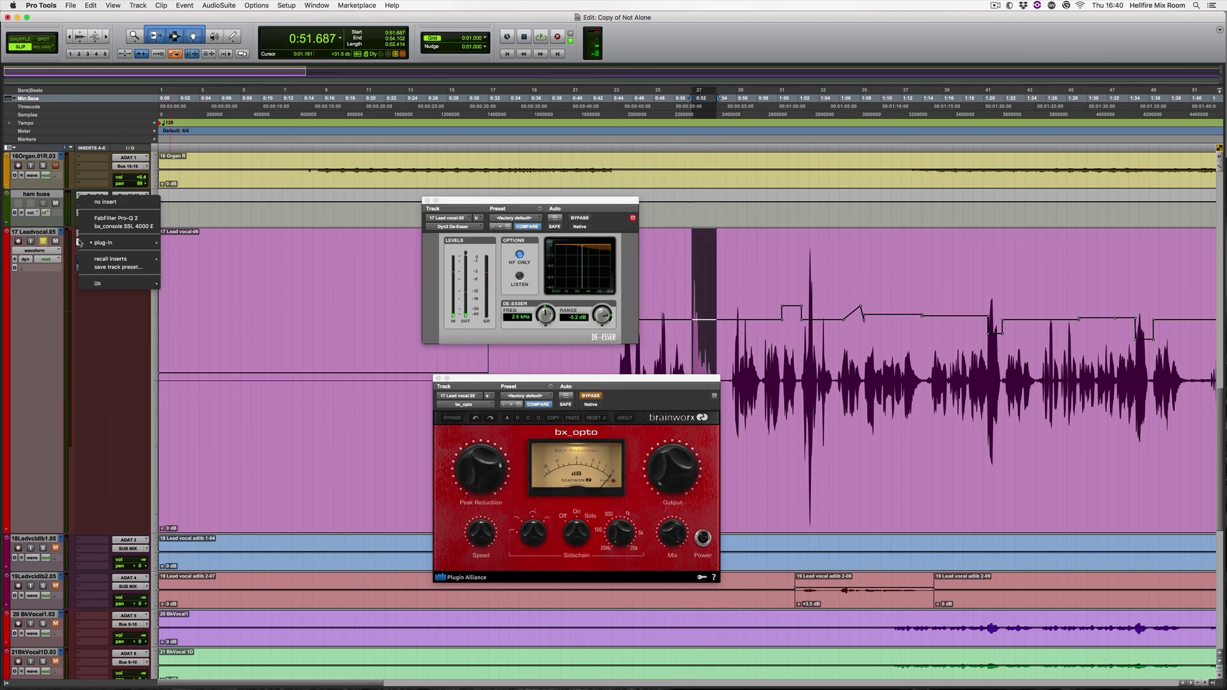
{"action": "mouse_move", "coordinate": [121, 243]}
{"action": "mouse_move", "coordinate": [195, 407]}
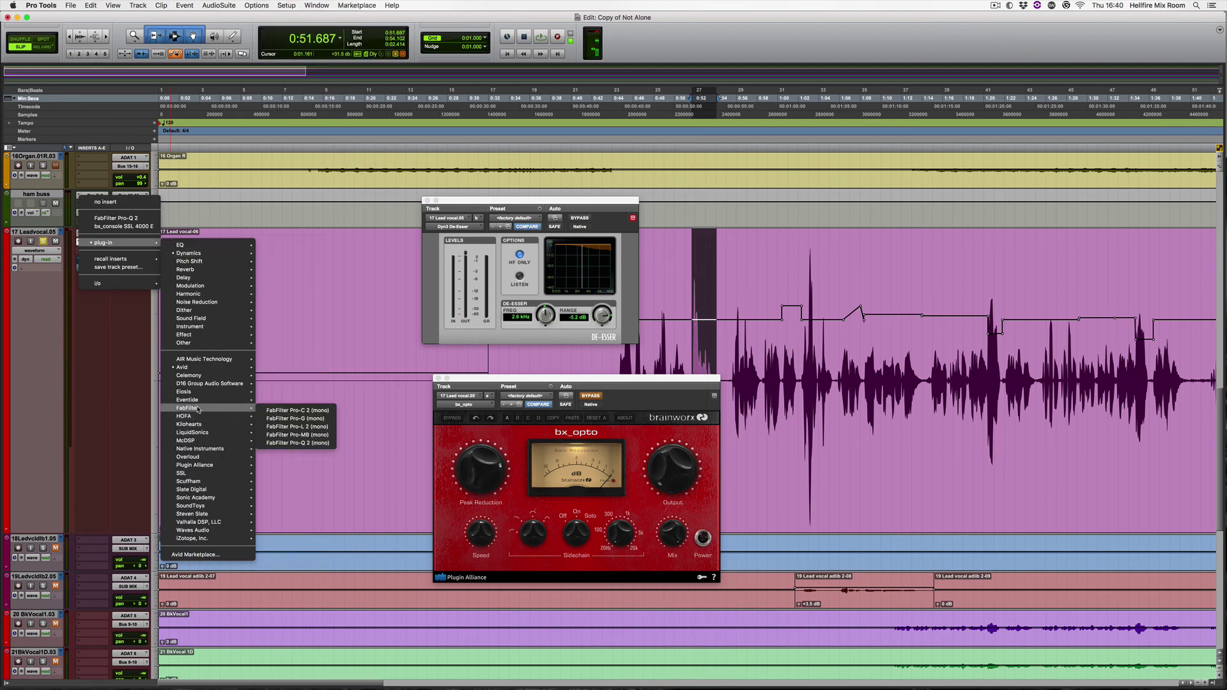
{"action": "left_click", "coordinate": [295, 434]}
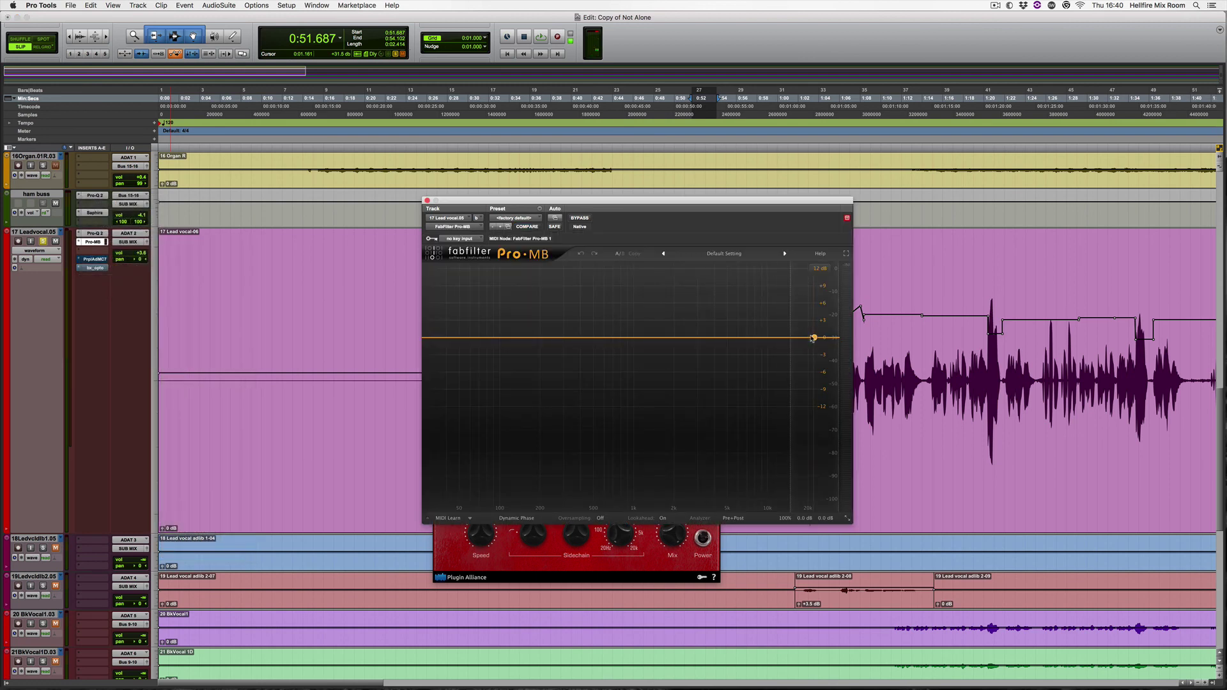
Create a high-frequency compression band in Pro-MB from about 2 kHz upward and play the selected phrase
{"action": "left_click", "coordinate": [813, 338]}
{"action": "left_click_drag", "start_coordinate": [799, 338], "coordinate": [680, 338]}
{"action": "key", "text": "space"}
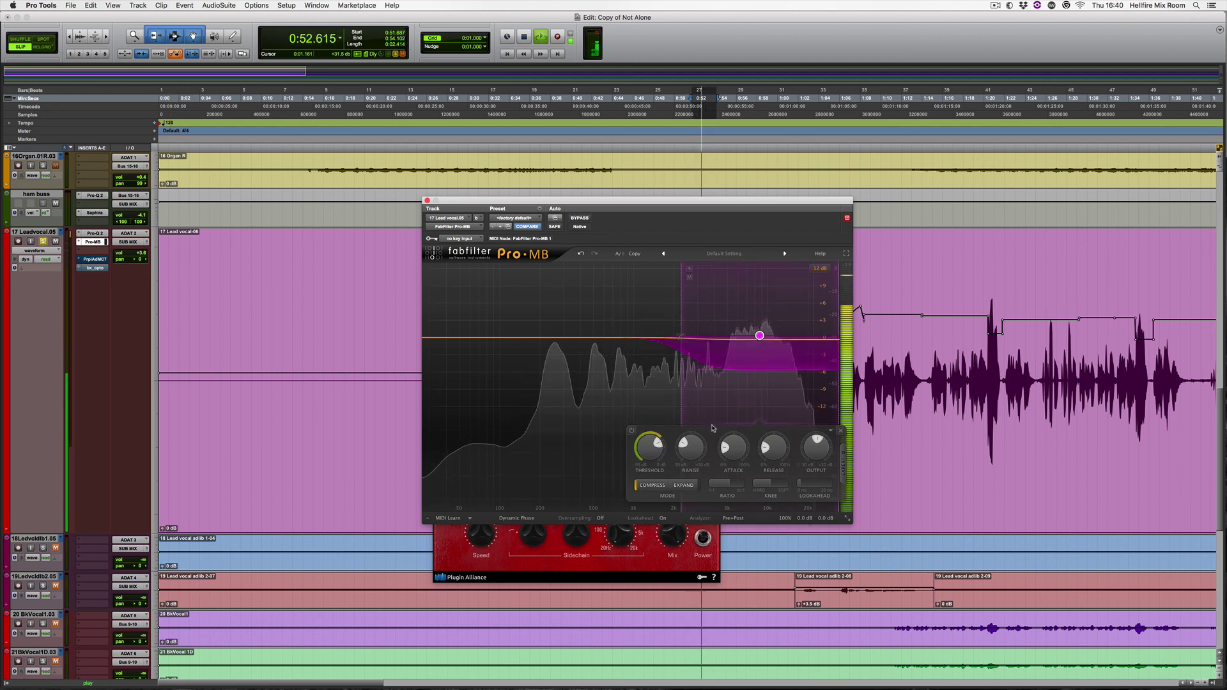
Compare Pro-MB bypassed and active on the looped phrase and set the high band's range to about -7.4 dB
{"action": "left_click", "coordinate": [580, 218]}
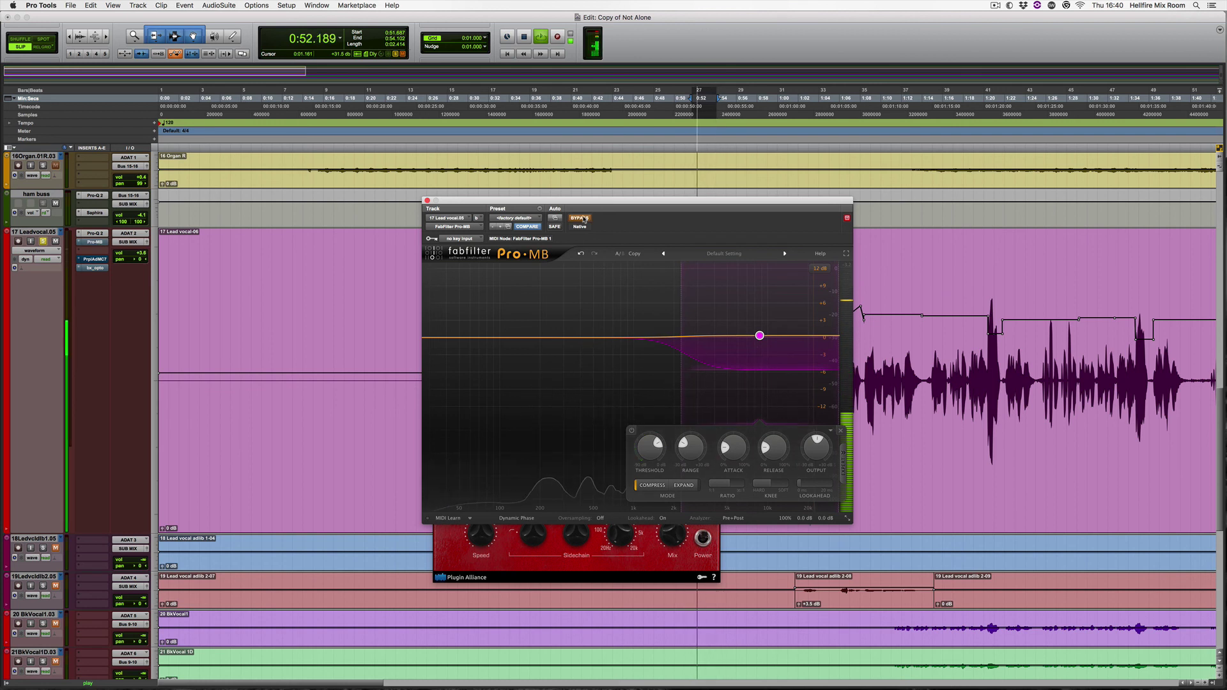
{"action": "left_click", "coordinate": [579, 218]}
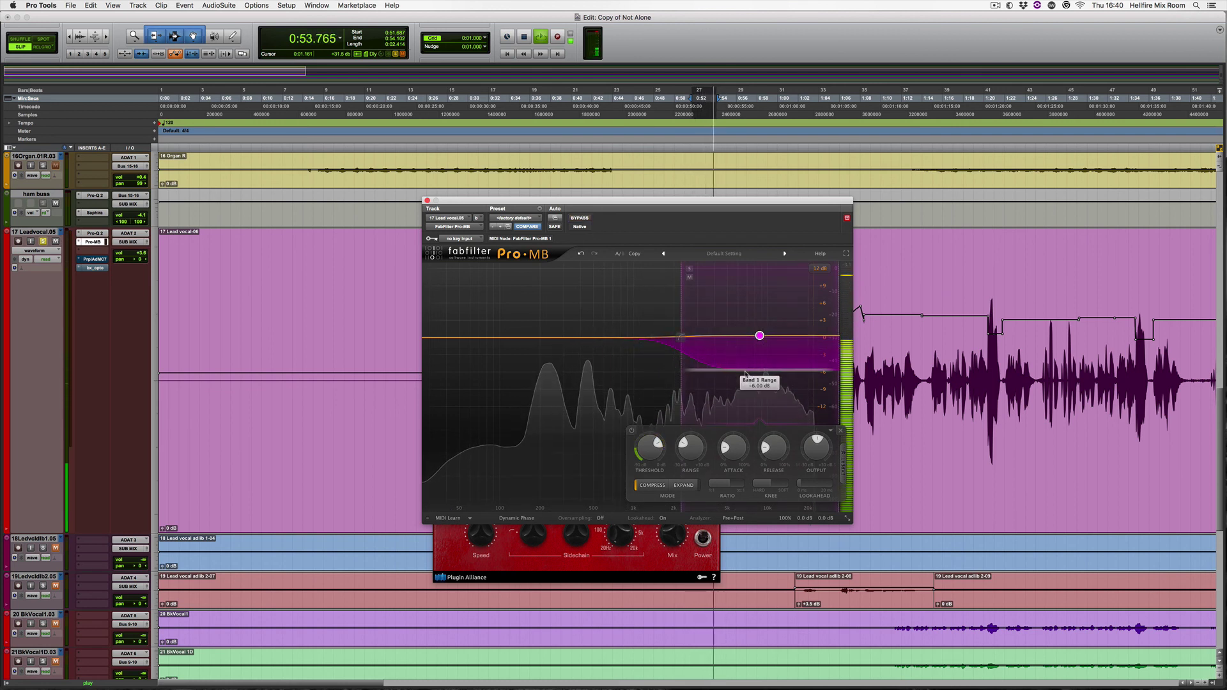
{"action": "left_click_drag", "start_coordinate": [745, 370], "coordinate": [745, 380]}
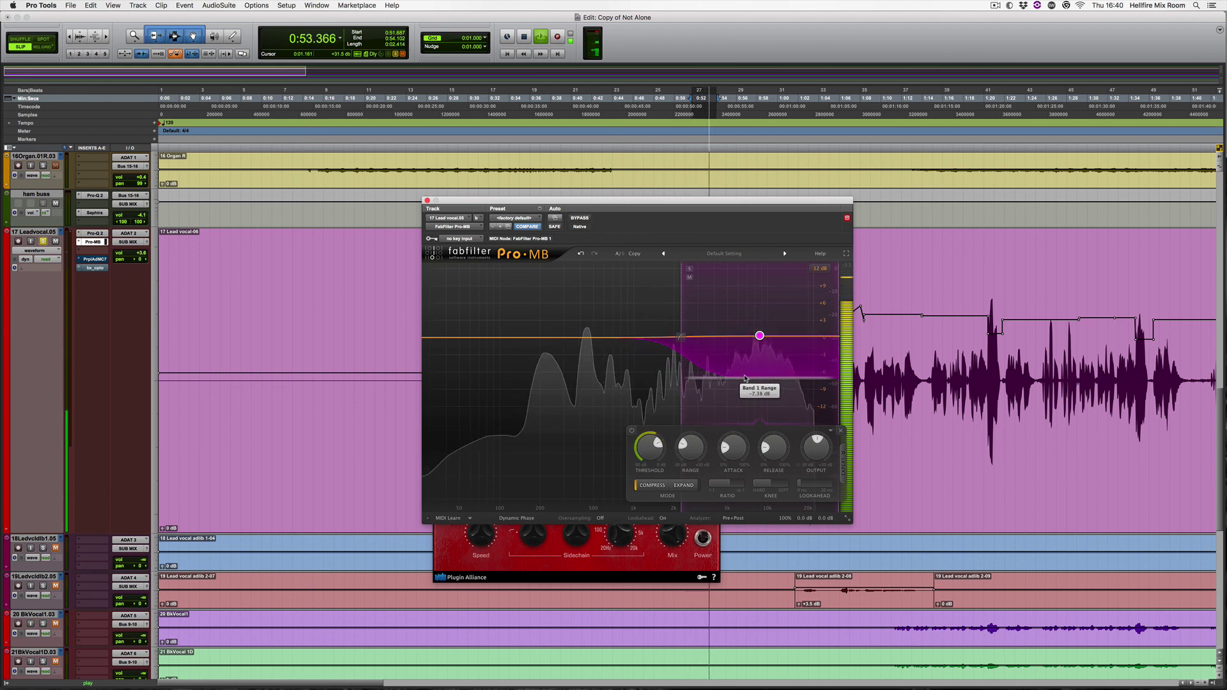
Re-enable the MC 77 and bx_opto compressors on the lead vocal and close Pro-MB
{"action": "left_click", "coordinate": [96, 268]}
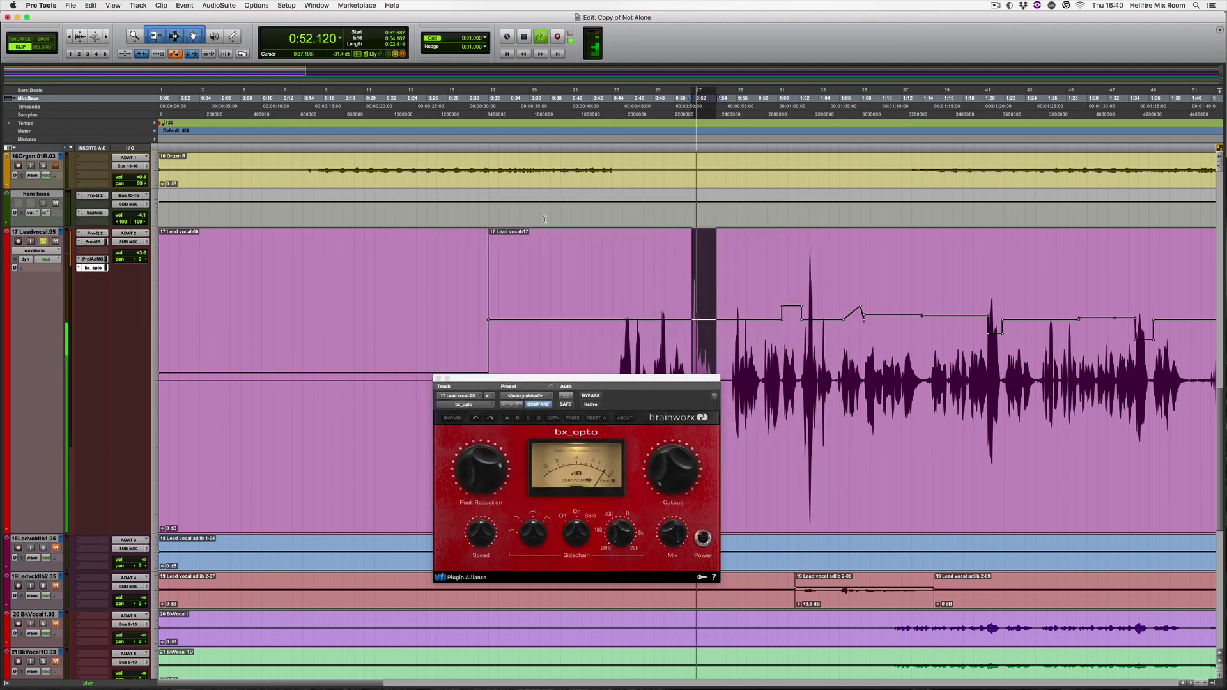
{"action": "key", "text": "super+equal"}
{"action": "key", "text": "super+equal"}
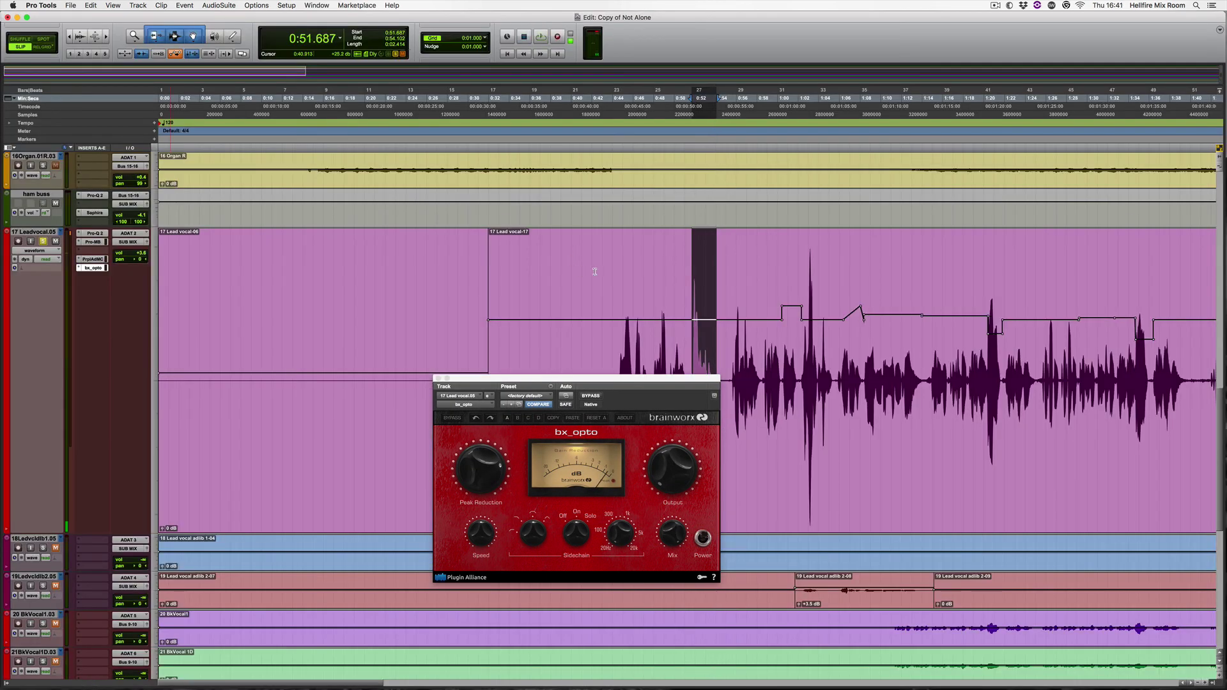
Show the mixer without the bx_opto window and balance the lead vocal fader against the full mix during playback
{"action": "key", "text": "super+equal"}
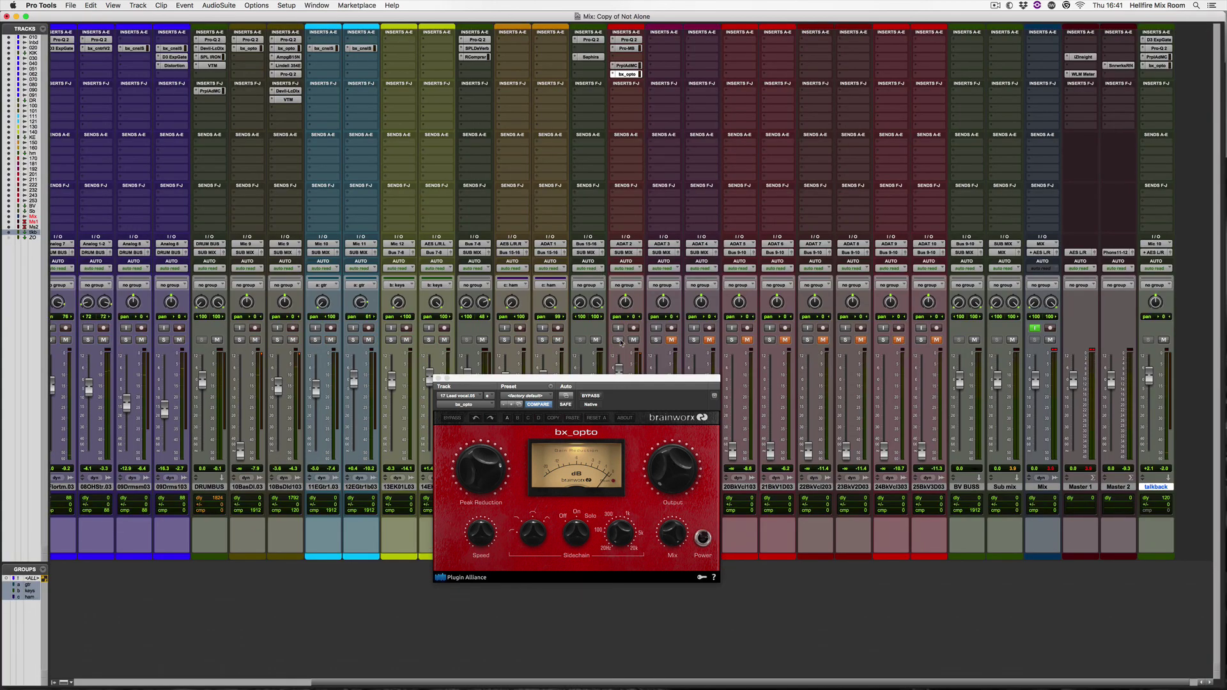
{"action": "left_click", "coordinate": [439, 379]}
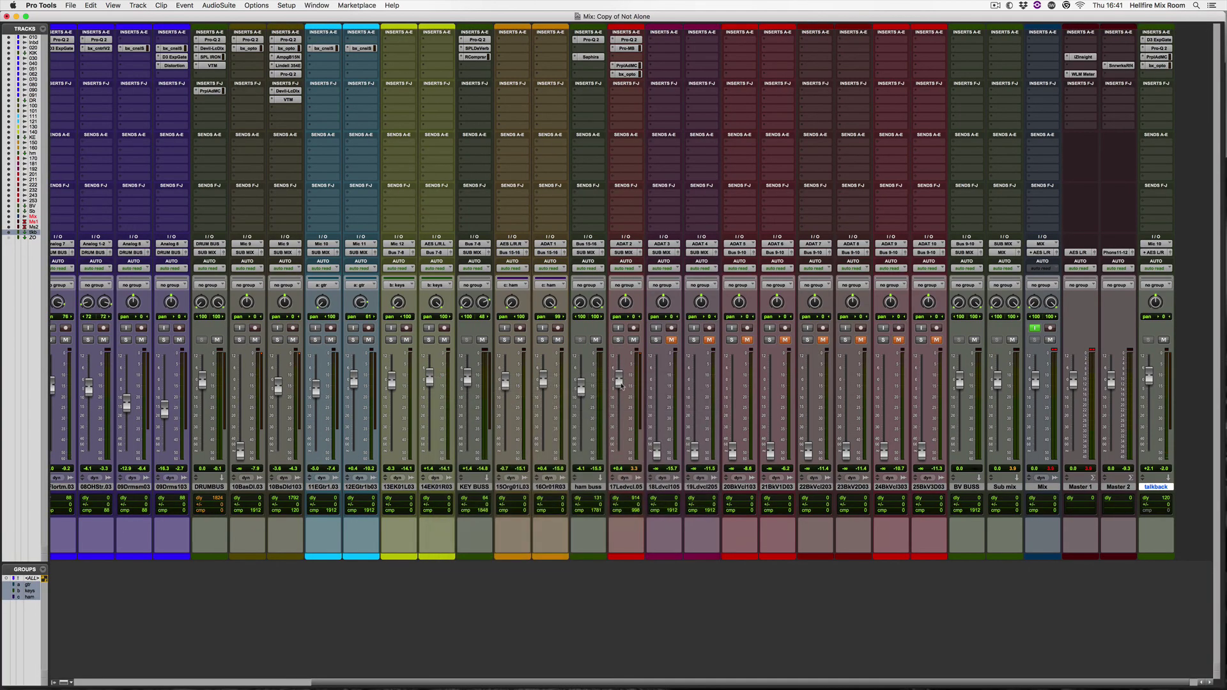
{"action": "key", "text": "space"}
{"action": "left_click_drag", "start_coordinate": [621, 410], "coordinate": [622, 389]}
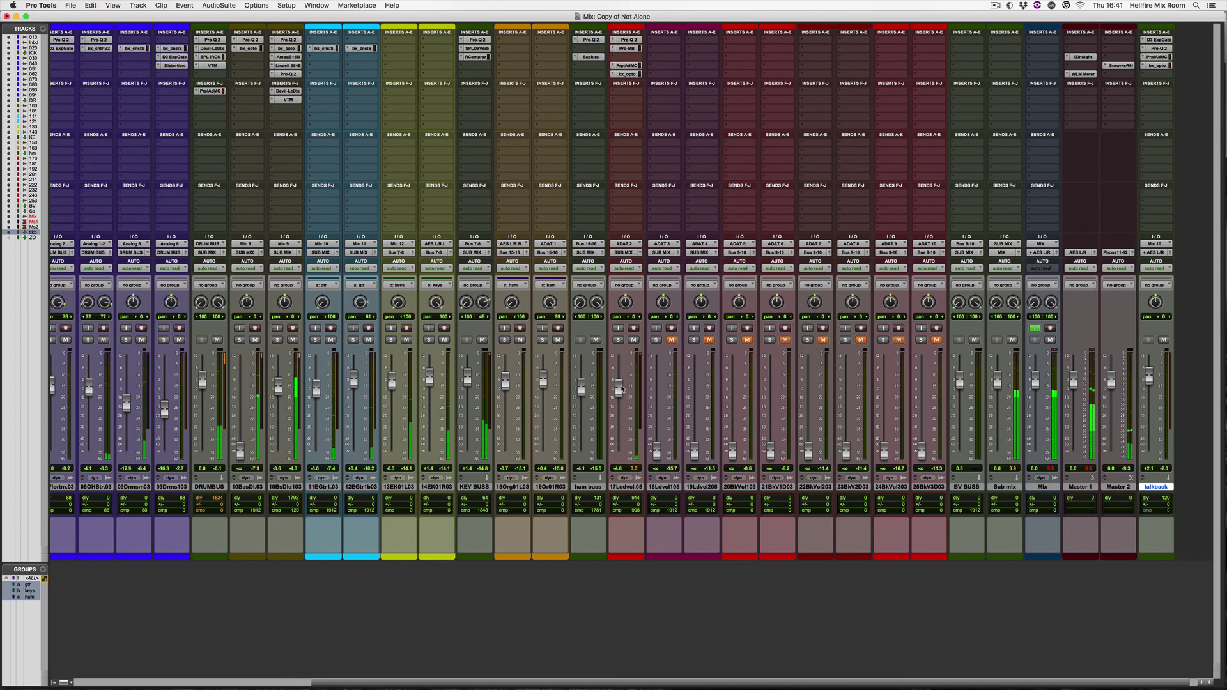